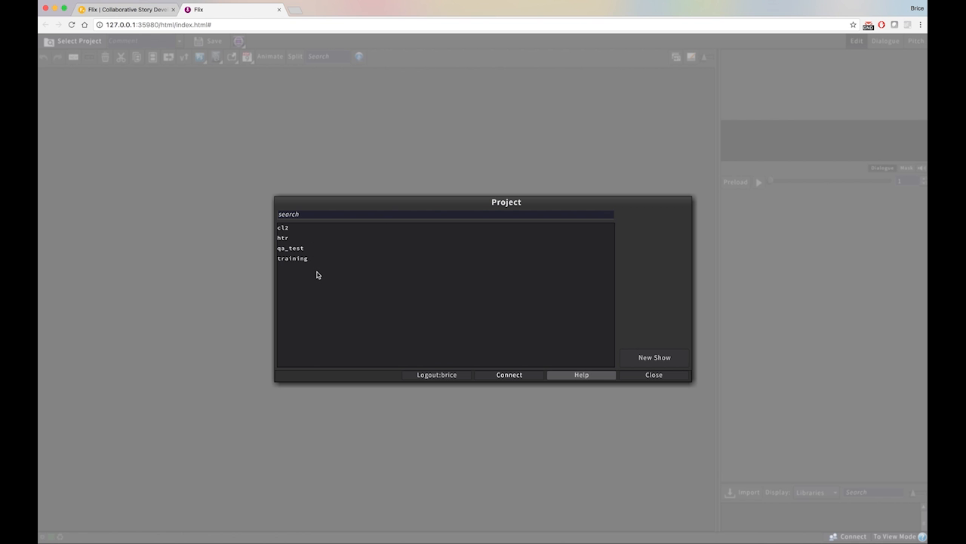
Open the htr show, filter its sequences by "huma" and open the Humanville sequence
double_click(298, 239)
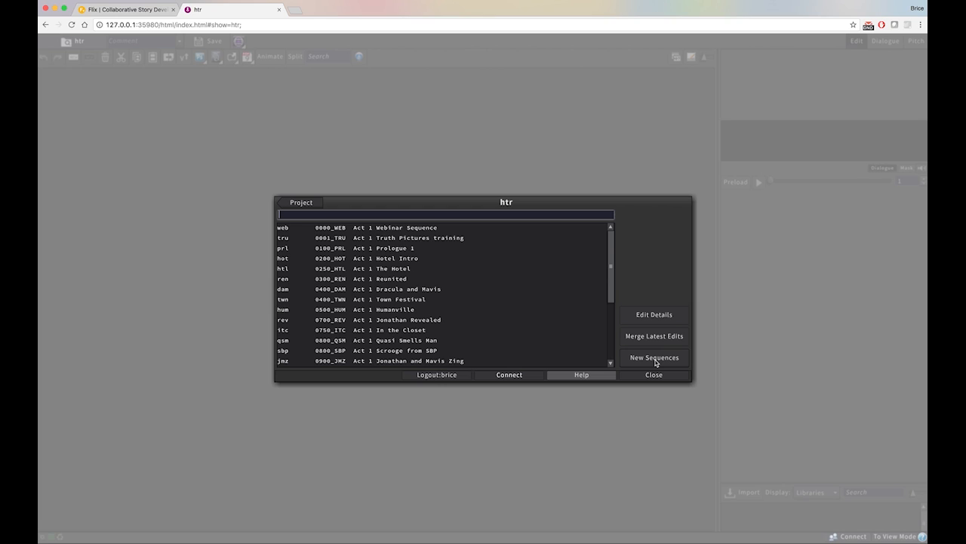
text(huma)
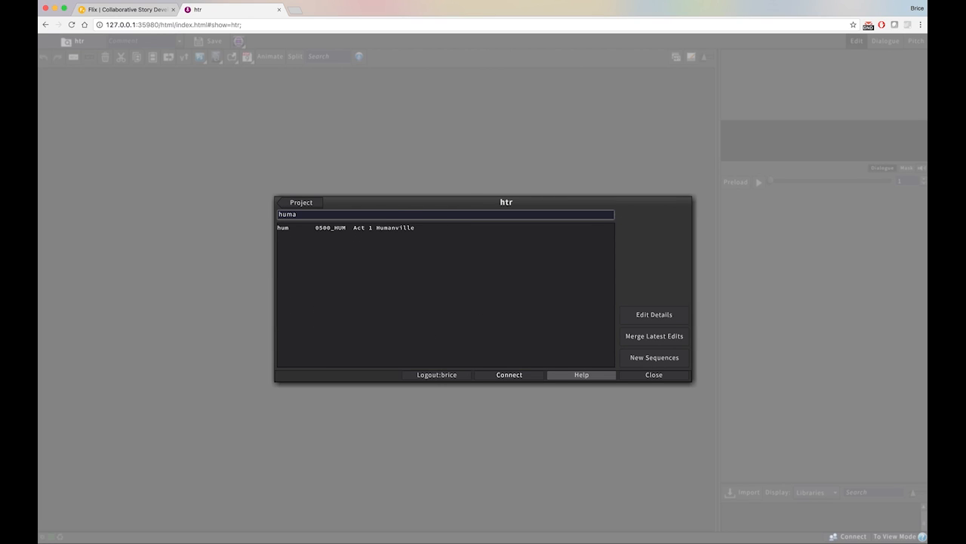
double_click(363, 233)
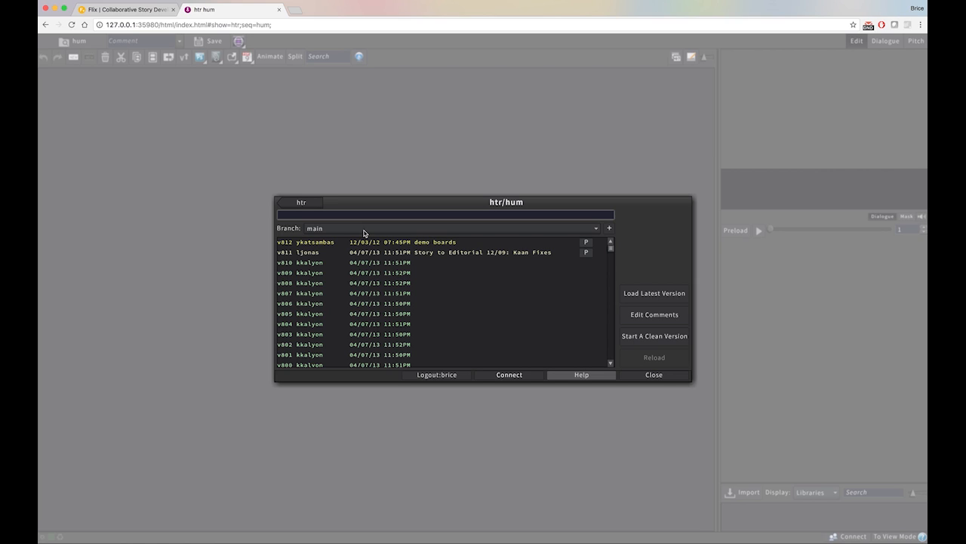
Search the sequence's main branch versions for "screening" and clear the search
text(screening)
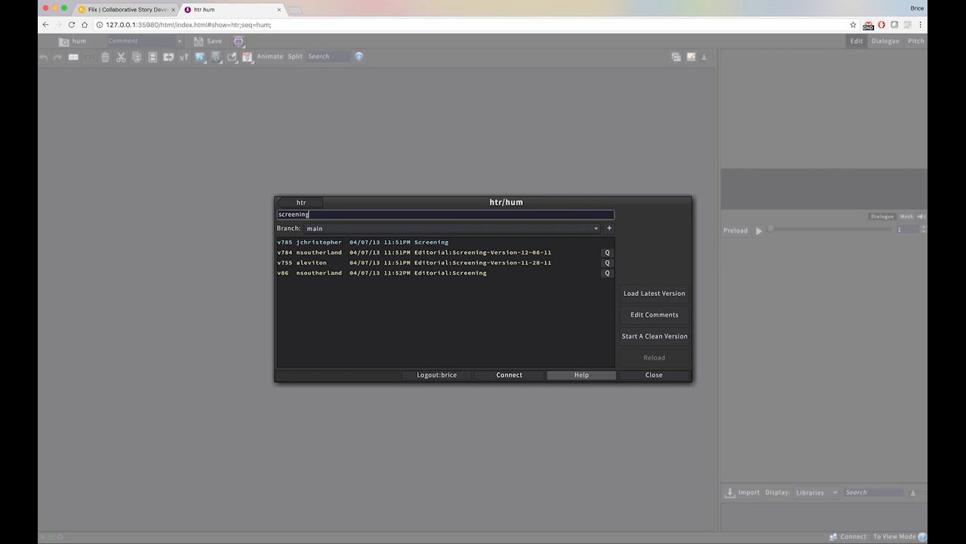
key(BackSpace)
key(BackSpace)
key(BackSpace)
key(BackSpace)
key(BackSpace)
key(BackSpace)
key(BackSpace)
key(BackSpace)
key(BackSpace)
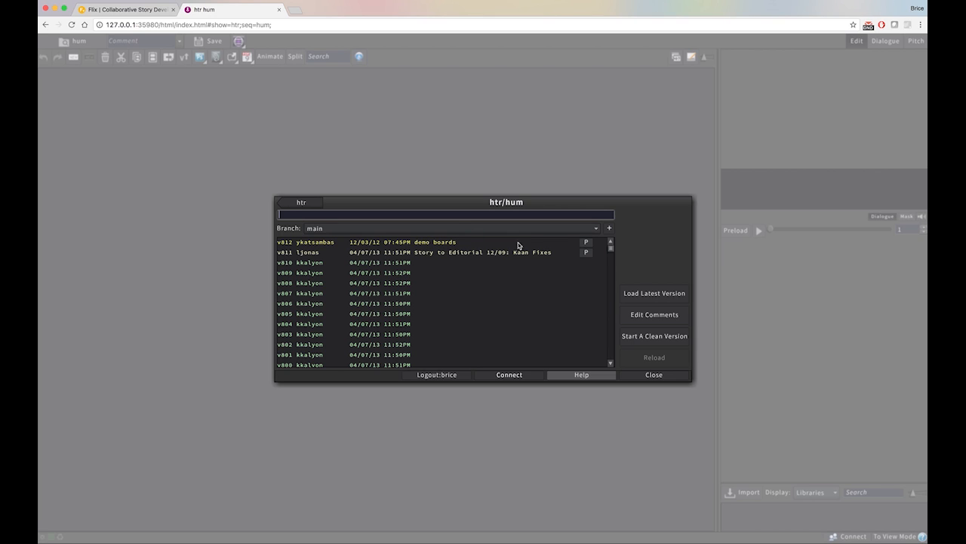
Load the latest version of the sequence and preview its opening panels, ending on panel 1032-2
click(656, 296)
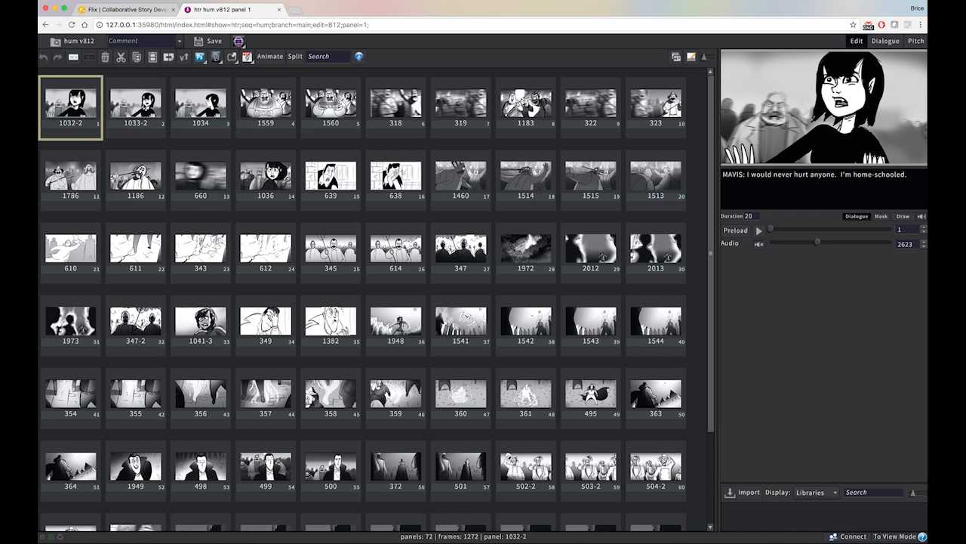
click(143, 104)
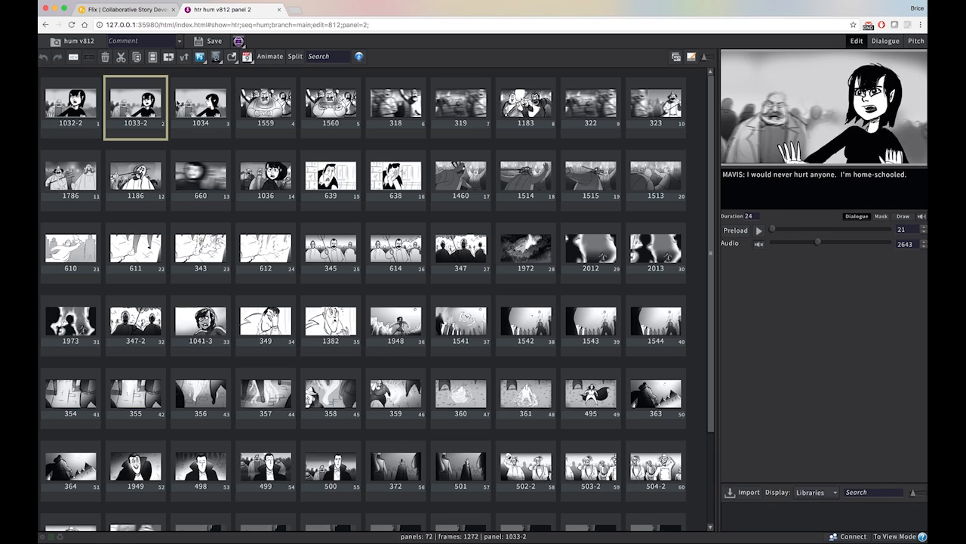
click(187, 100)
click(262, 104)
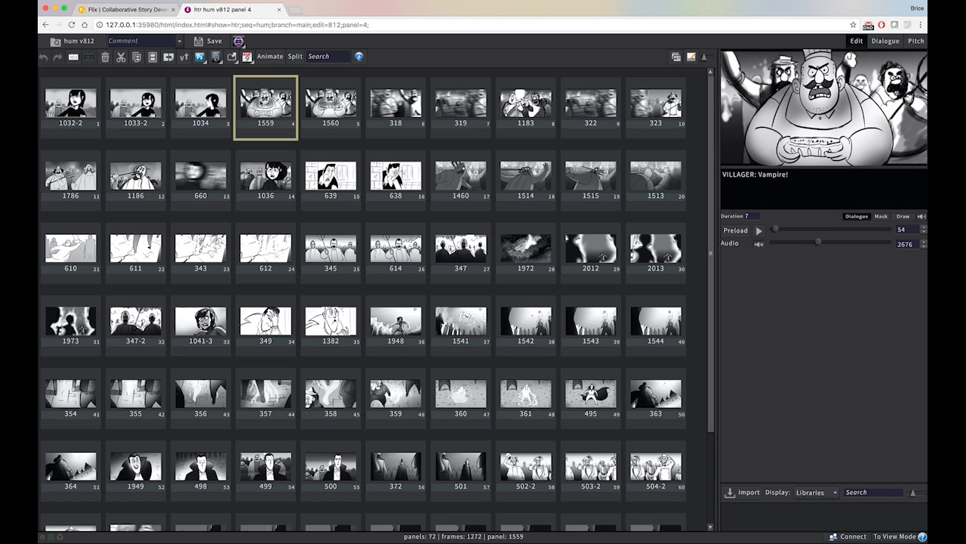
click(85, 98)
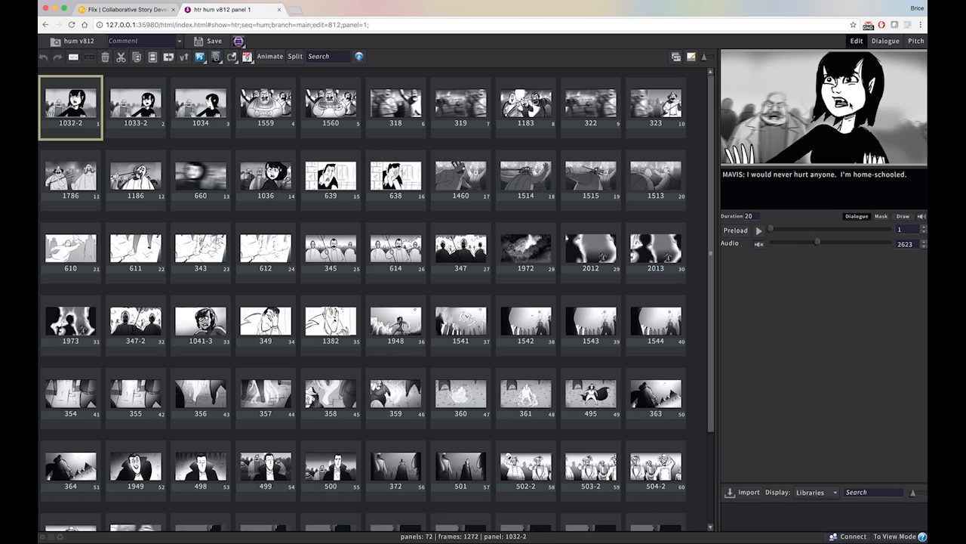
Enlarge the preview area to take up over a third of the workspace and preview panels 1033-2 and 1034
drag(716, 158, 593, 166)
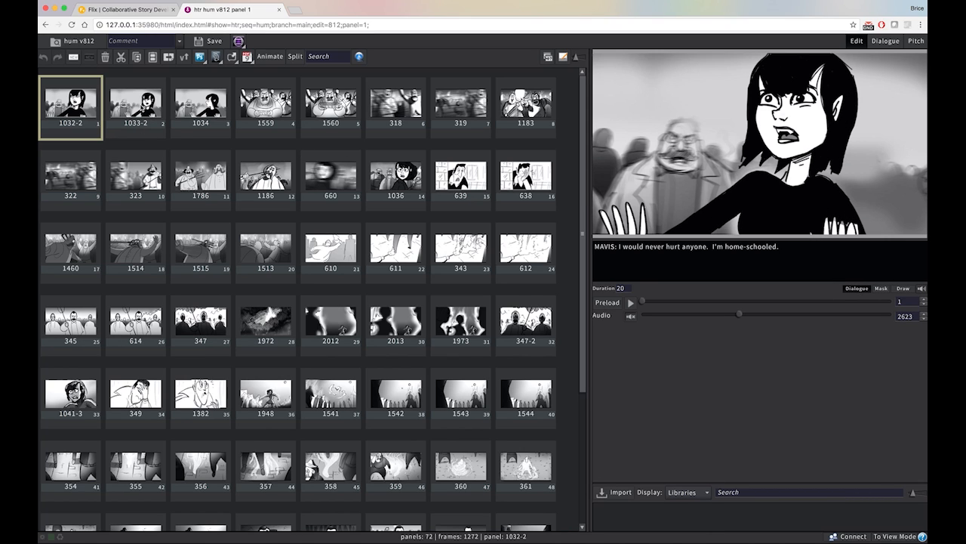
click(136, 102)
click(212, 99)
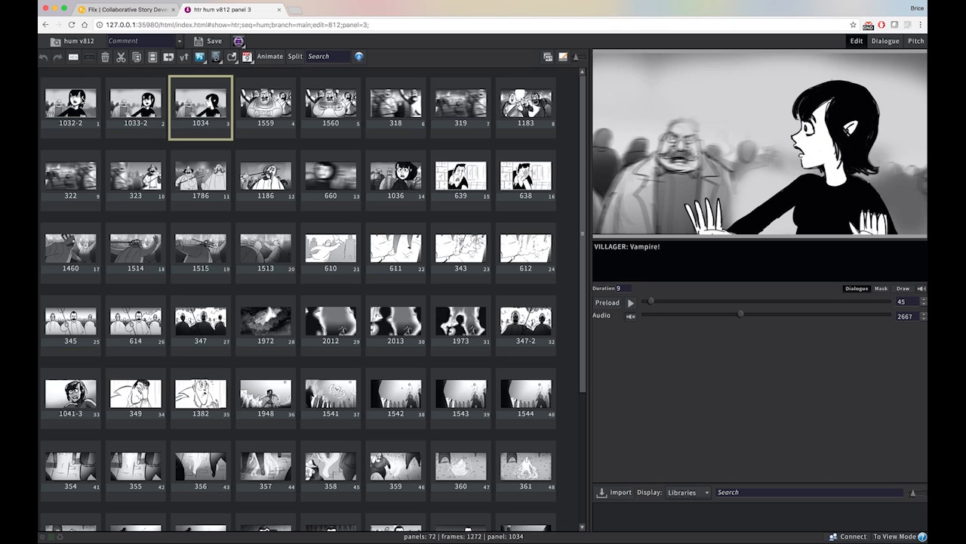
Move panels 1032-2, 1033-2 and 1034 together to between panels 1036 and 639
click(71, 104)
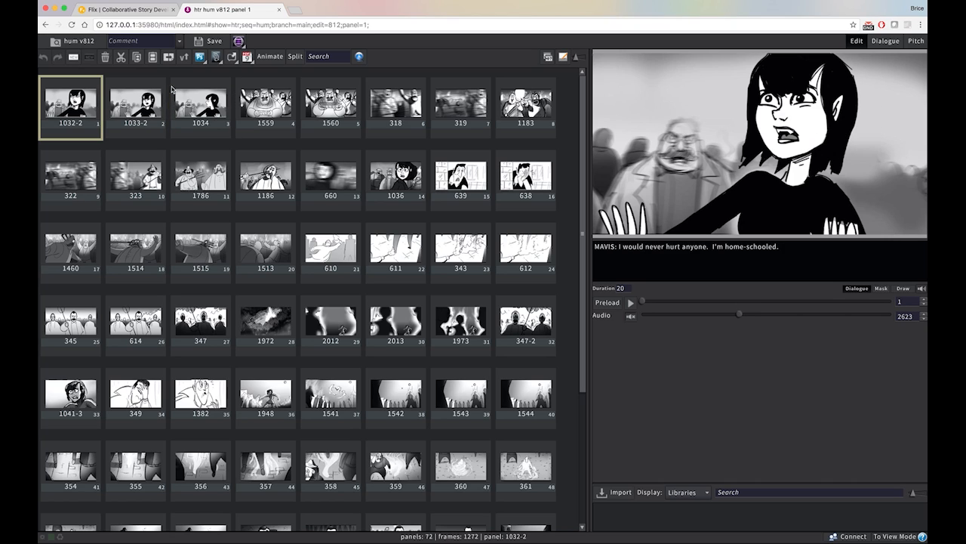
shift+click(207, 101)
drag(141, 101, 434, 183)
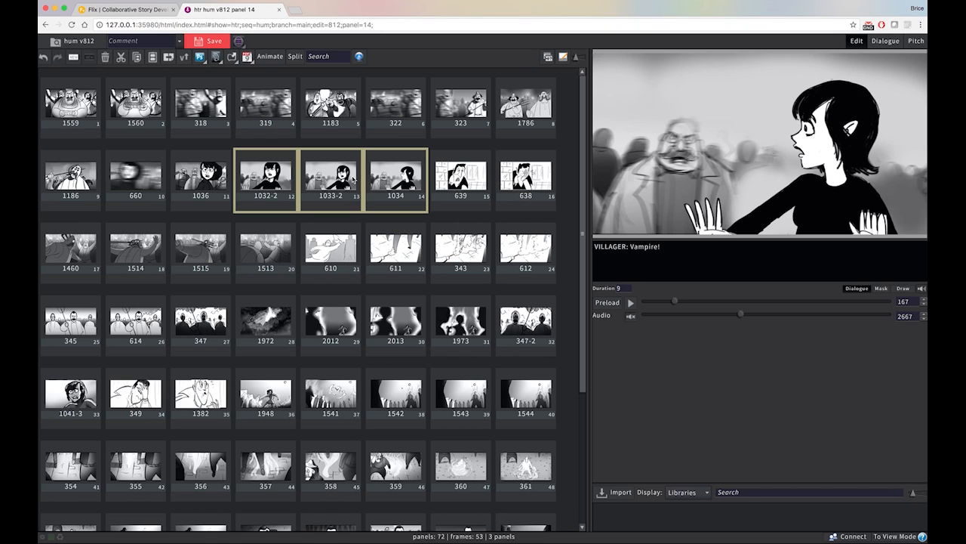
Set the duration of panel 1559 to 10 frames
click(77, 104)
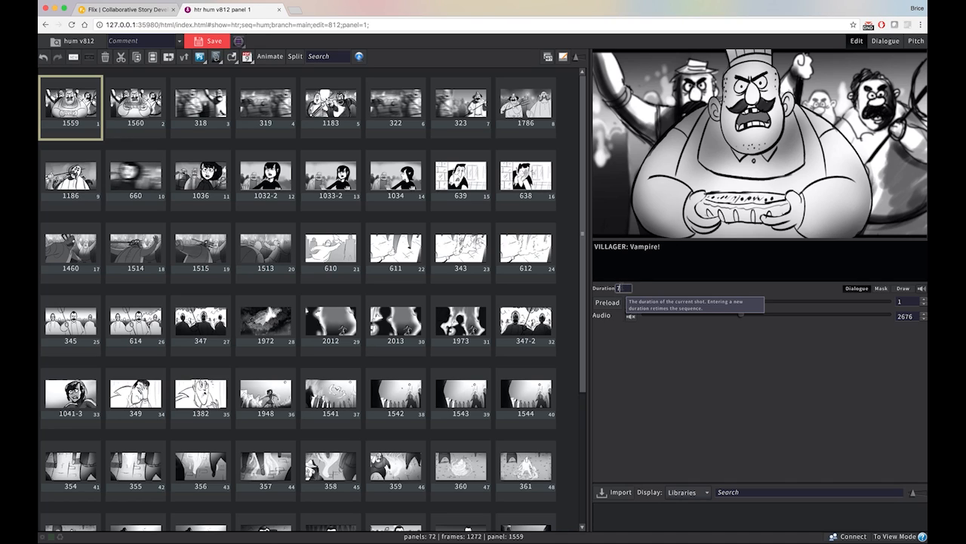
text(10)
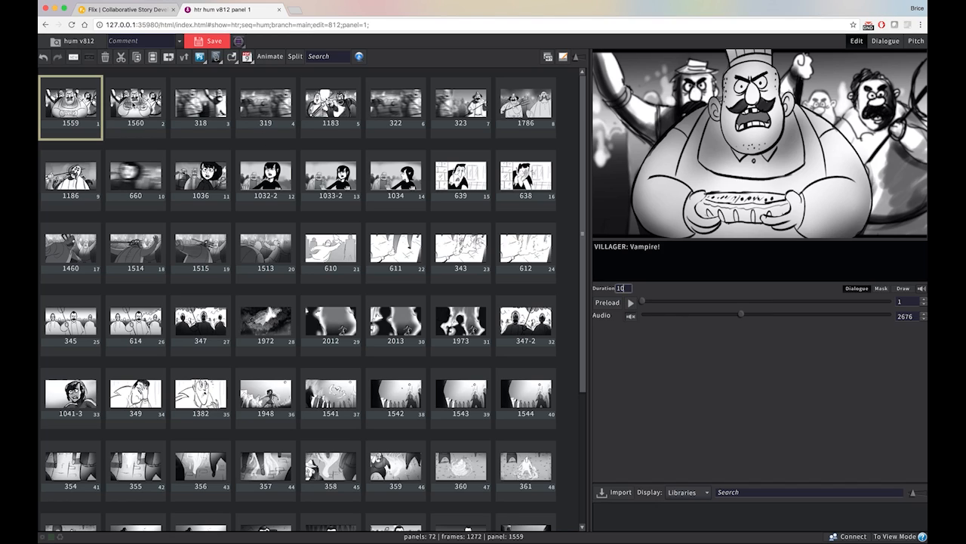
click(132, 102)
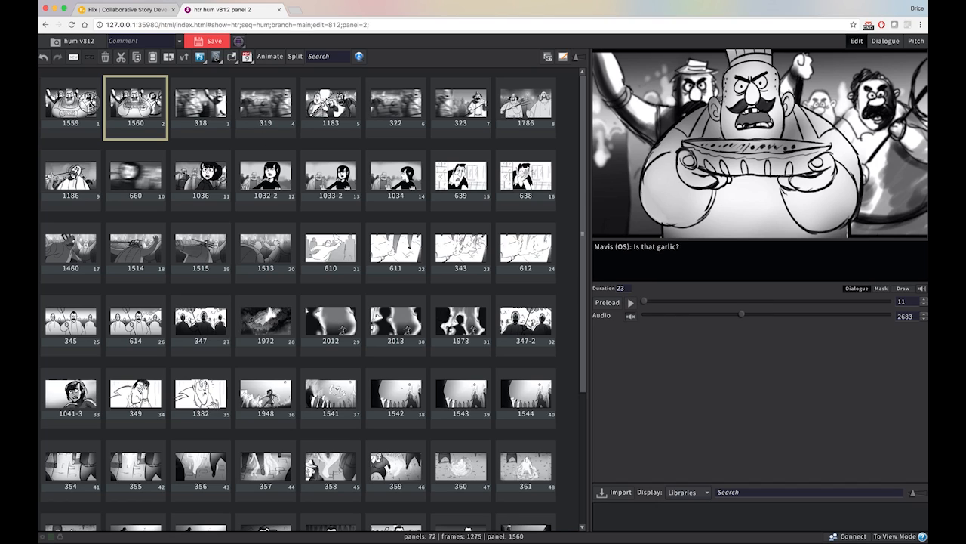
Show the sequence full screen in Pitch mode, starting from panel 1559
click(89, 102)
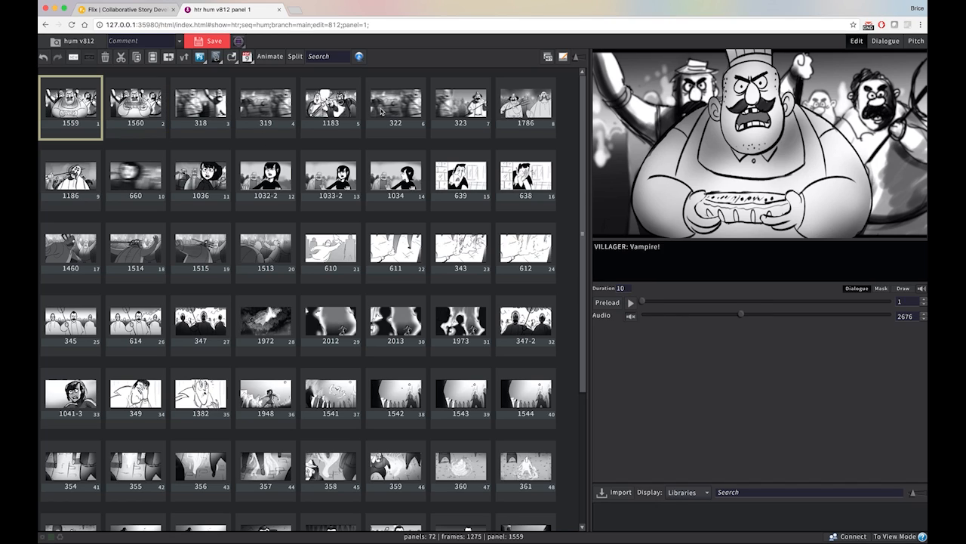
click(916, 43)
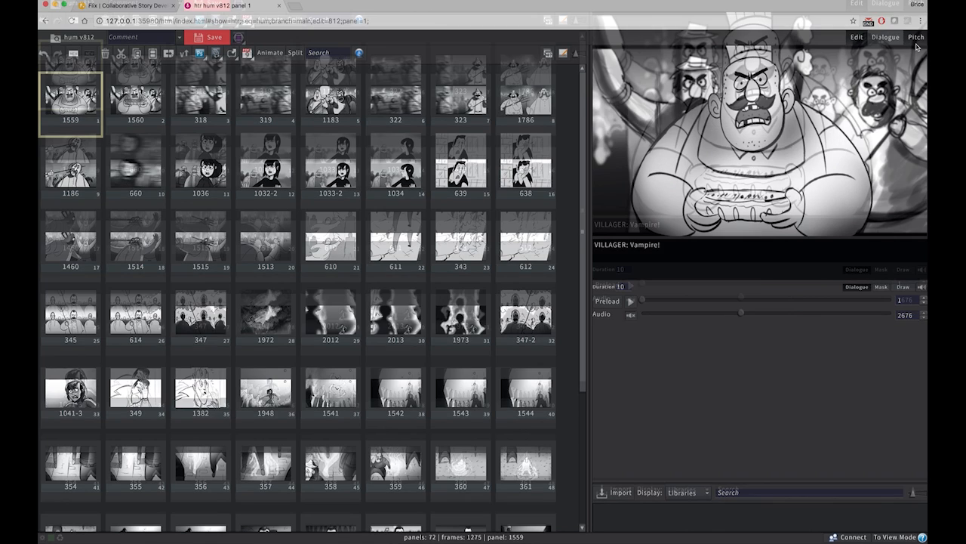
click(521, 107)
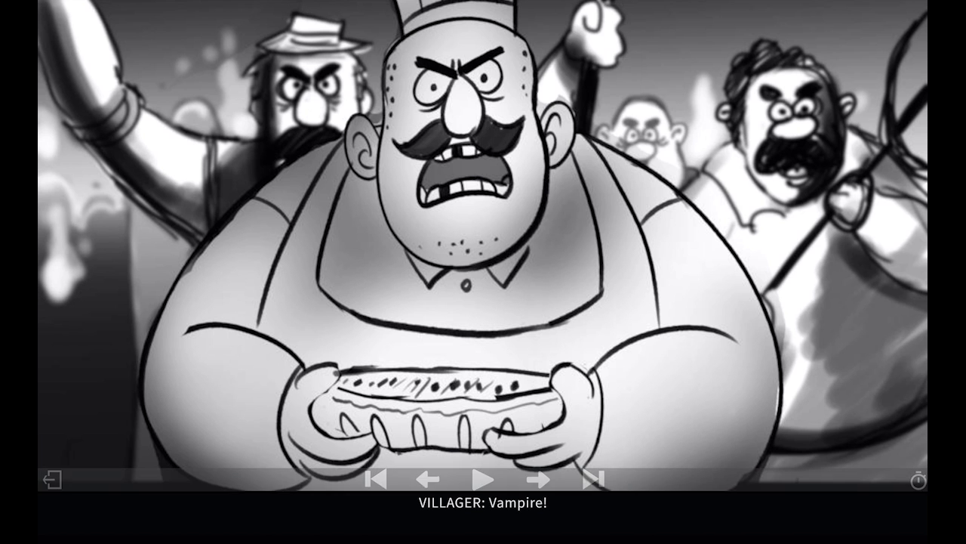
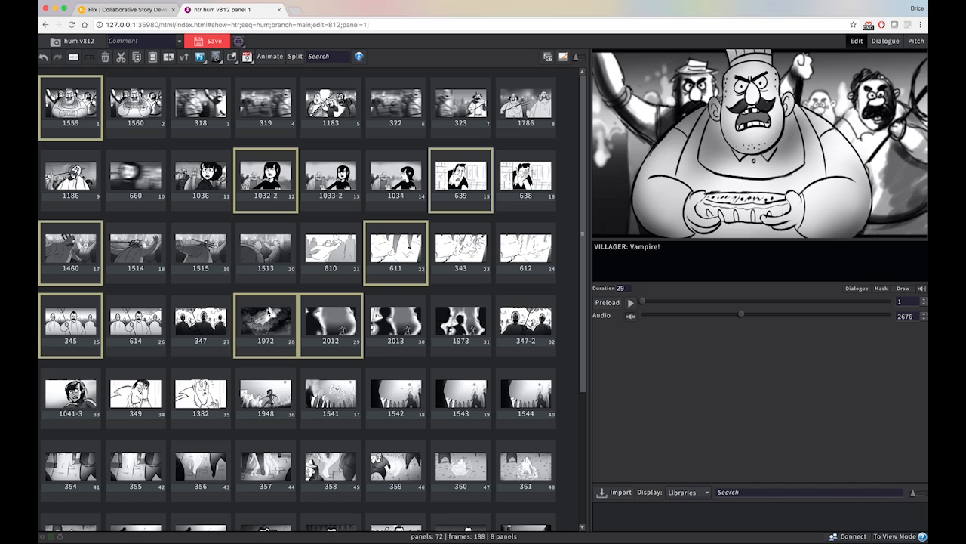
Add shot markers at the selected panels 1559, 1032-2, 639, 1460, 611, 345, 1972 and 2012
right_click(137, 94)
click(189, 133)
click(89, 60)
Rename the shot containing panels 639 and 638 as SH_0010 and save the sequence
click(211, 85)
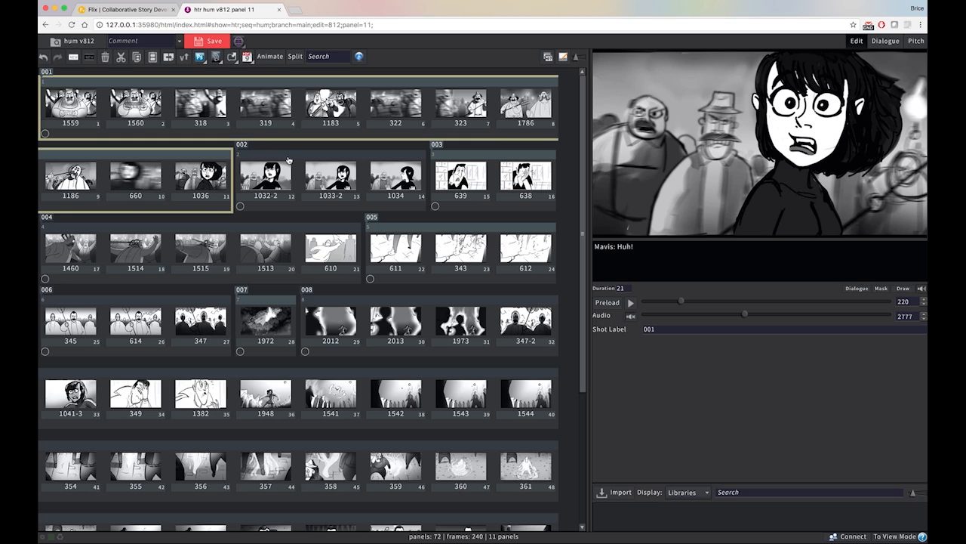
click(386, 160)
click(469, 160)
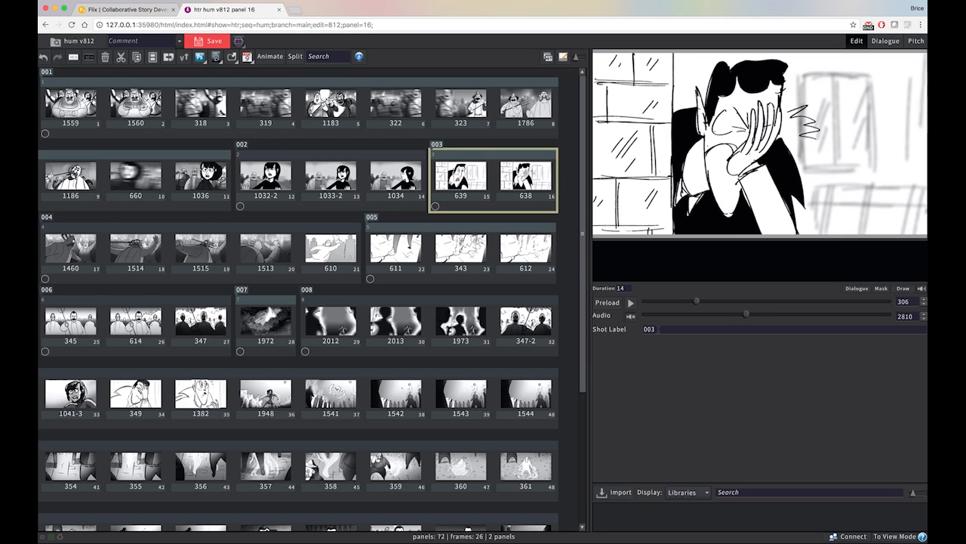
double_click(649, 329)
text(SH)
text(_)))
text(!)
key(BackSpace)
key(BackSpace)
key(BackSpace)
text(0010)
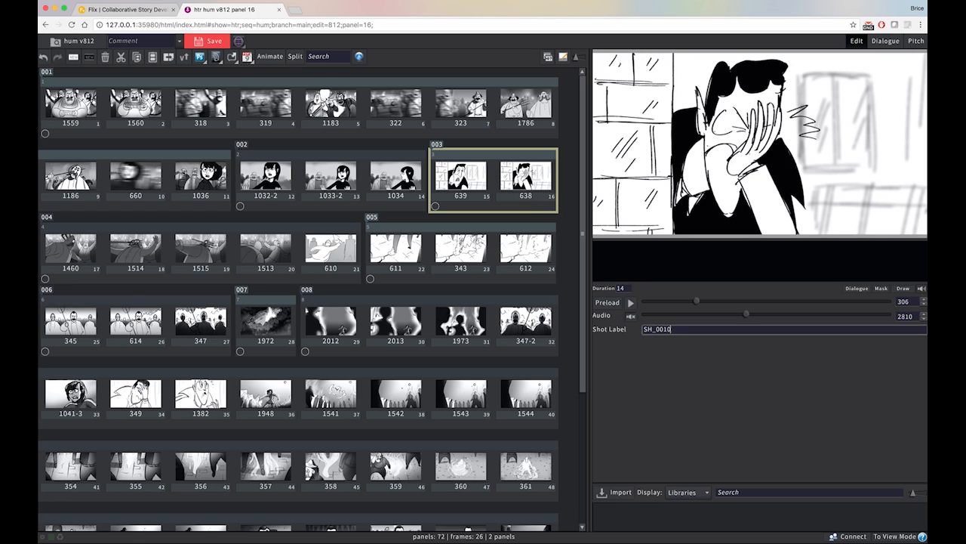
click(211, 43)
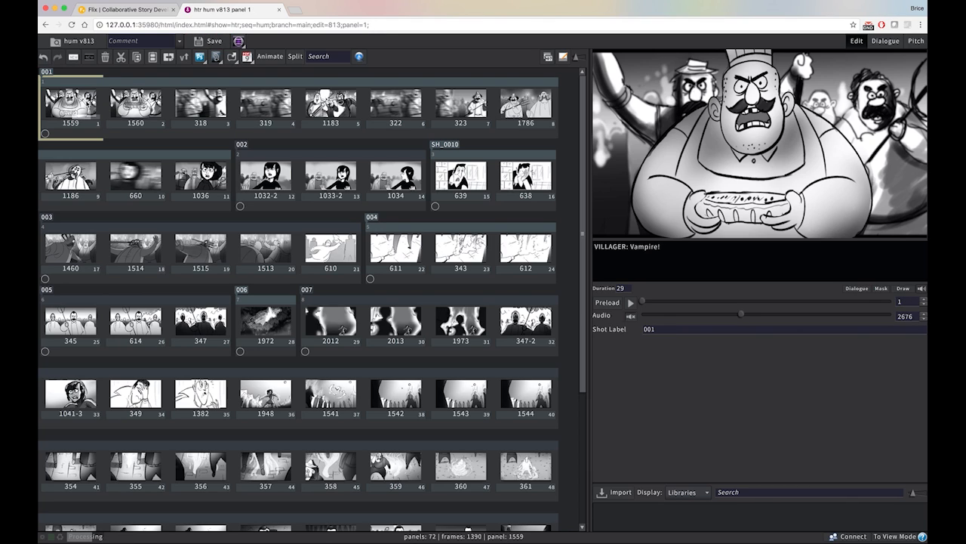
Open panel 1034 in Photoshop to examine its artwork and layers, close it and return to Flix
key(Right)
key(Left)
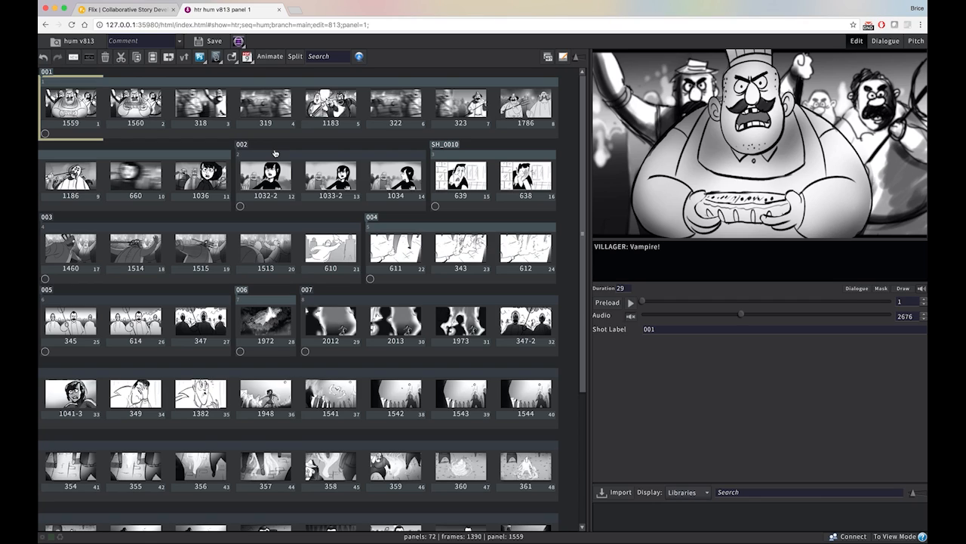
click(387, 184)
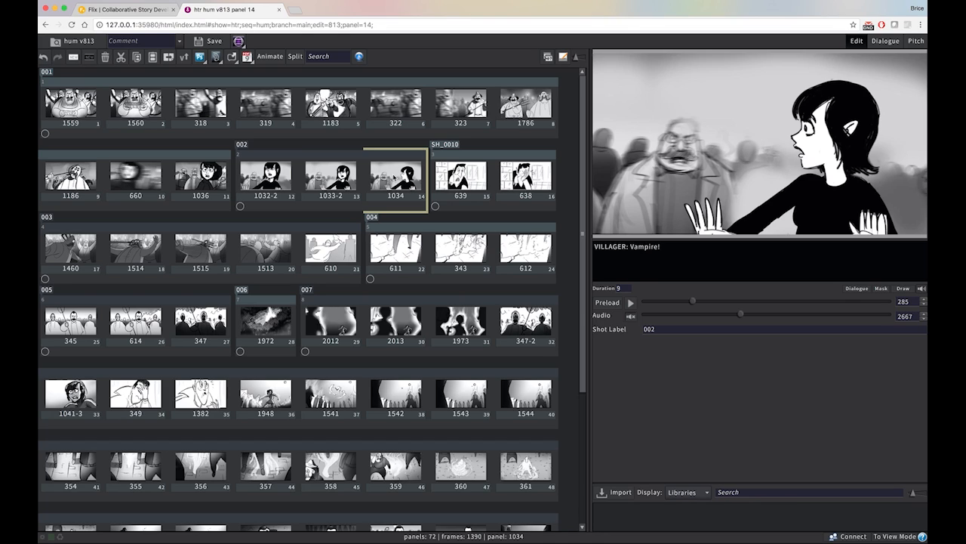
double_click(393, 177)
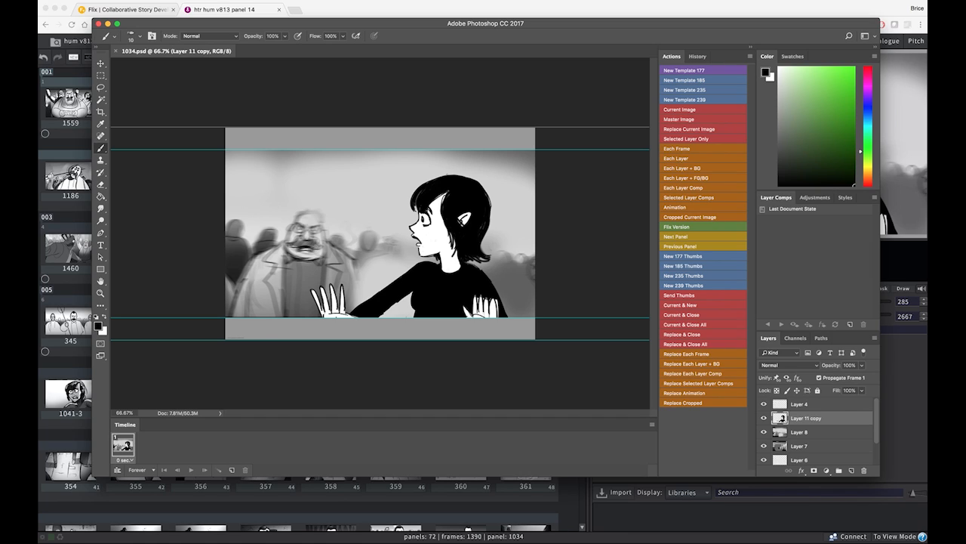
key(super+w)
key(super+Tab)
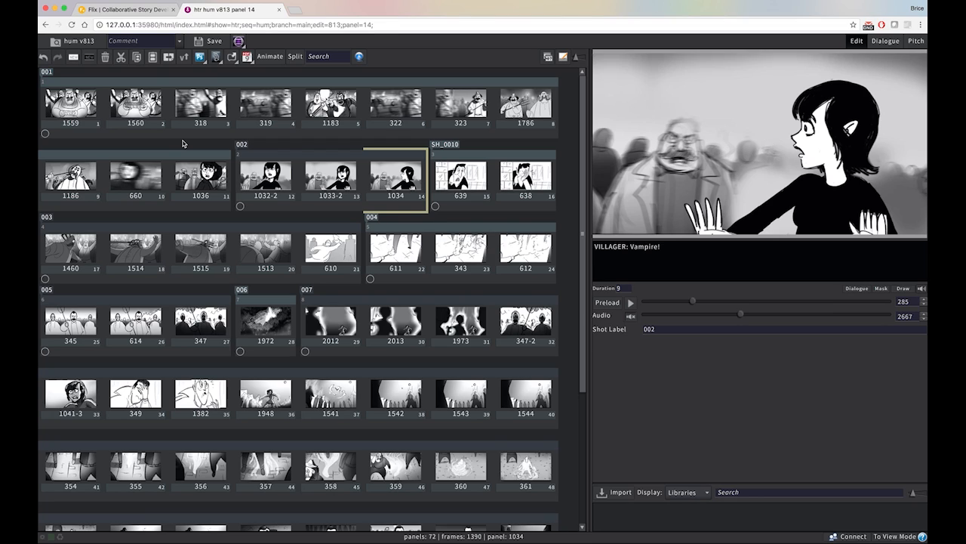
Append "AAAAAHHHH" to panel 1560's line in Dialogue mode, return to Edit mode and save the sequence
click(101, 105)
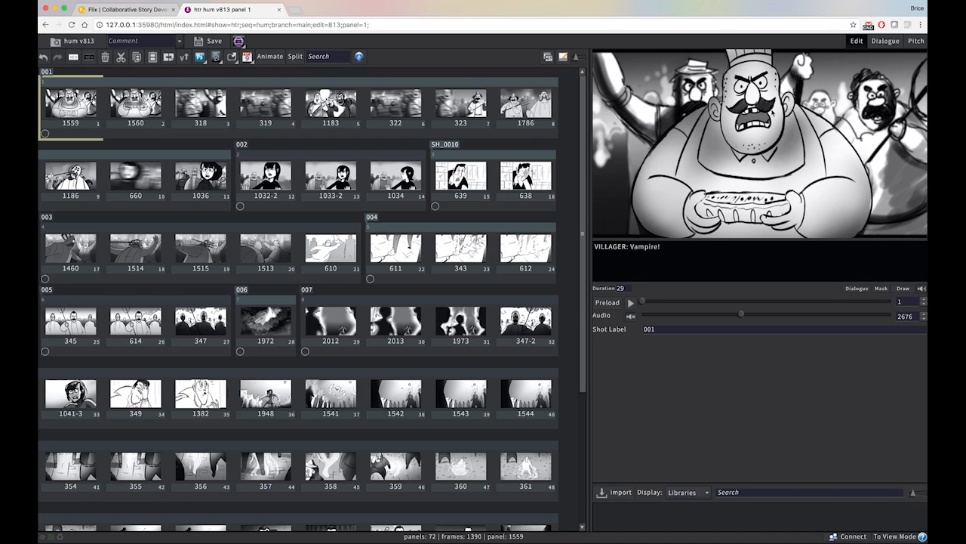
click(701, 246)
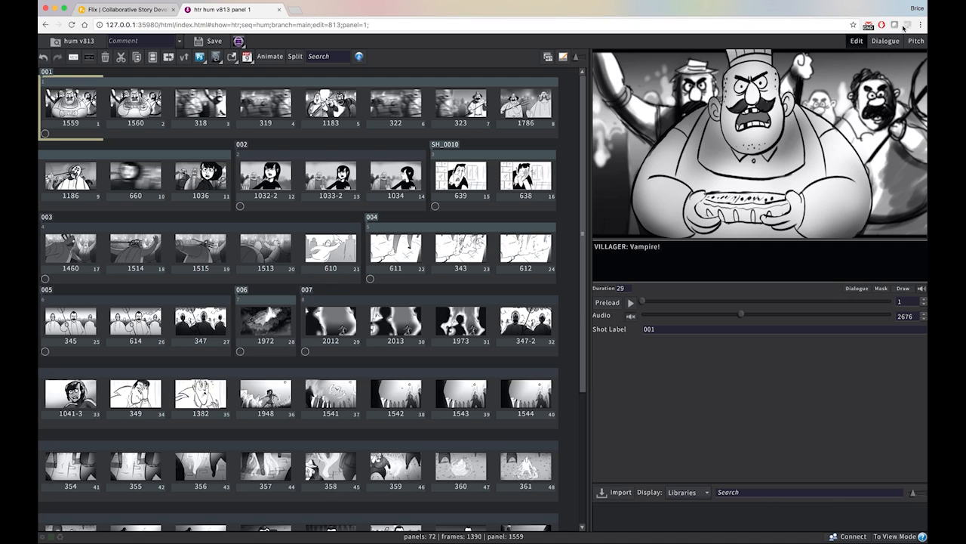
click(887, 44)
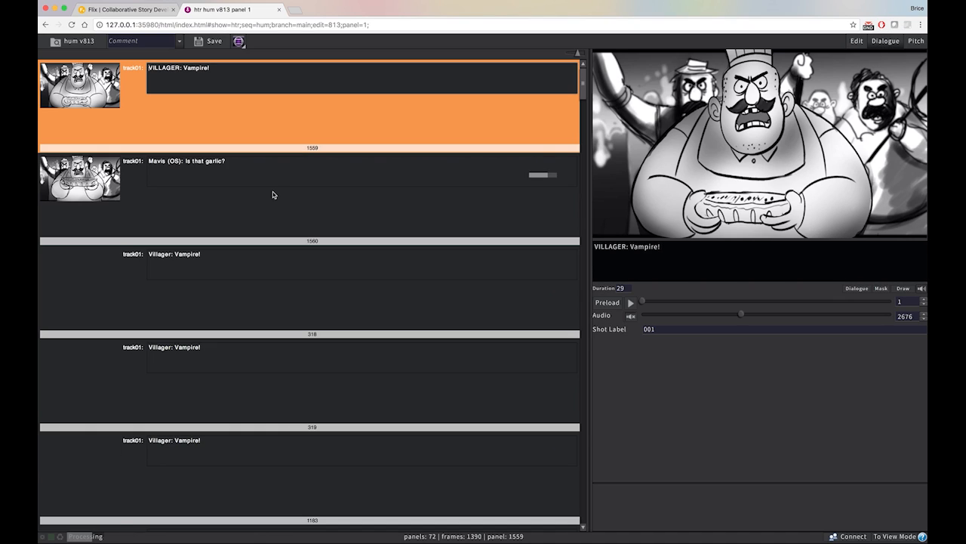
click(246, 179)
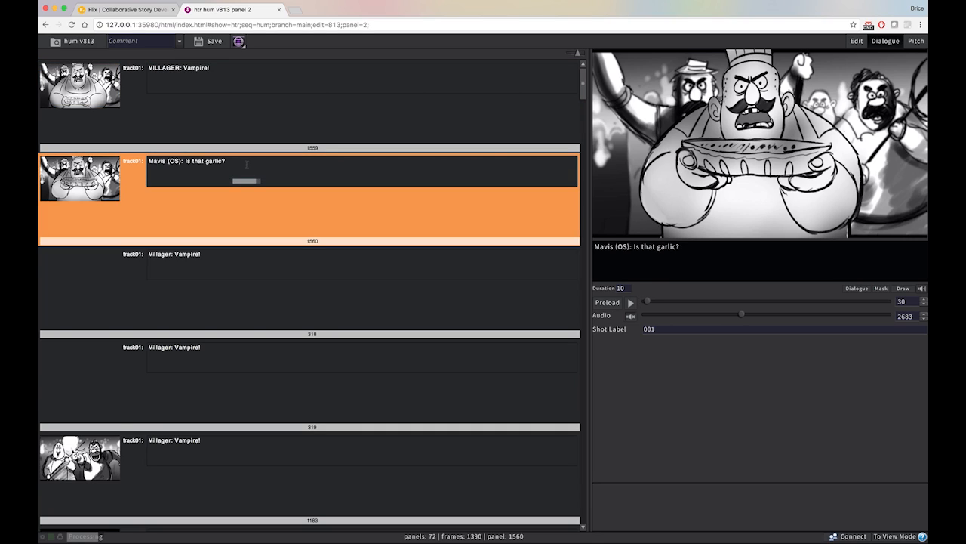
text(A)
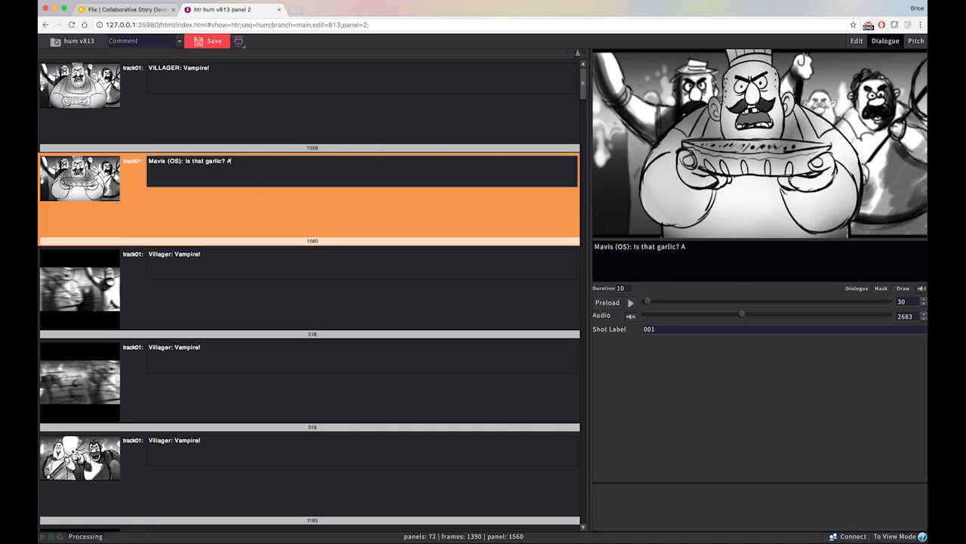
text(AAAAHHHH)
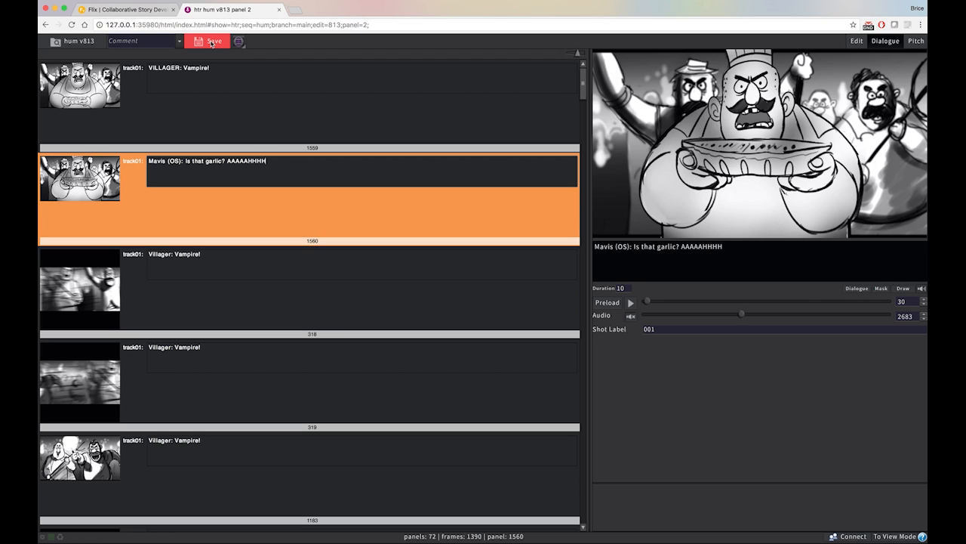
click(854, 43)
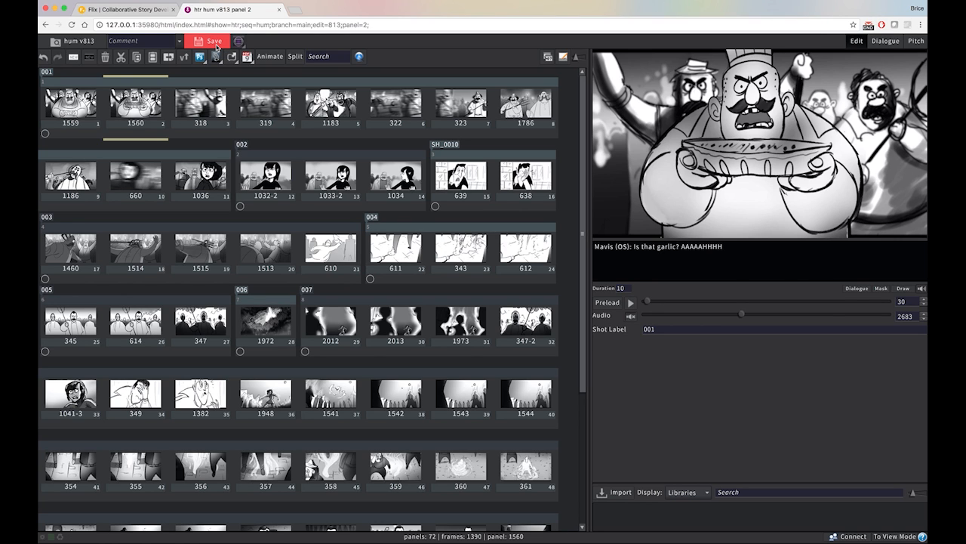
click(214, 43)
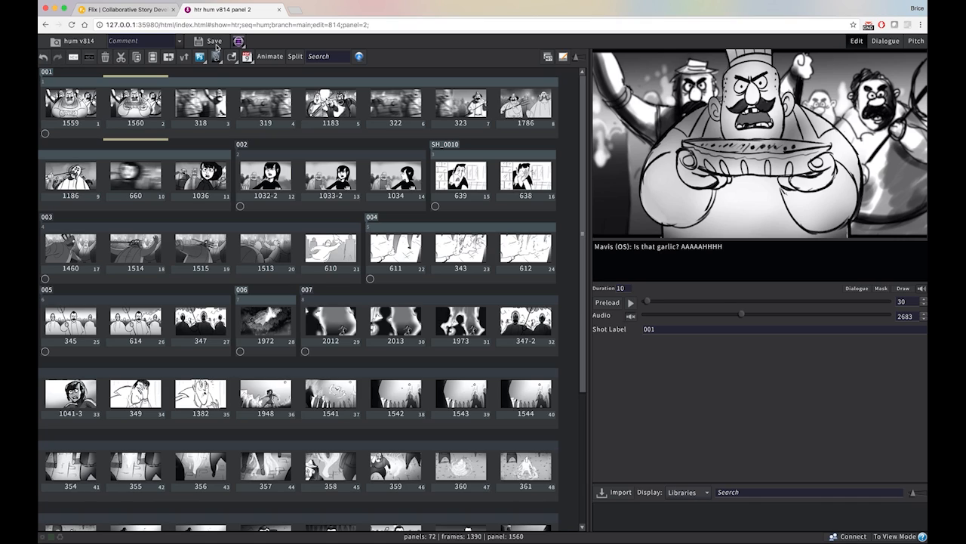
Load version v812 of the Humanville sequence and start a clean version of the Act 1 Webinar Sequence
click(58, 42)
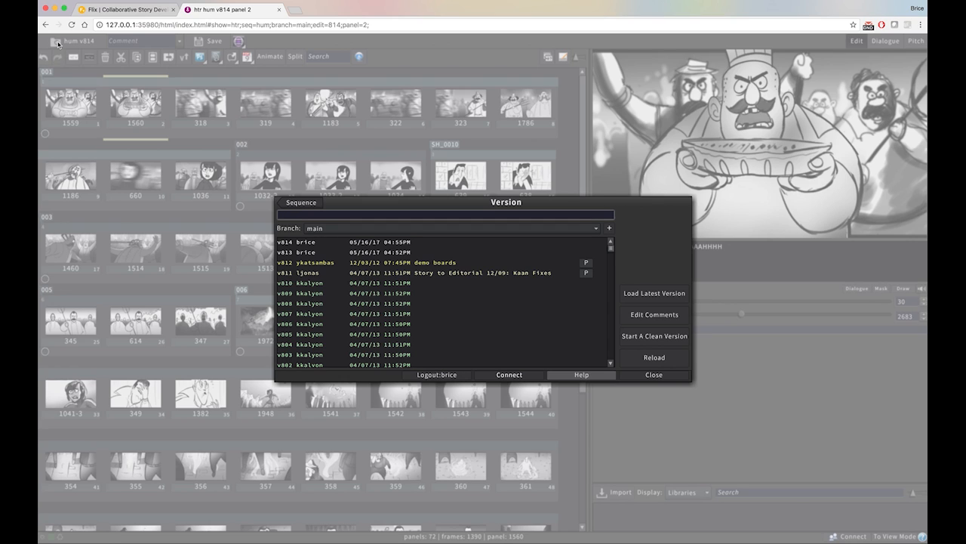
double_click(417, 263)
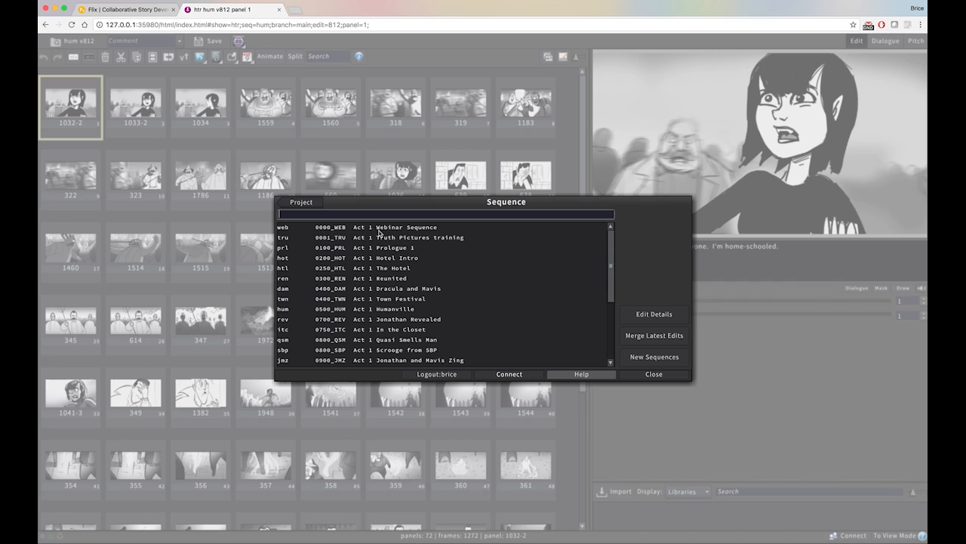
double_click(379, 229)
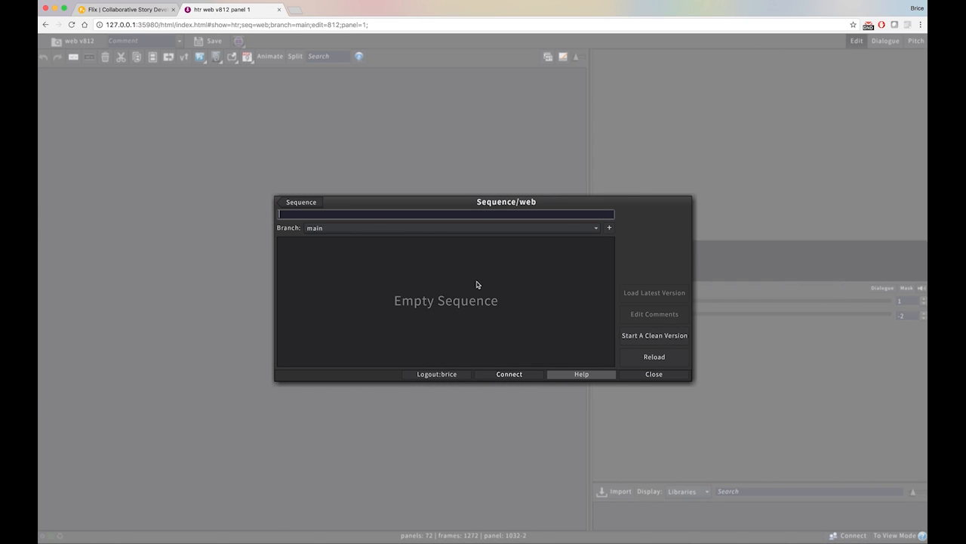
click(651, 337)
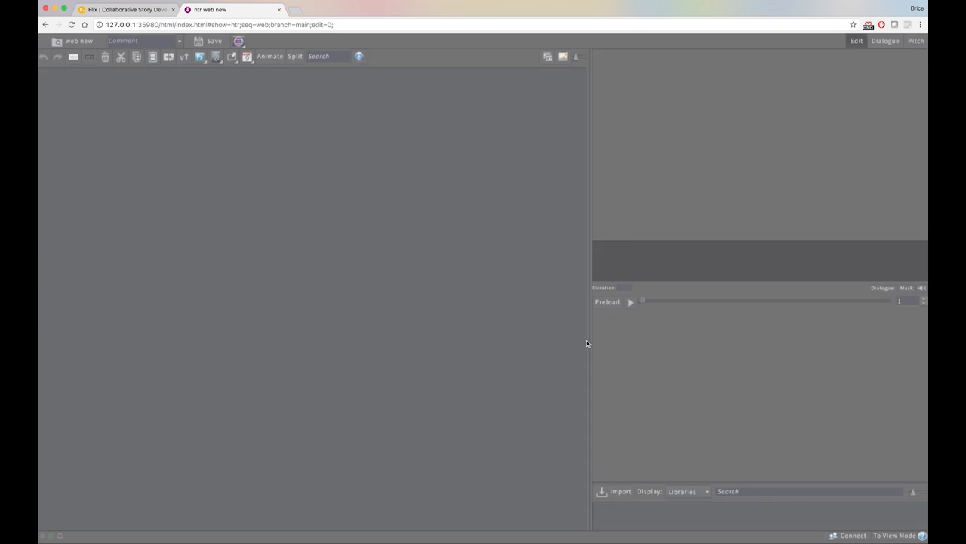
Switch to Photoshop and create a new thumbnail sheet with the New 177 Thumbs action
key(super+Tab)
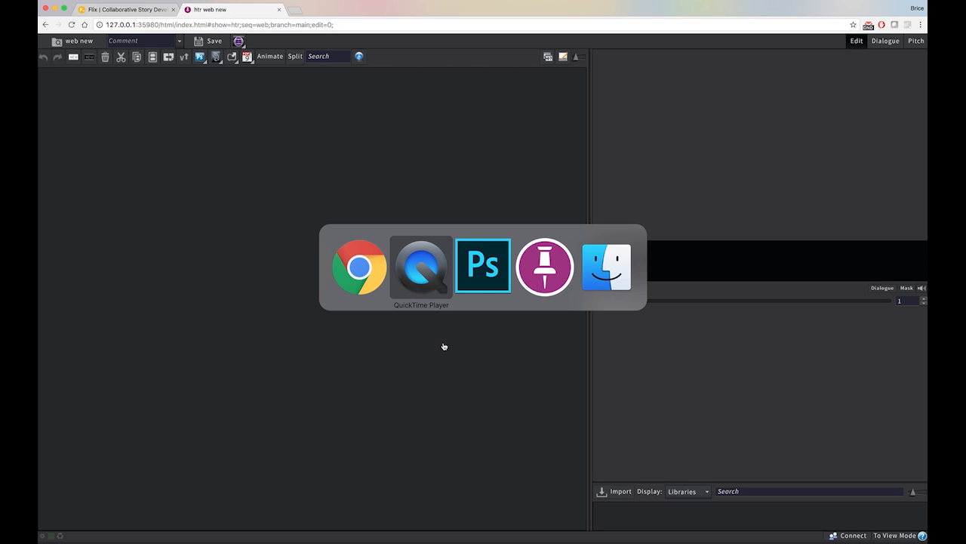
key(super+Tab)
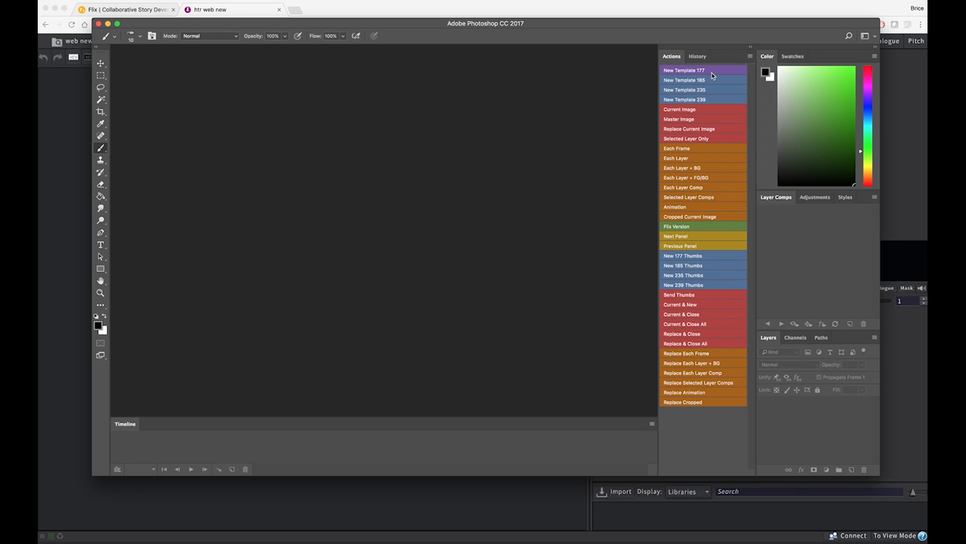
click(686, 256)
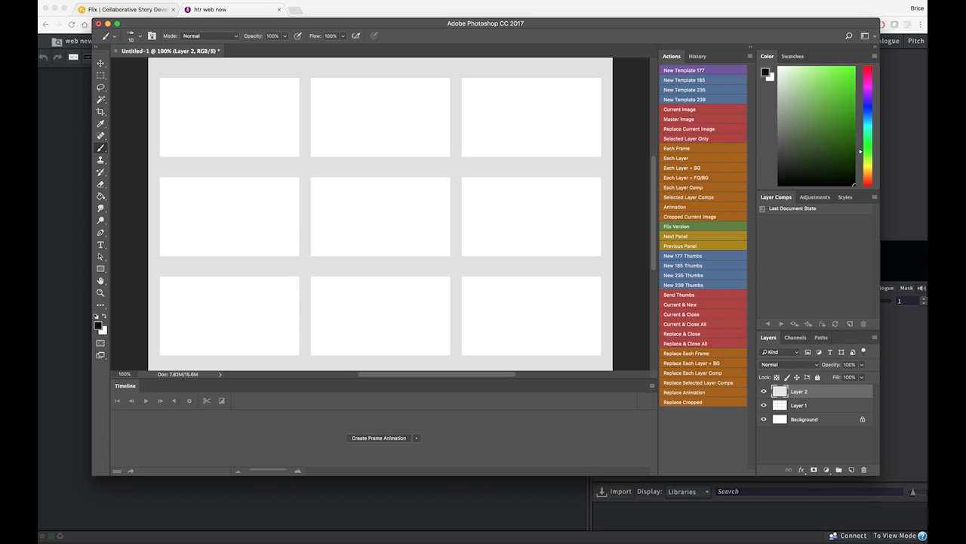
Draw the digits 1 to 9 by hand with the brush, one in each of the nine thumbnail frames
drag(207, 140, 234, 131)
drag(361, 107, 385, 141)
mouse_move(503, 102)
mouse_down()
mouse_move(527, 131)
mouse_move(508, 142)
mouse_up()
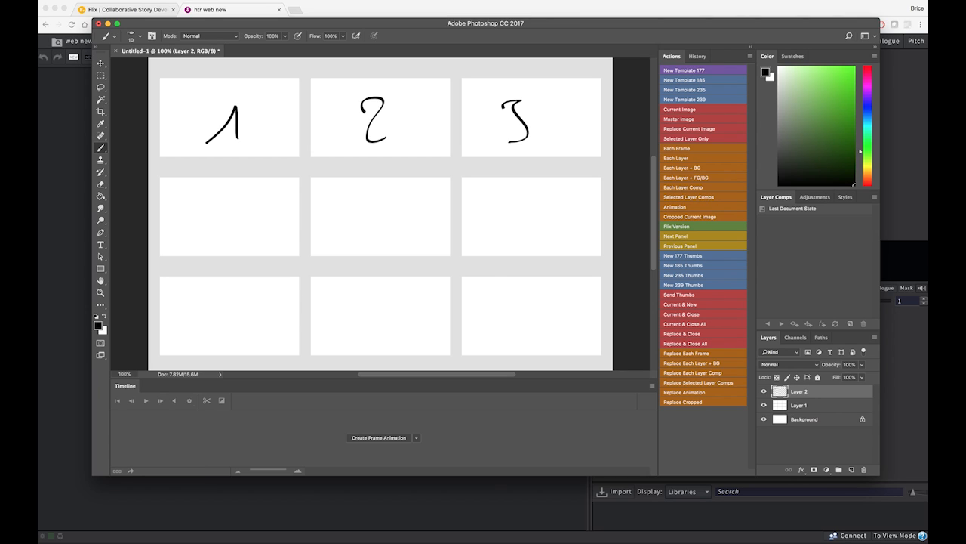
drag(237, 188, 240, 231)
mouse_move(382, 195)
mouse_down()
mouse_move(360, 199)
mouse_move(378, 227)
mouse_move(358, 231)
mouse_up()
drag(522, 198, 502, 221)
mouse_move(211, 296)
mouse_down()
mouse_move(231, 331)
mouse_move(235, 318)
mouse_up()
drag(387, 301, 381, 311)
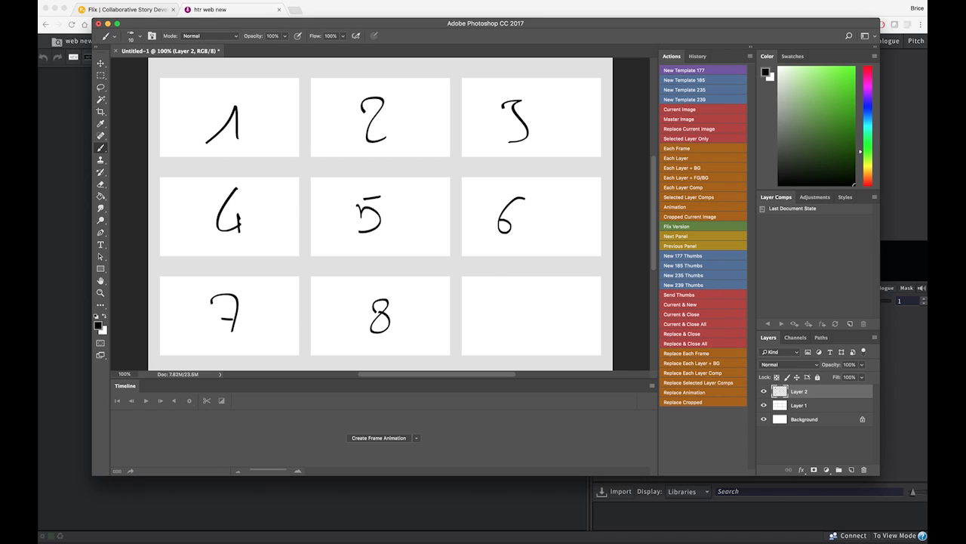
drag(531, 299, 526, 330)
Send the thumbnails to Flix as separate panels and preview panels 4, 1 and 2 there
click(701, 296)
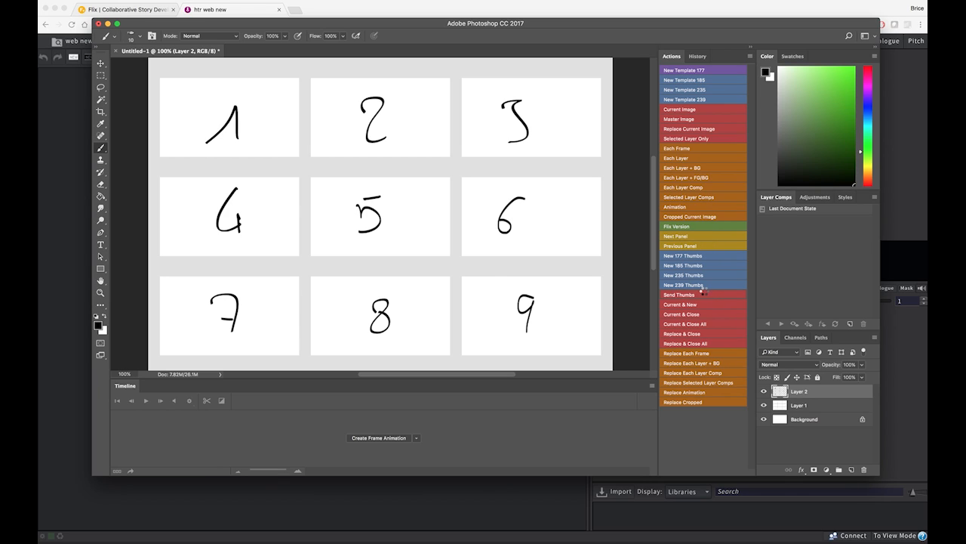
key(super+Tab)
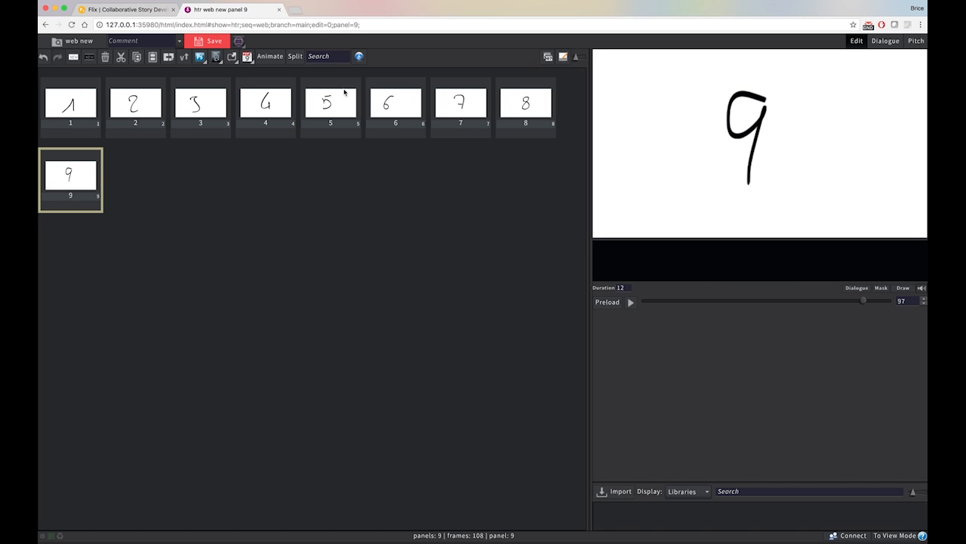
click(265, 103)
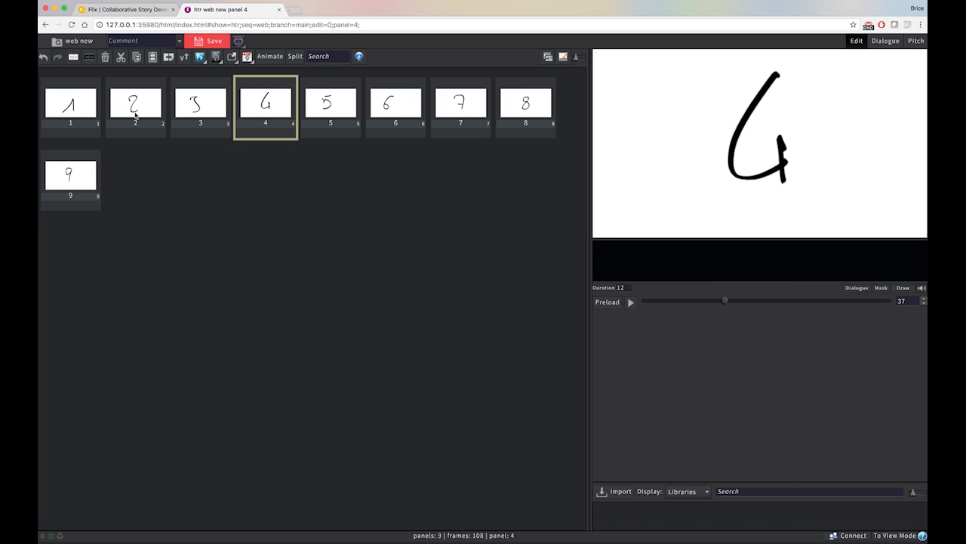
click(91, 101)
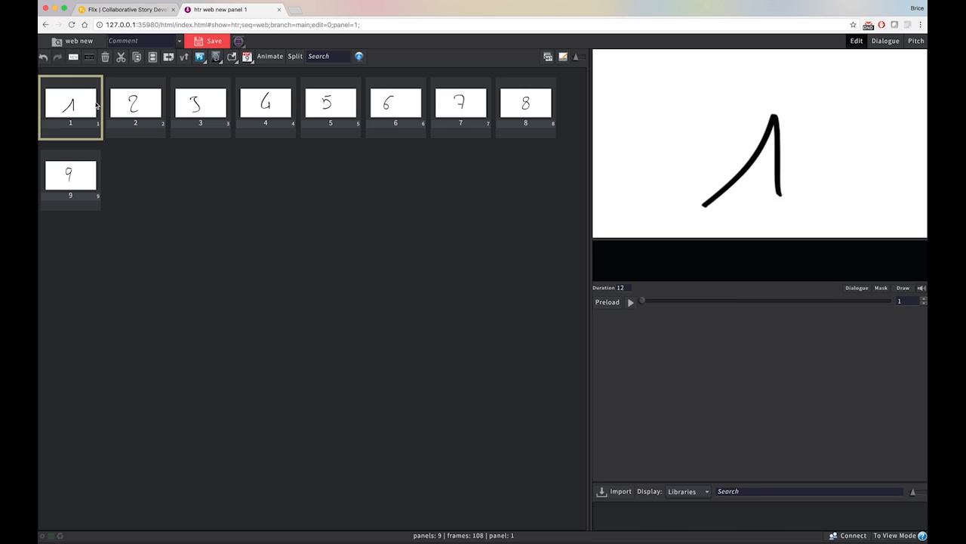
click(143, 103)
Open panel 1 in Photoshop and lower the opacity of Layer 2 to 17%
click(91, 109)
double_click(78, 103)
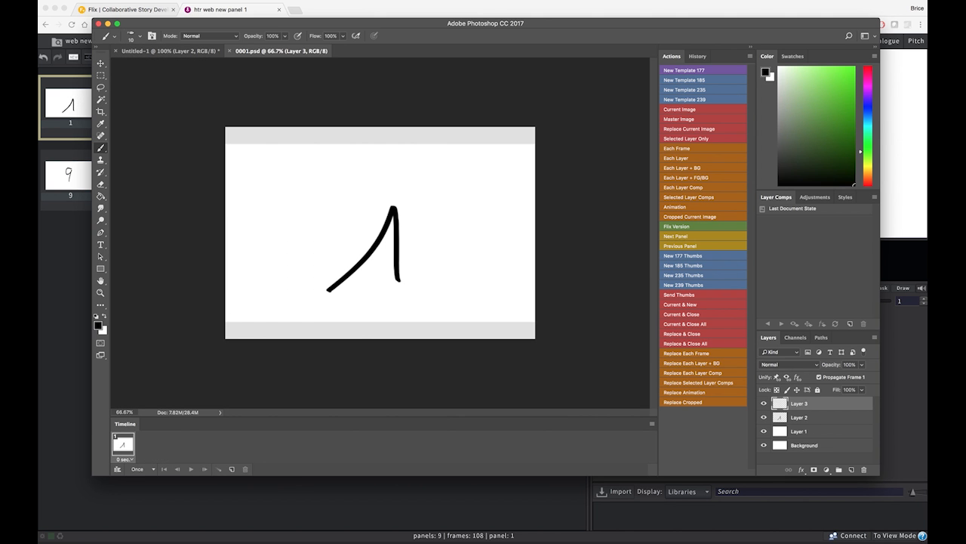
click(798, 418)
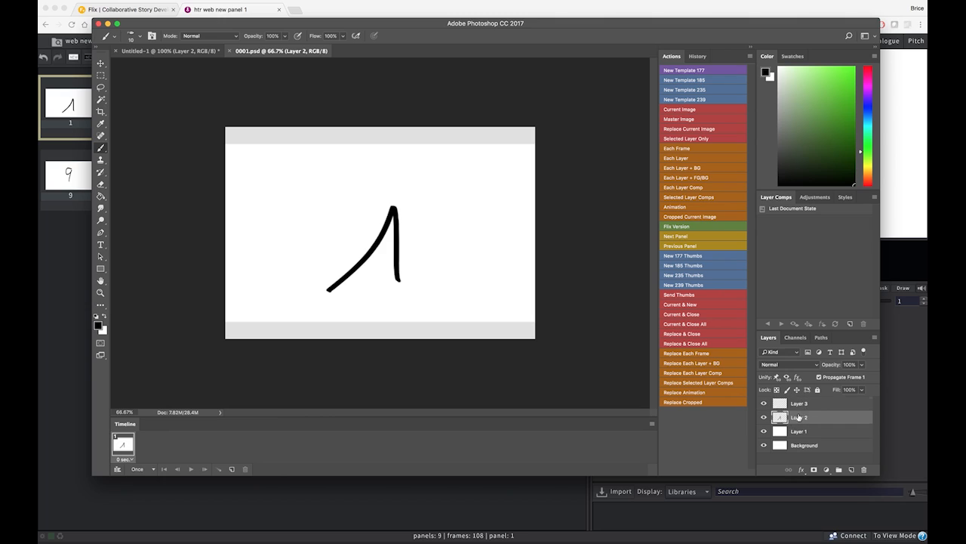
click(861, 365)
drag(855, 374, 831, 378)
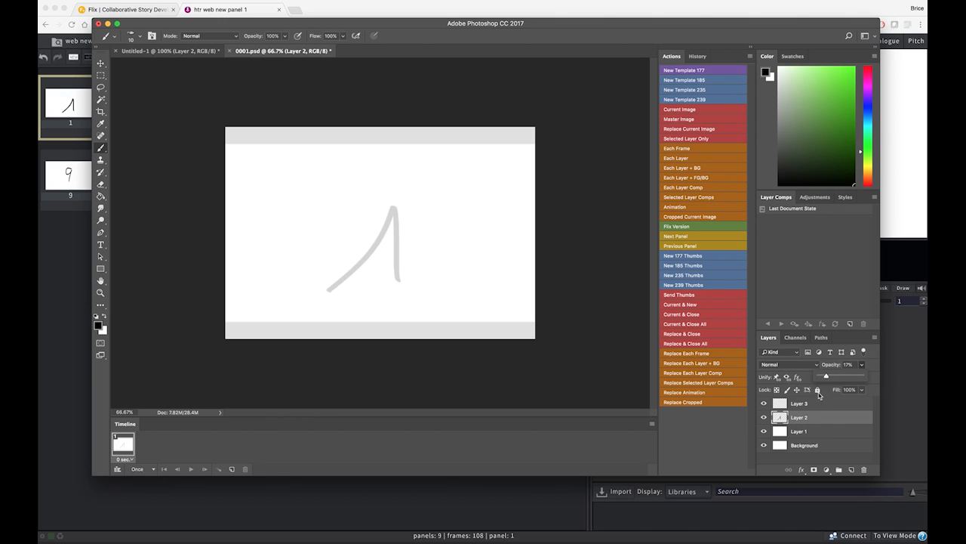
Redraw the digit 1 with a base stroke on Layer 3 and hide Layer 2
click(798, 403)
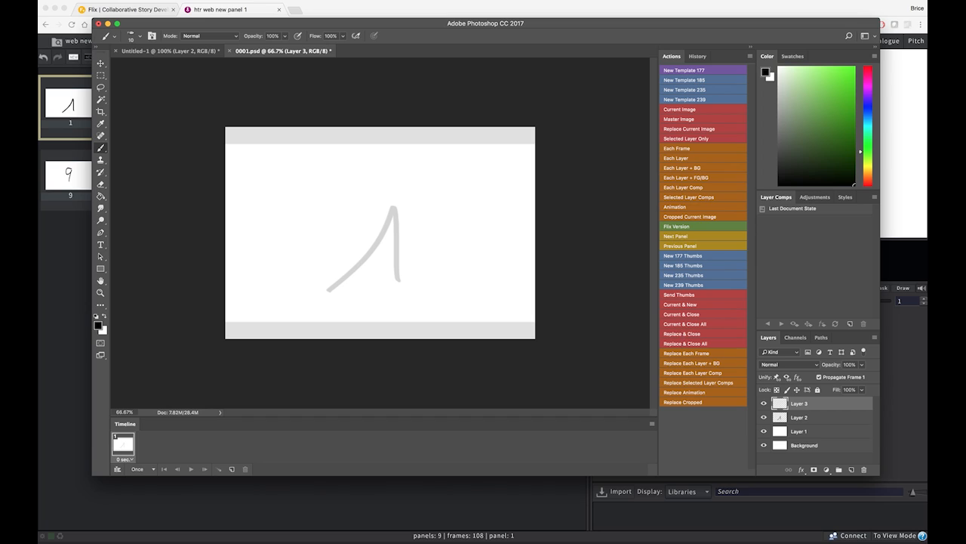
mouse_move(336, 256)
mouse_down()
mouse_move(381, 206)
mouse_move(379, 278)
mouse_move(391, 276)
mouse_up()
click(764, 418)
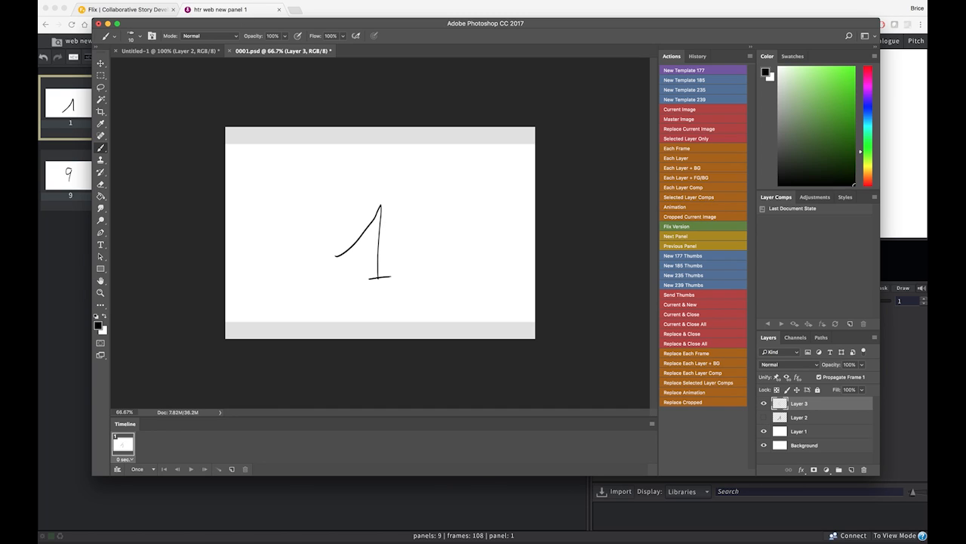
Save the redrawn panel file 0001.psd to update the first panel in Flix
click(126, 0)
click(126, 1)
click(126, 1)
click(126, 1)
key(super+s)
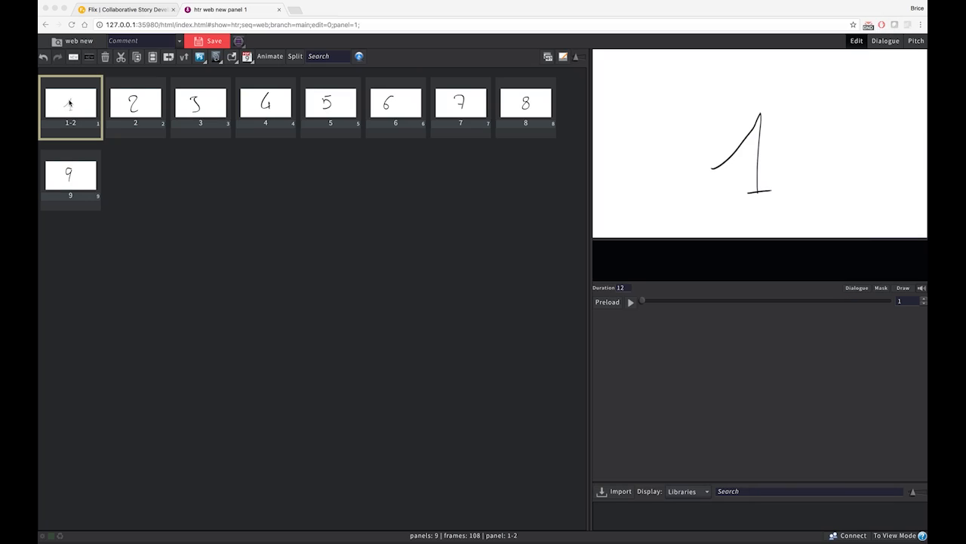
Switch to Flix and swap the first panel to its version 1 and back to version 2
click(70, 108)
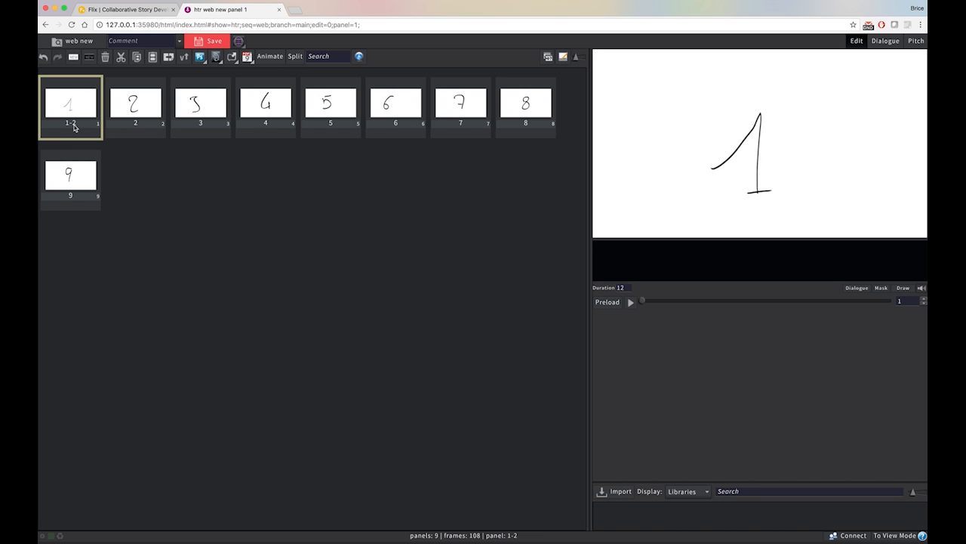
mouse_move(73, 127)
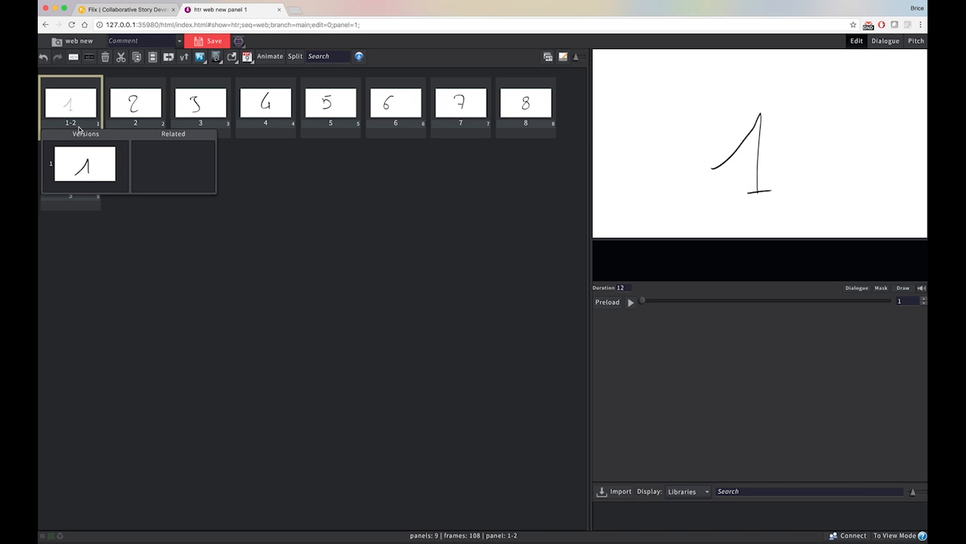
click(89, 164)
mouse_move(79, 127)
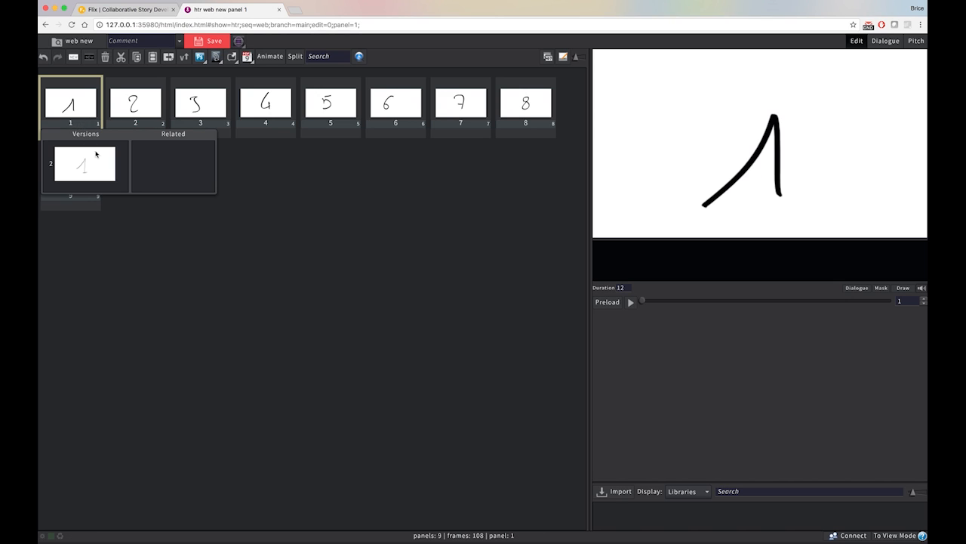
click(81, 152)
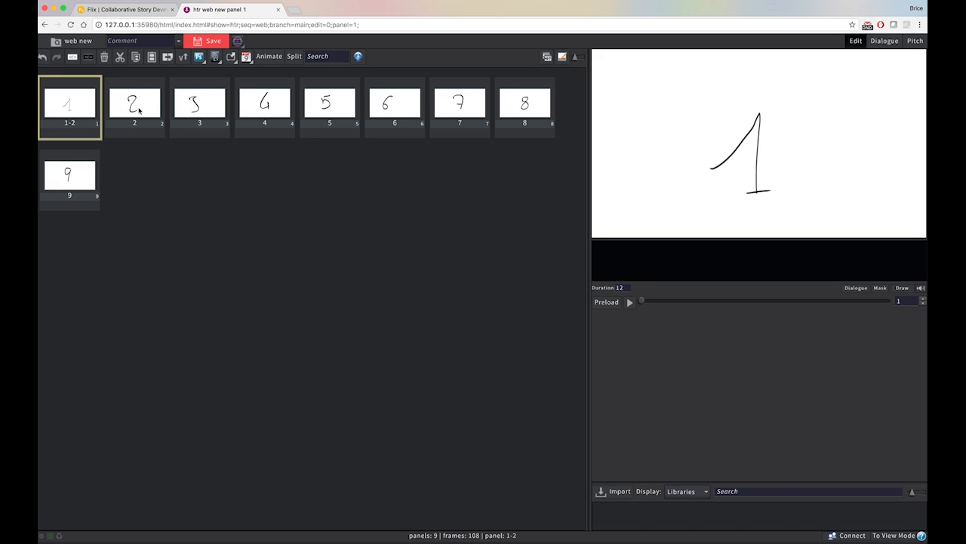
Close 0001.psd and the thumbnail document in Photoshop without saving, and move and narrow its window to reveal the first Flix panels
key(super+Tab)
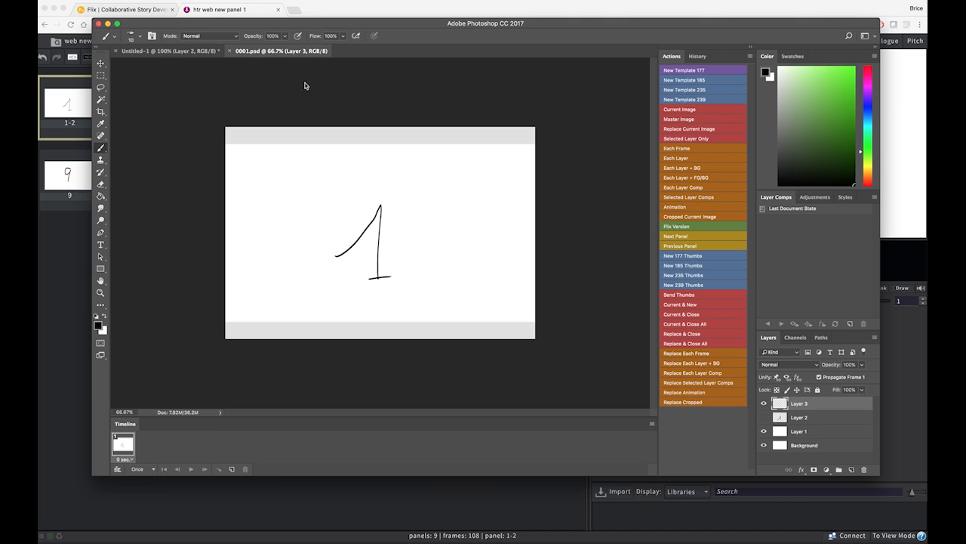
key(super+w)
key(super+w)
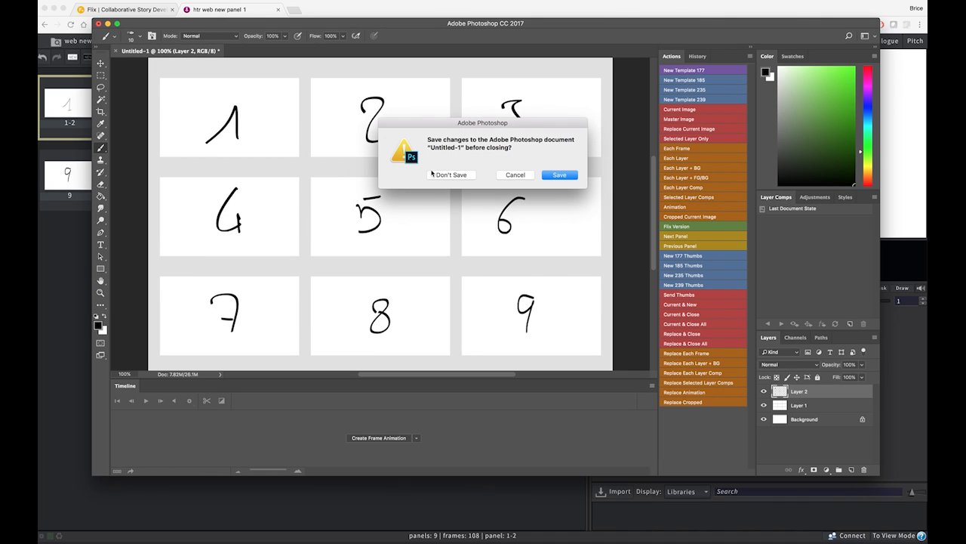
click(439, 176)
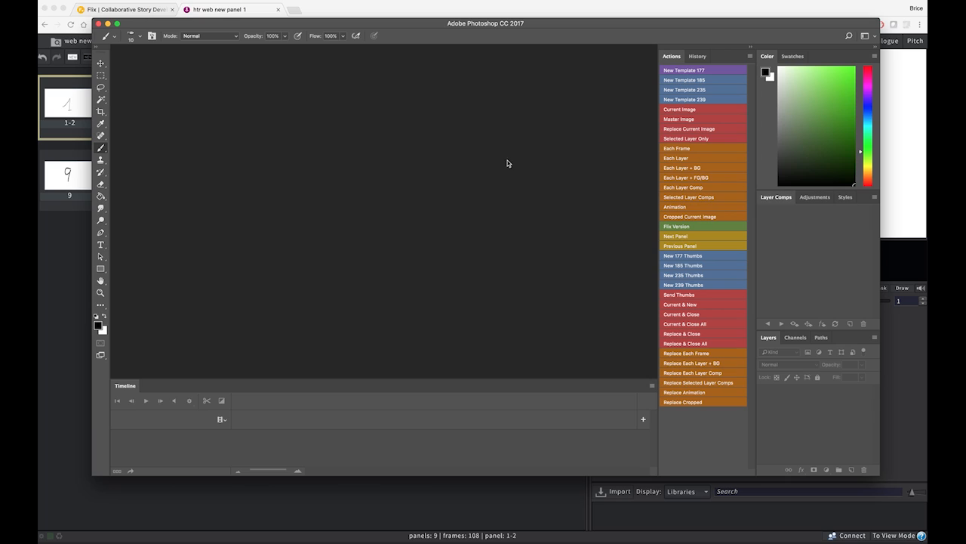
drag(412, 25, 452, 53)
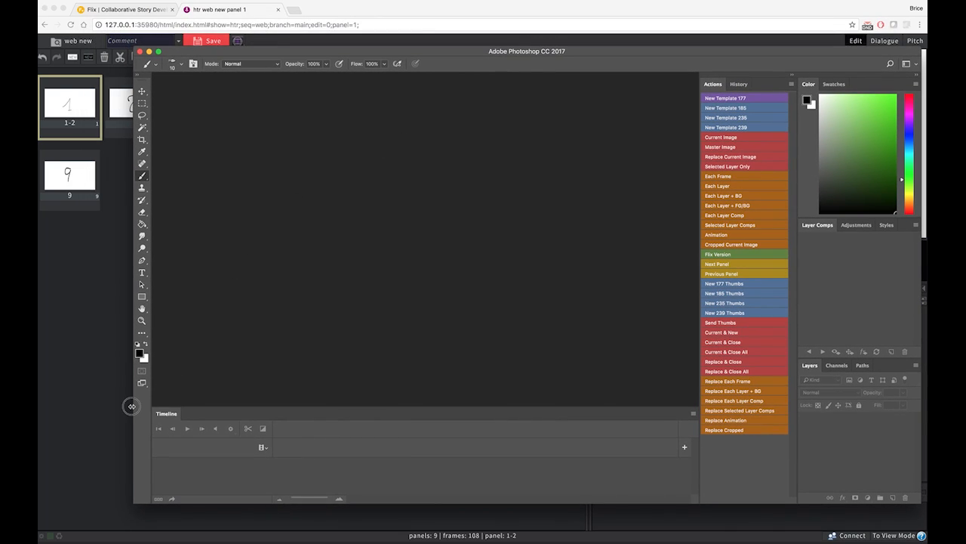
drag(165, 397, 262, 343)
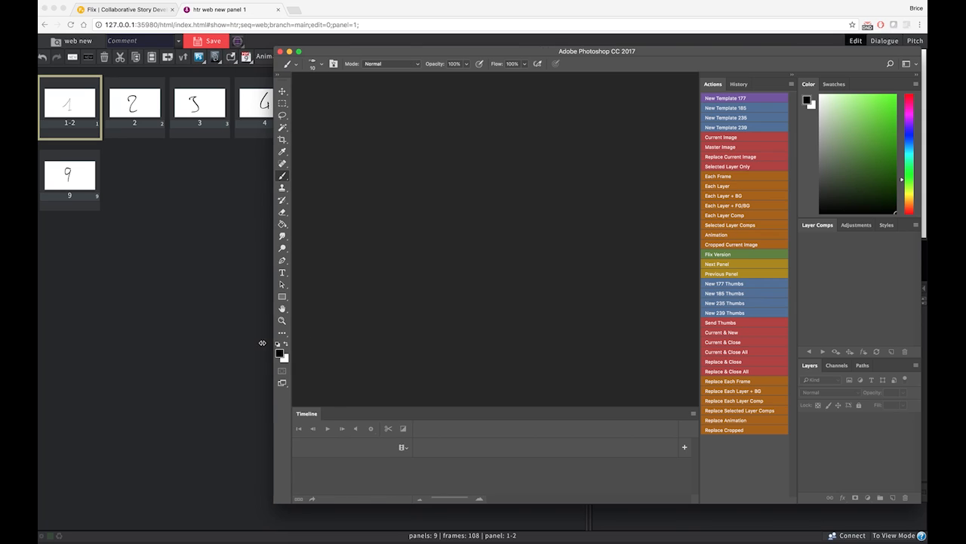
Create a new 177 template document and draw "3.5" across its white area with the brush
click(732, 99)
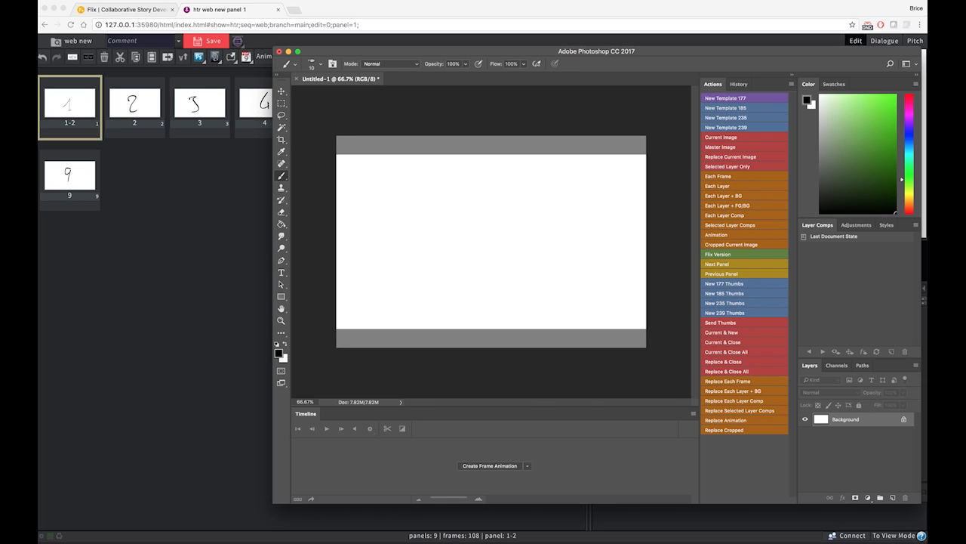
mouse_move(408, 203)
mouse_down()
mouse_move(445, 209)
mouse_move(421, 260)
mouse_up()
mouse_move(519, 215)
mouse_down()
mouse_move(544, 214)
mouse_move(514, 258)
mouse_up()
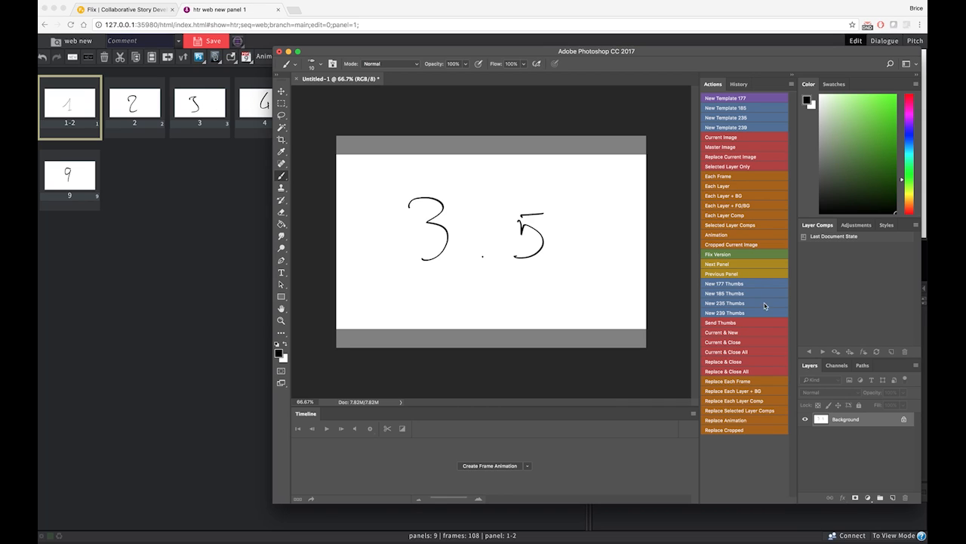
Advance the Flix selection to panel 3 from Photoshop and send the current image as a new panel after it
click(740, 265)
click(737, 263)
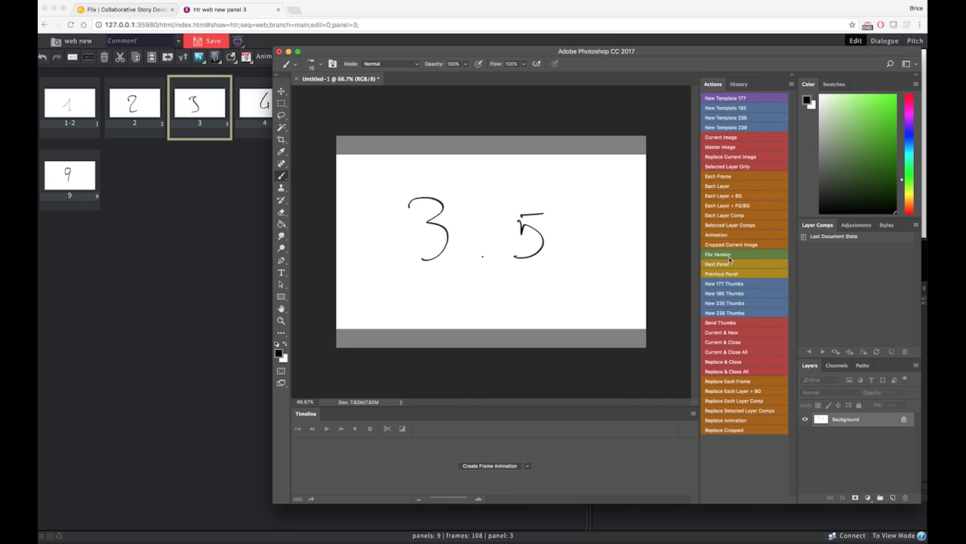
click(743, 139)
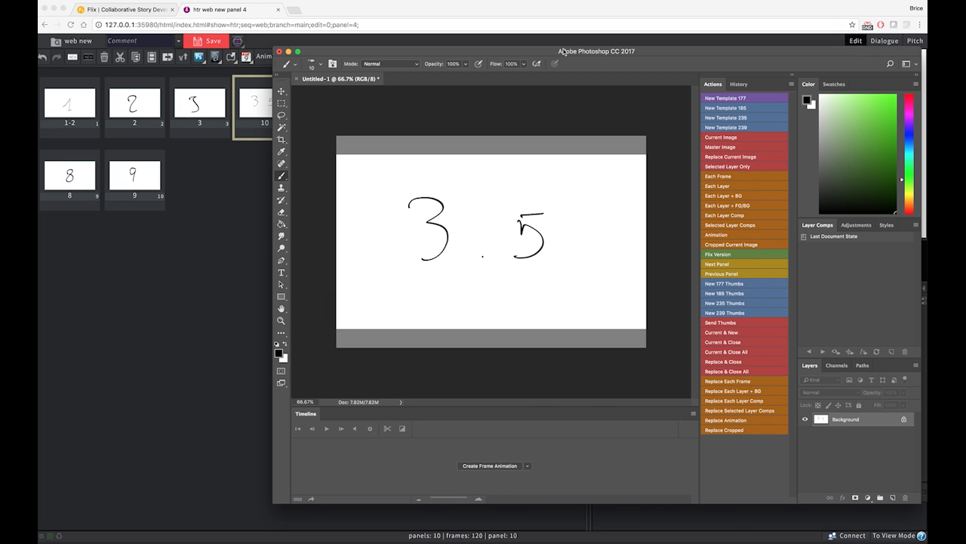
Close the 3.5 drawing without saving and open the recent file htrPhotoshopExample.psd
click(296, 79)
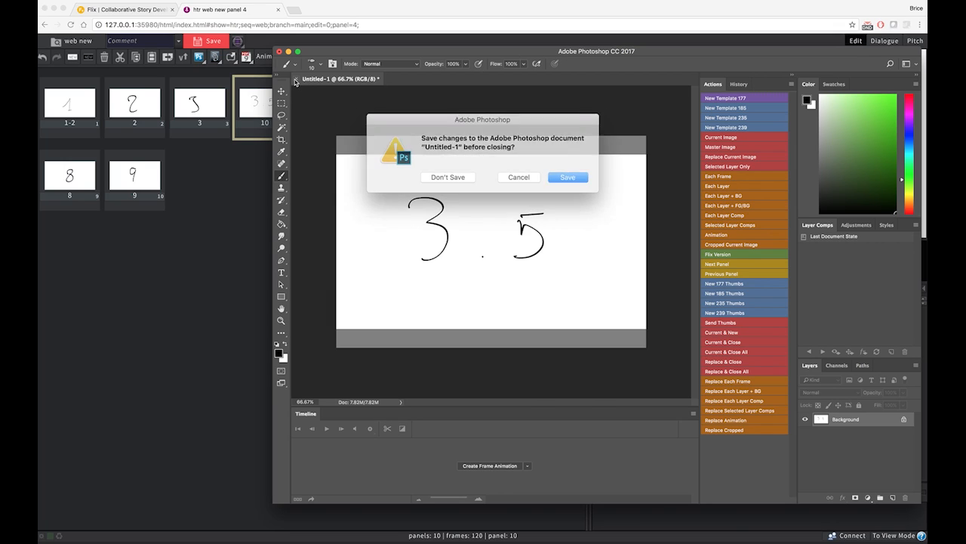
click(450, 176)
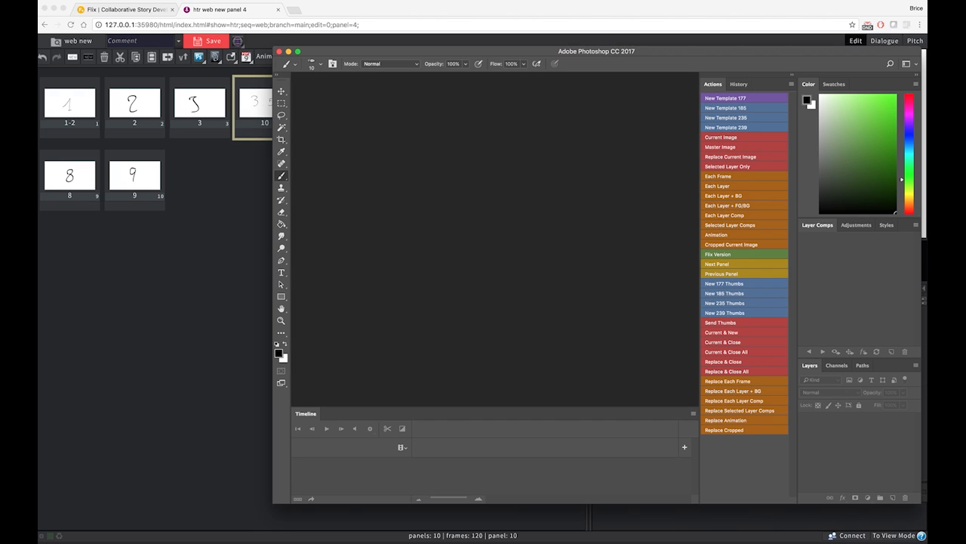
click(122, 1)
mouse_move(168, 41)
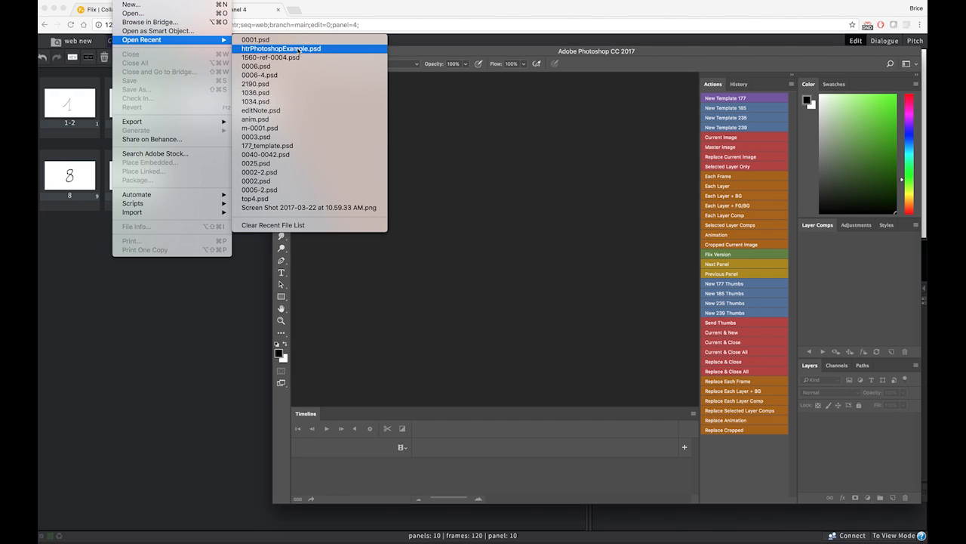
click(298, 51)
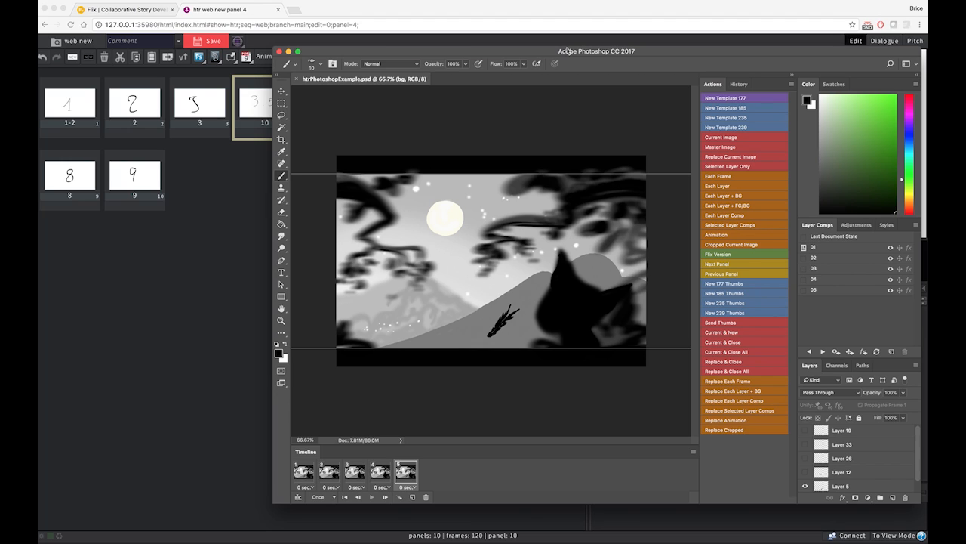
Switch to Flix and delete all panels of the sequence
click(228, 185)
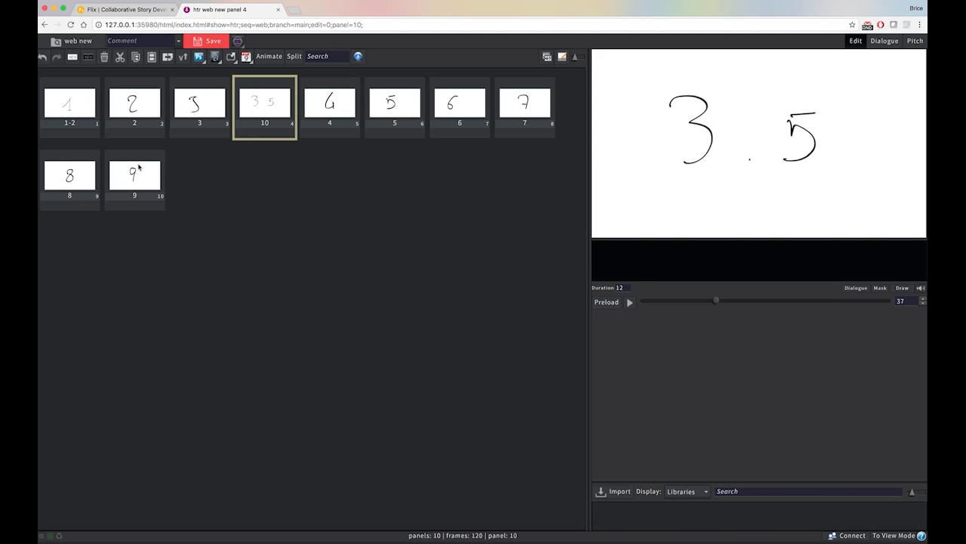
click(138, 172)
shift+click(73, 108)
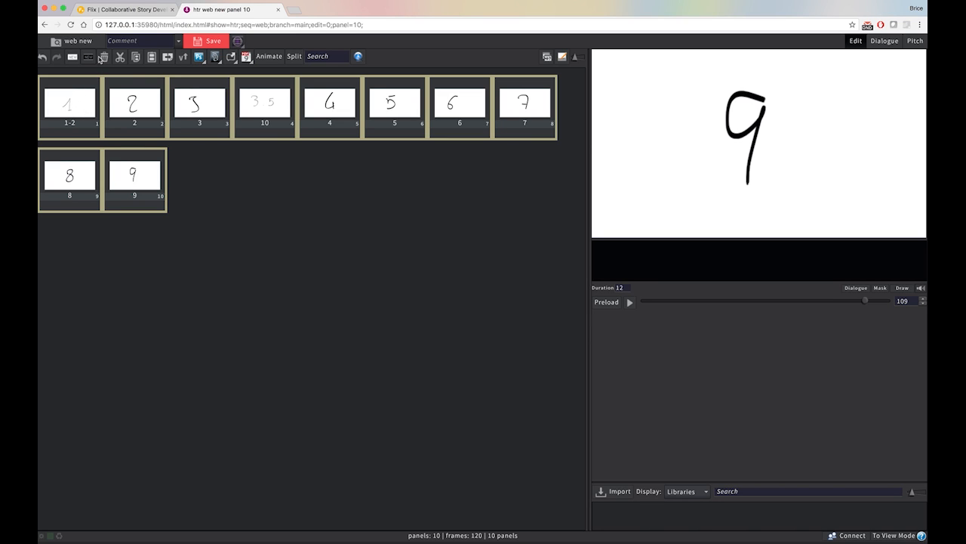
click(104, 58)
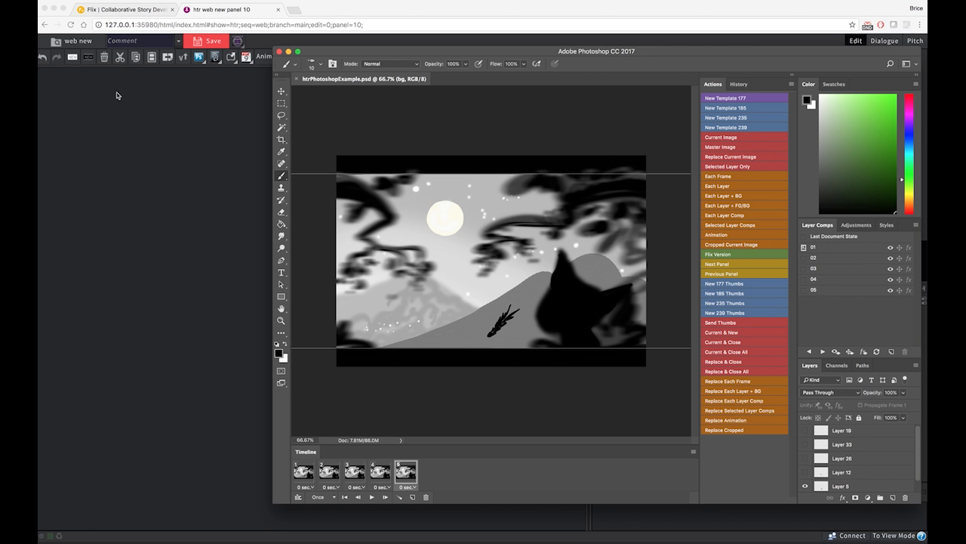
Preview layer comps 02 through 05 of htrPhotoshopExample.psd in Photoshop and return to layer comp 01
drag(590, 54, 582, 49)
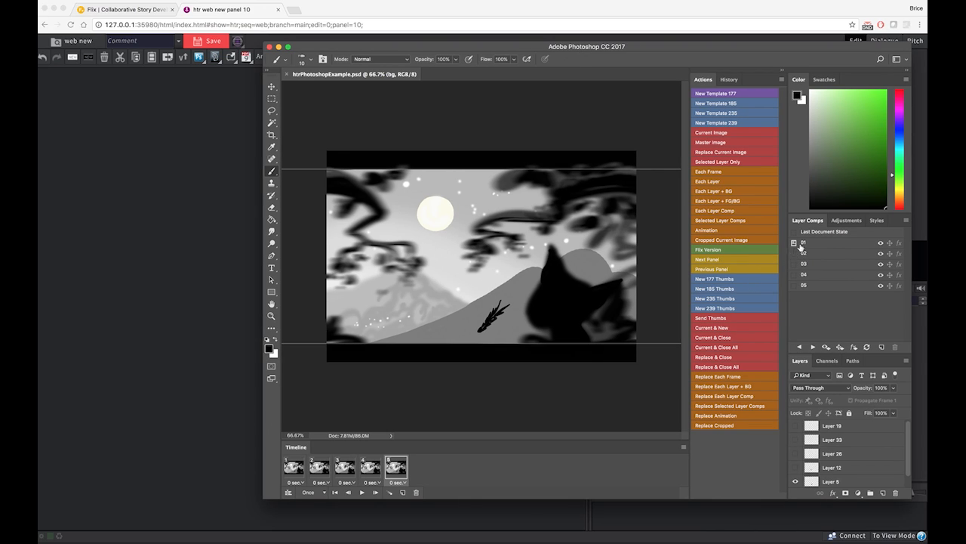
click(794, 253)
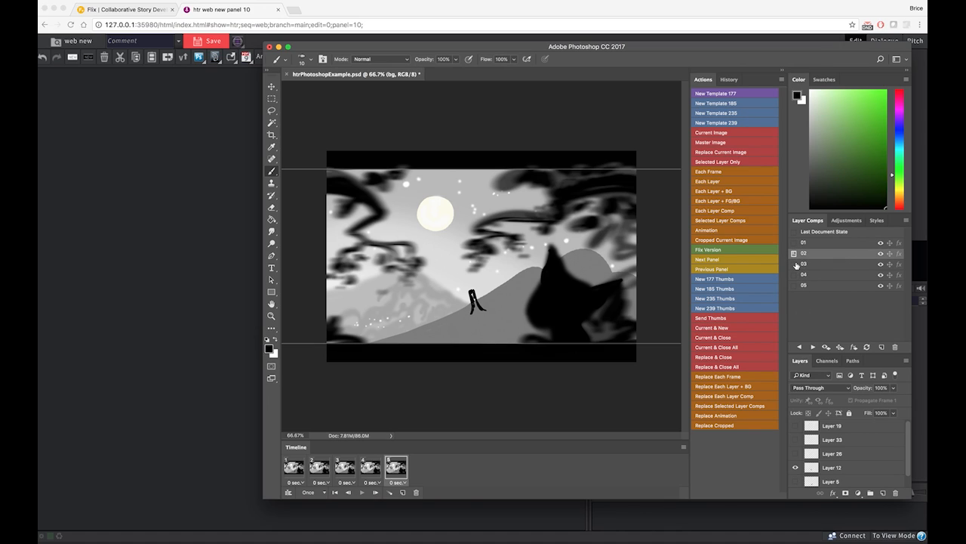
click(793, 264)
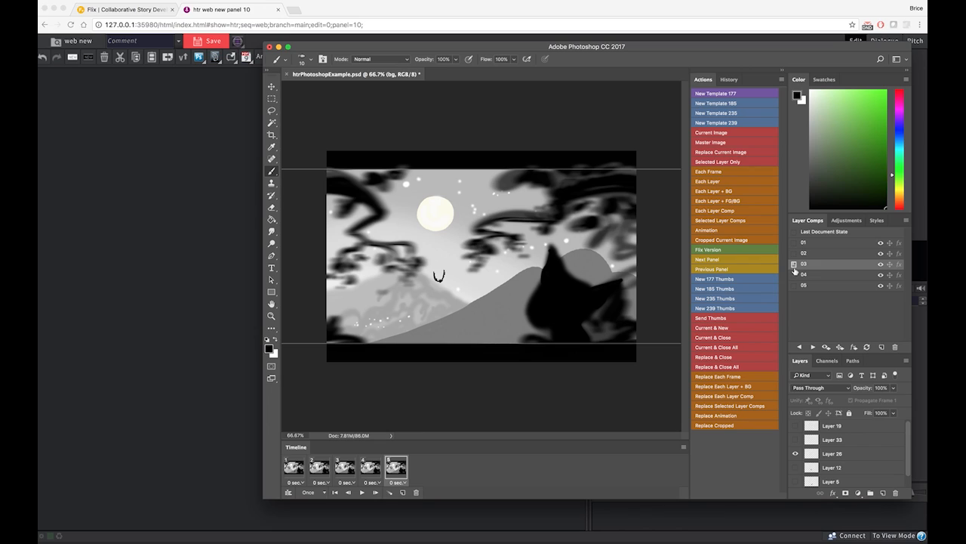
click(793, 275)
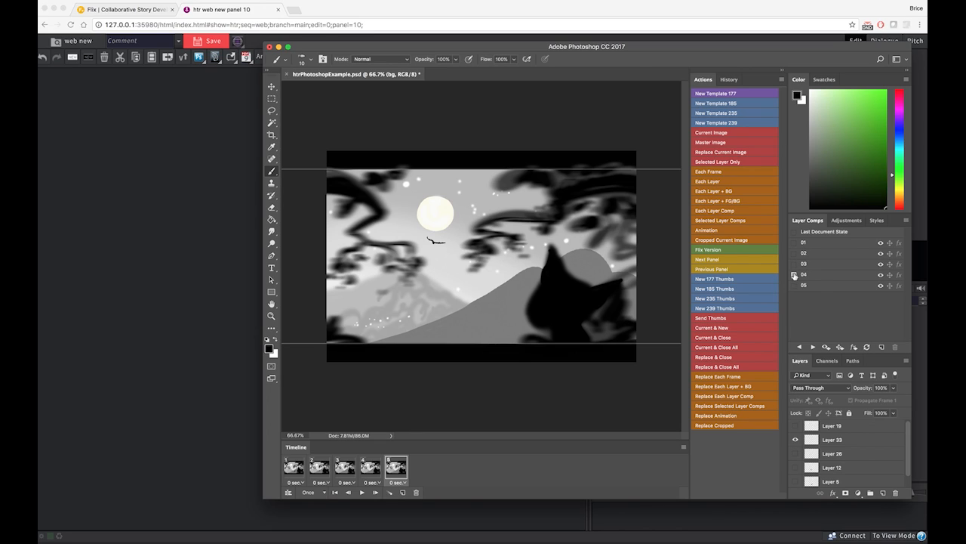
click(794, 285)
click(794, 243)
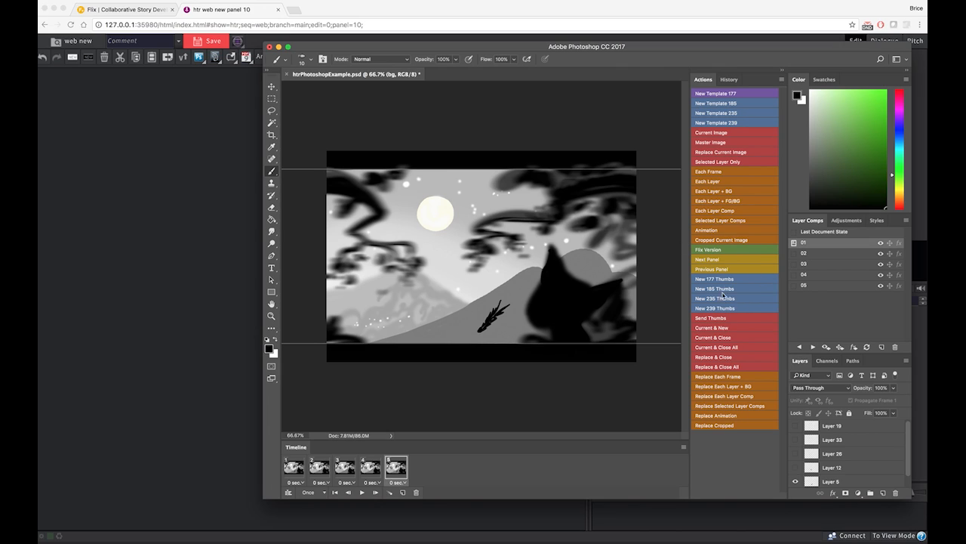
Send each layer comp to Flix as a separate panel and preview the first one, panel 11, there
click(738, 211)
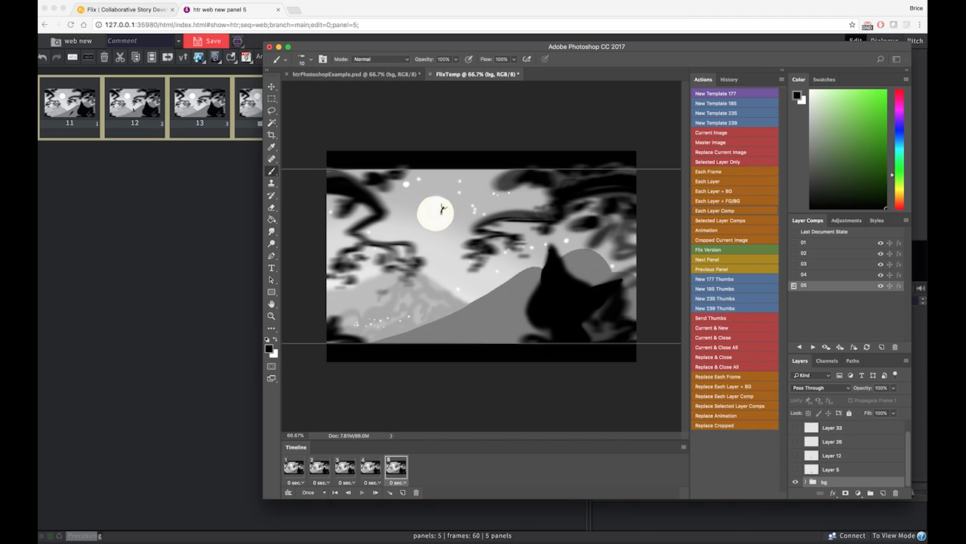
click(82, 103)
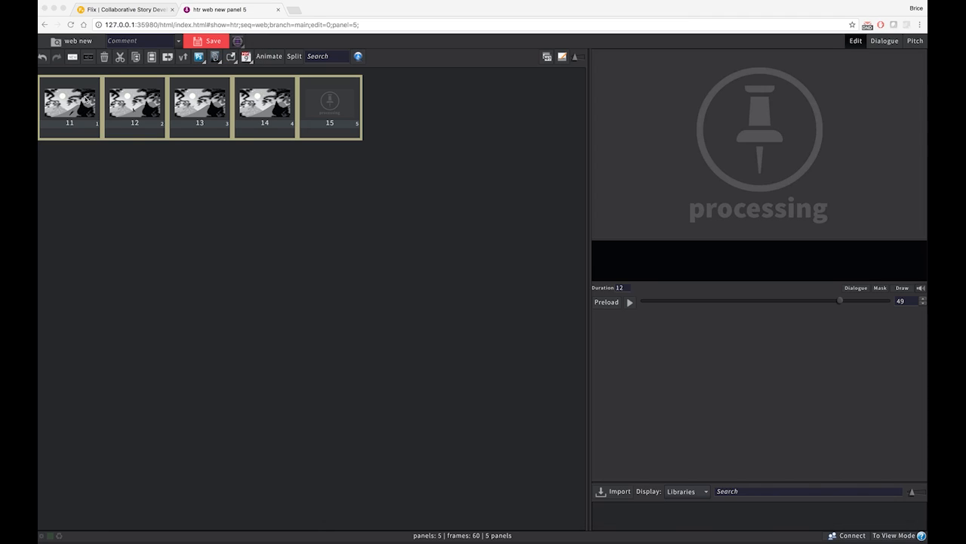
click(84, 102)
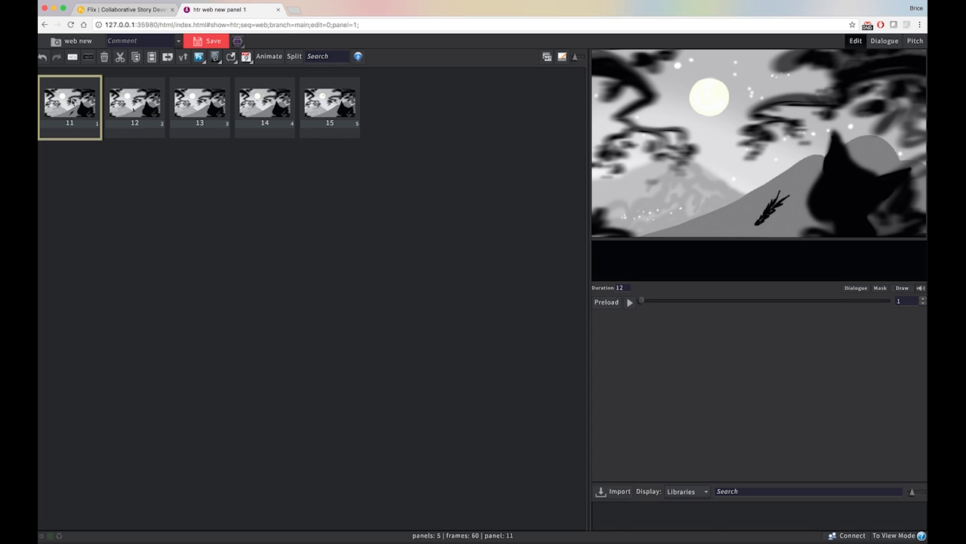
Send the Photoshop document to Flix as a master image and dismiss the info message
key(super+Tab)
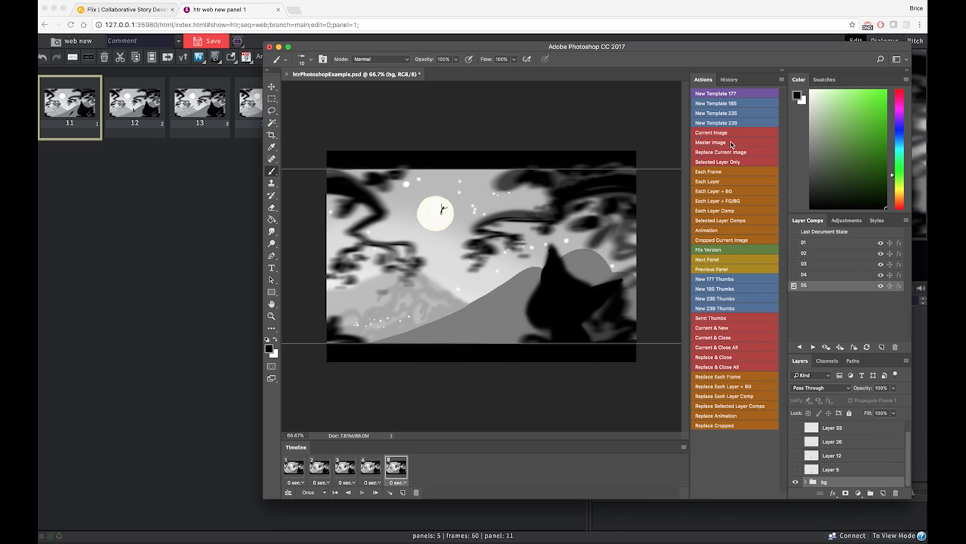
click(730, 142)
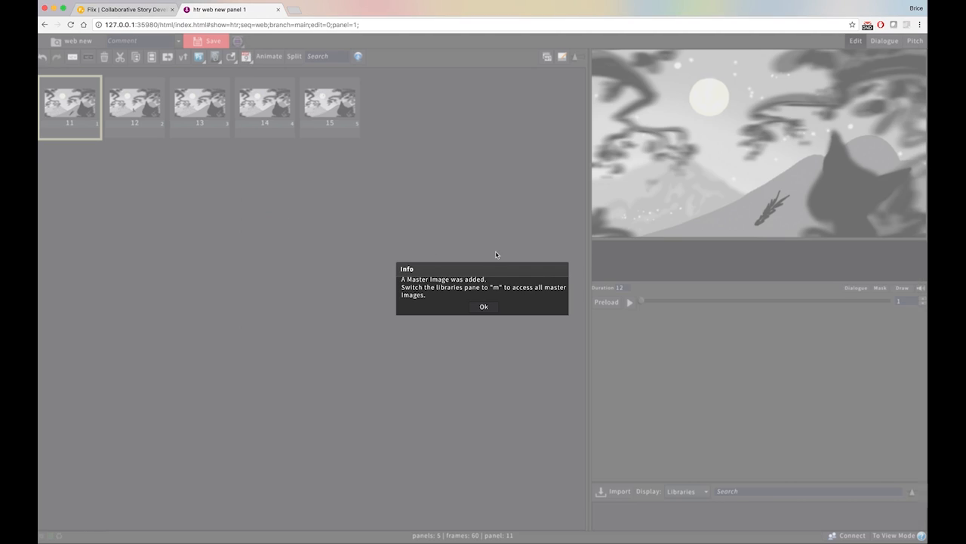
click(483, 307)
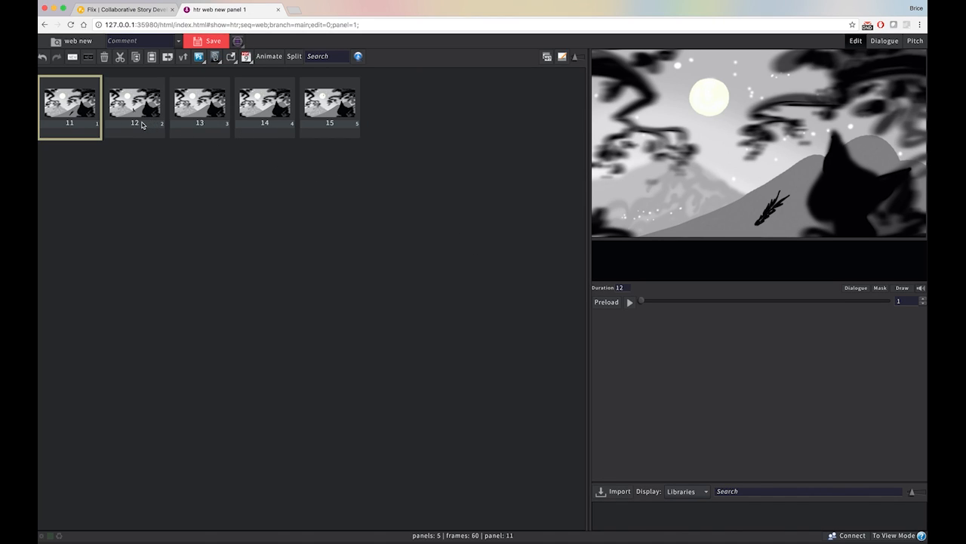
Open panel 11's related master image in Photoshop and preview its layer comps 01 through 04, ending on comp 01
click(69, 123)
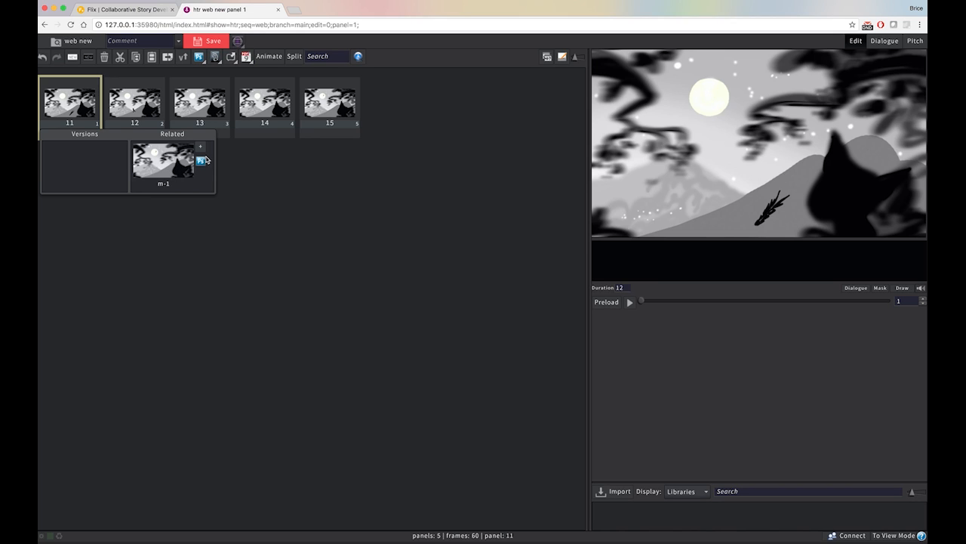
click(201, 162)
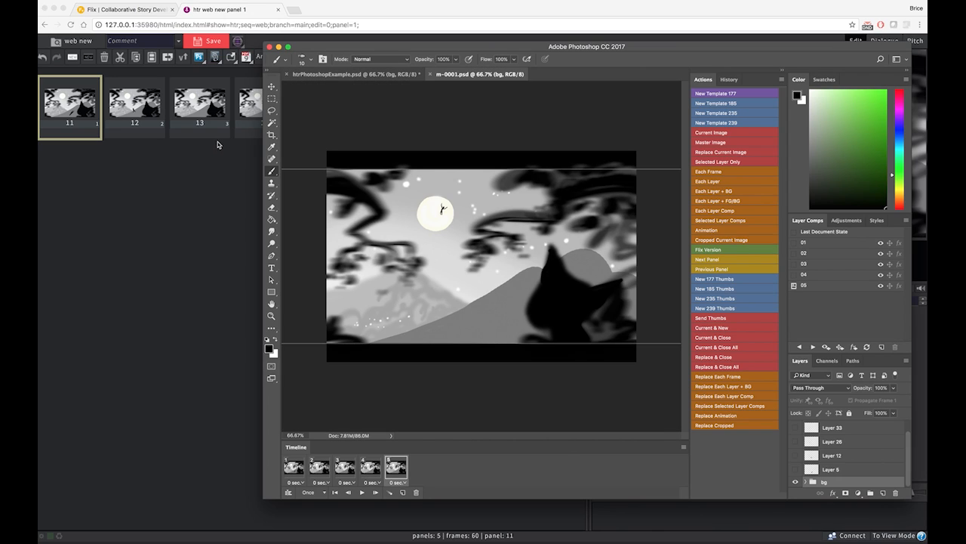
click(794, 242)
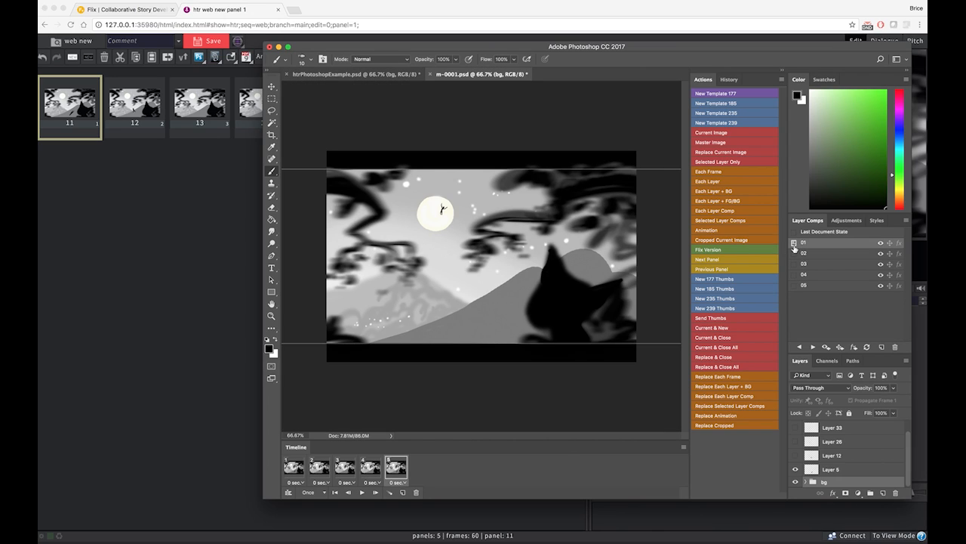
click(794, 253)
click(794, 264)
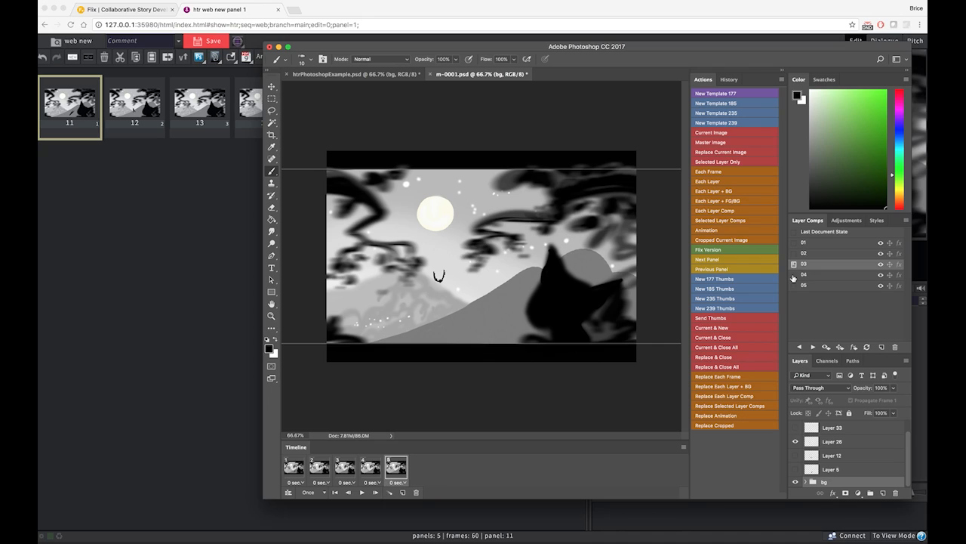
click(794, 274)
click(794, 242)
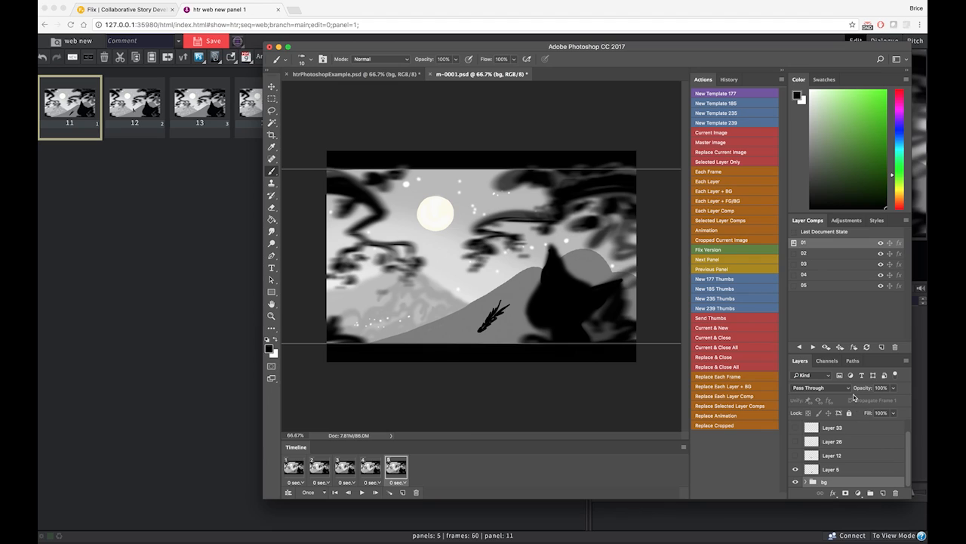
Enlarge the layer list, expand the bg group and make Layer 31 visible
click(842, 348)
drag(868, 355, 865, 312)
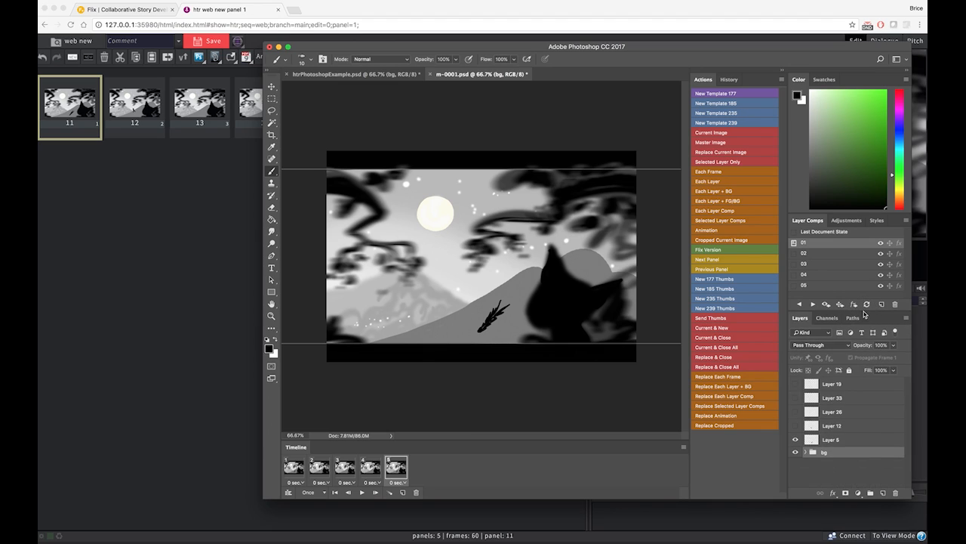
click(808, 452)
scroll(837, 460, down, 2)
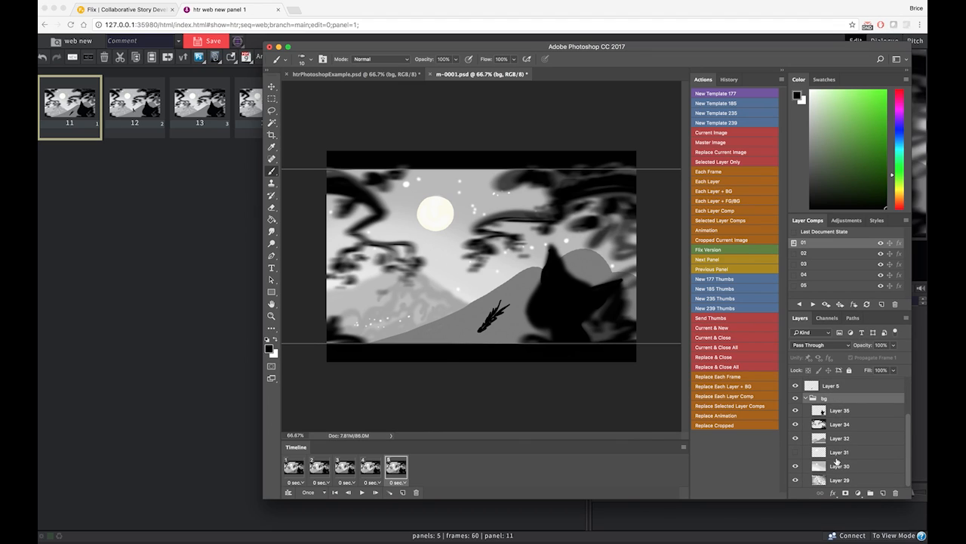
click(798, 454)
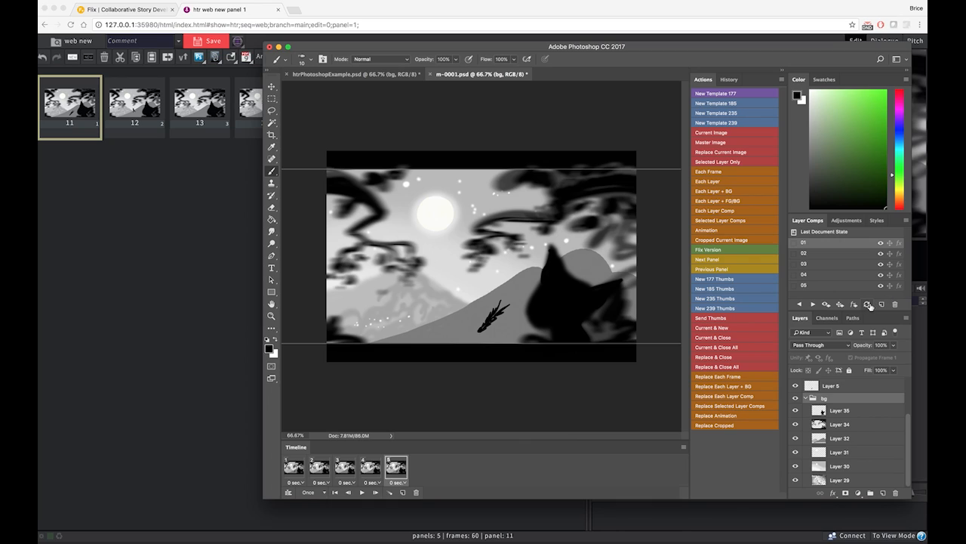
Update layer comp 01 with the current layer visibility, and do the same for layer comps 02 through 05
click(868, 304)
click(802, 255)
shift+click(813, 285)
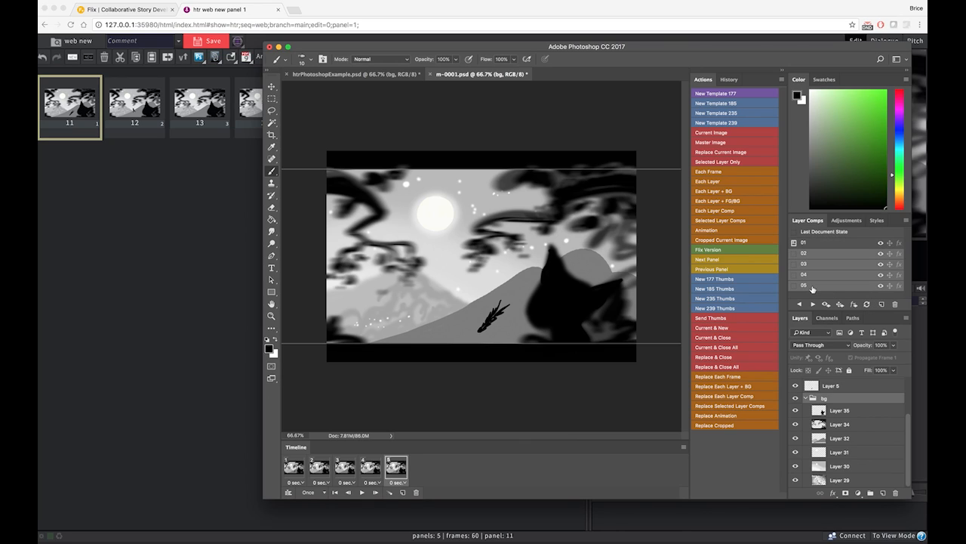
click(866, 304)
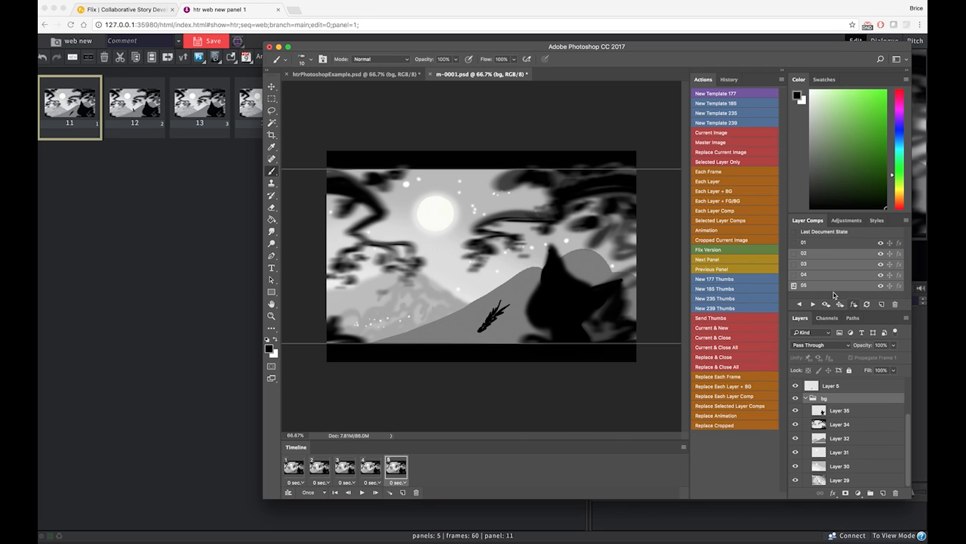
Check the updated layer comps 01 through 04 one after another and go back to comp 01
click(793, 243)
click(794, 253)
click(793, 263)
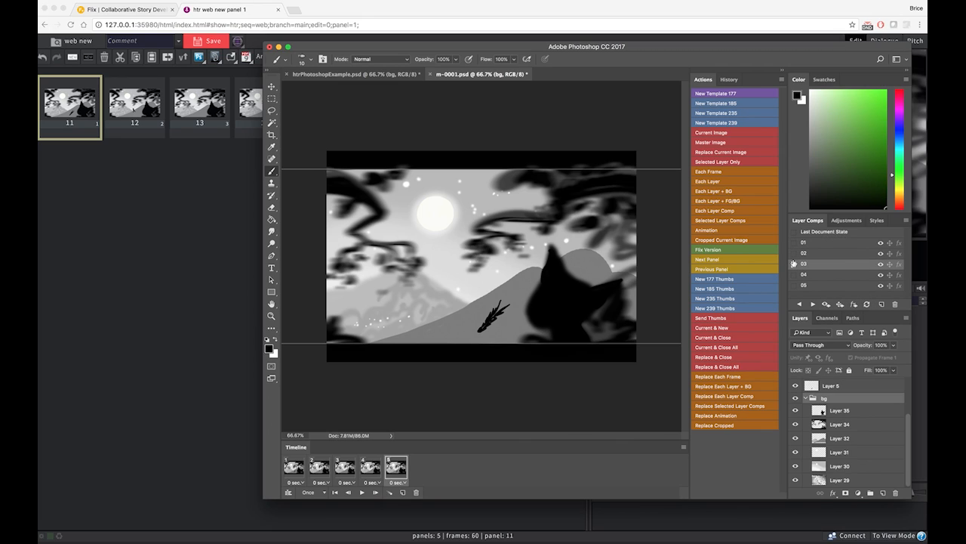
click(794, 274)
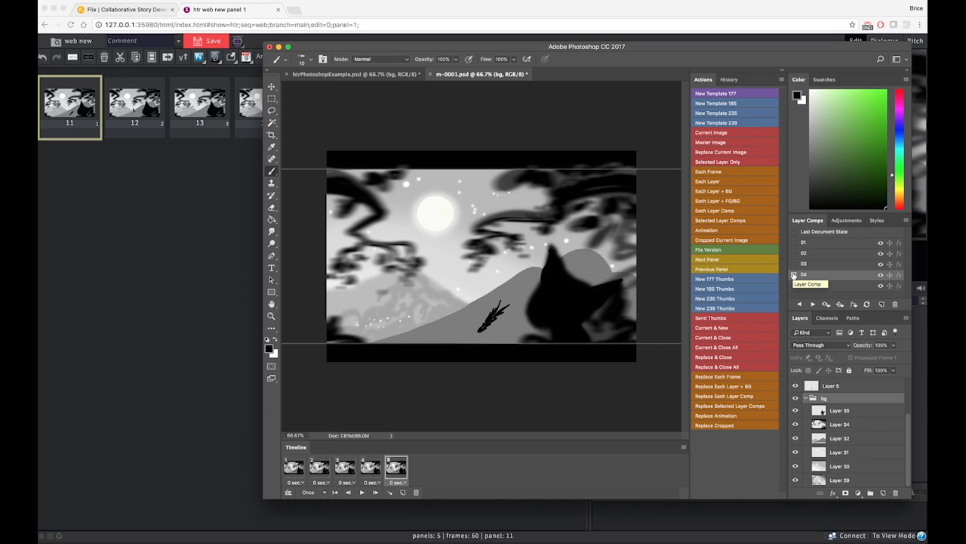
click(794, 242)
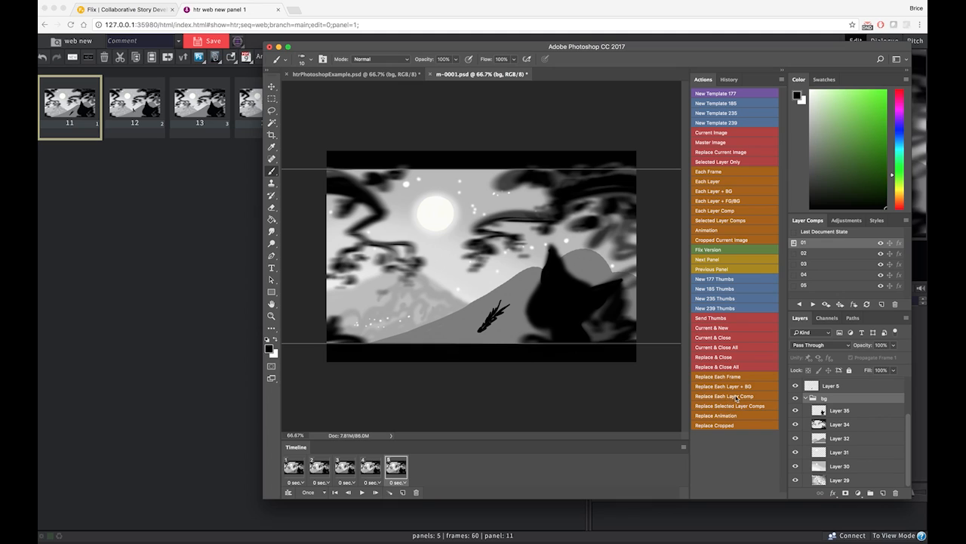
Replace each layer comp's panel in Flix with its updated version and step through the replaced panels there
click(759, 396)
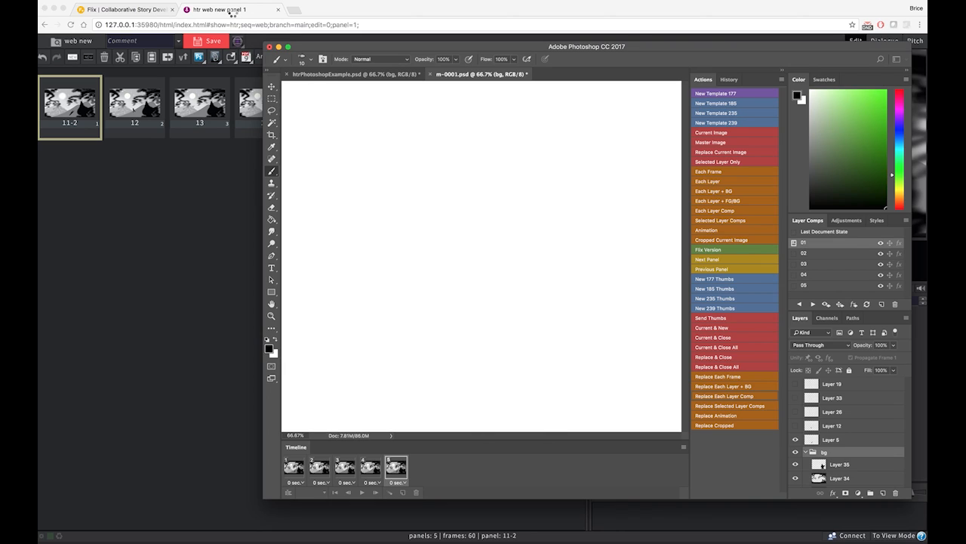
click(233, 15)
key(Right)
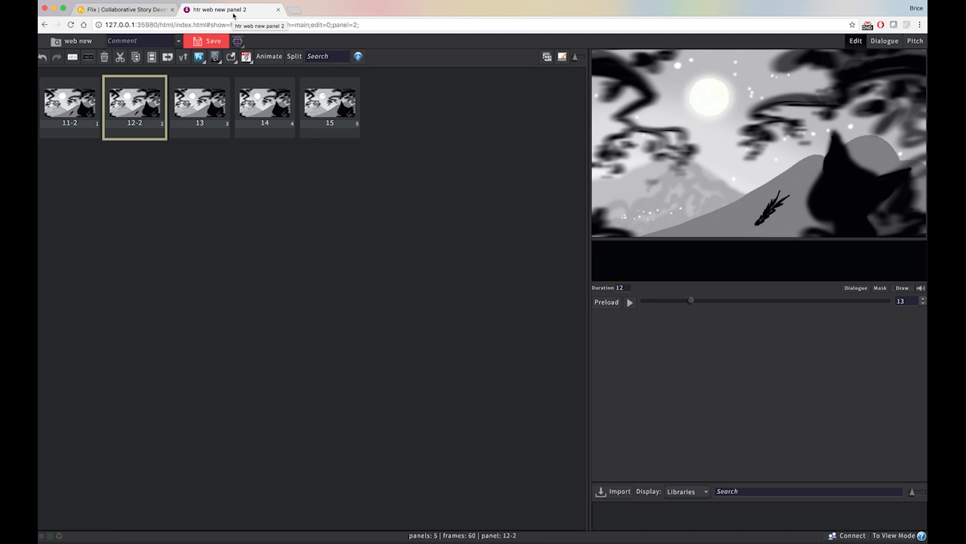
key(Right)
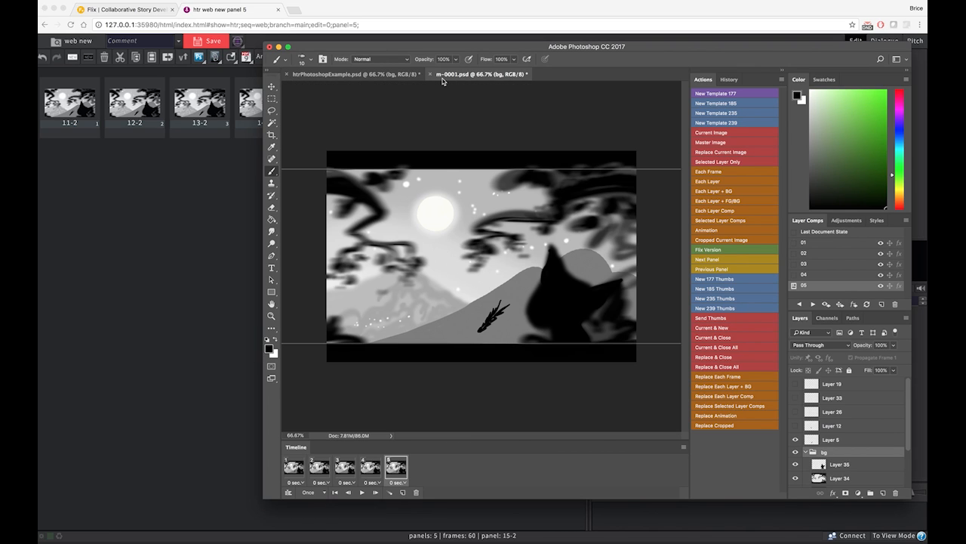
Close m-0001.psd in Photoshop without saving and shift the application window slightly
click(431, 74)
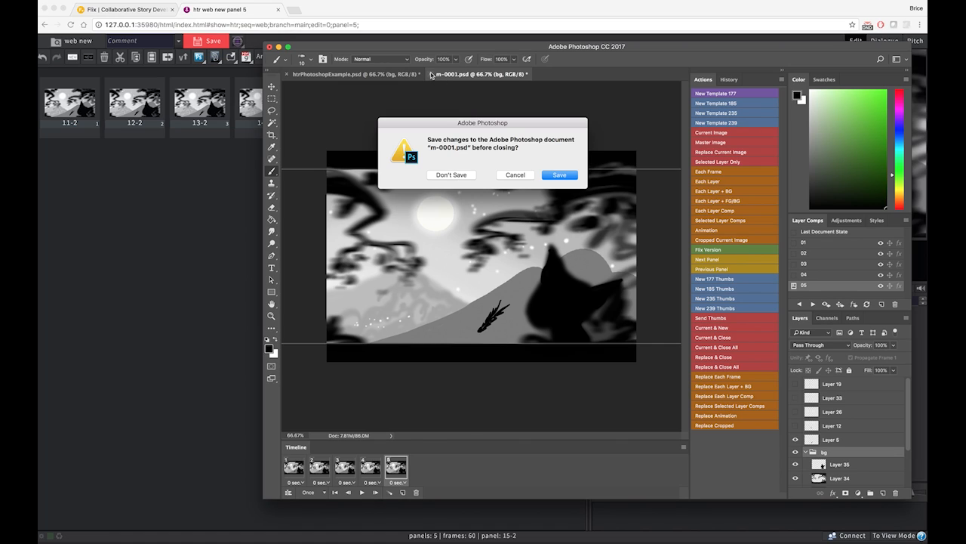
click(452, 174)
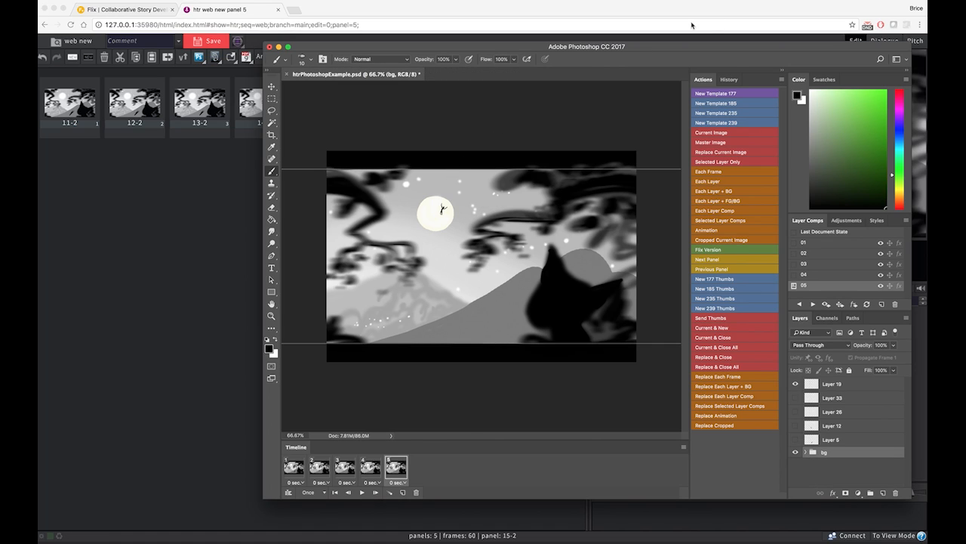
drag(666, 46, 651, 45)
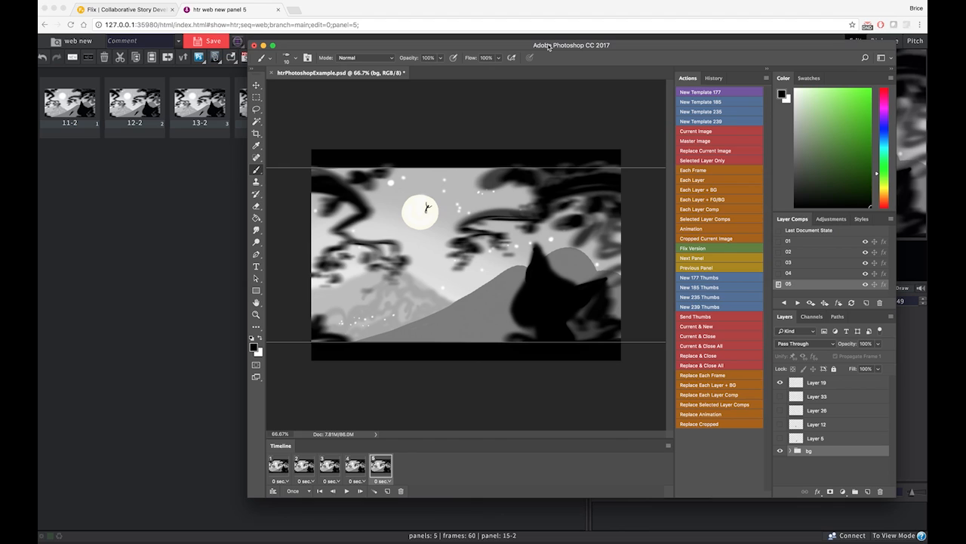
Marquee a large 1.77:1 fixed-ratio area over the upper part of htrPhotoshopExample.psd and send it to Flix as a cropped image
click(256, 98)
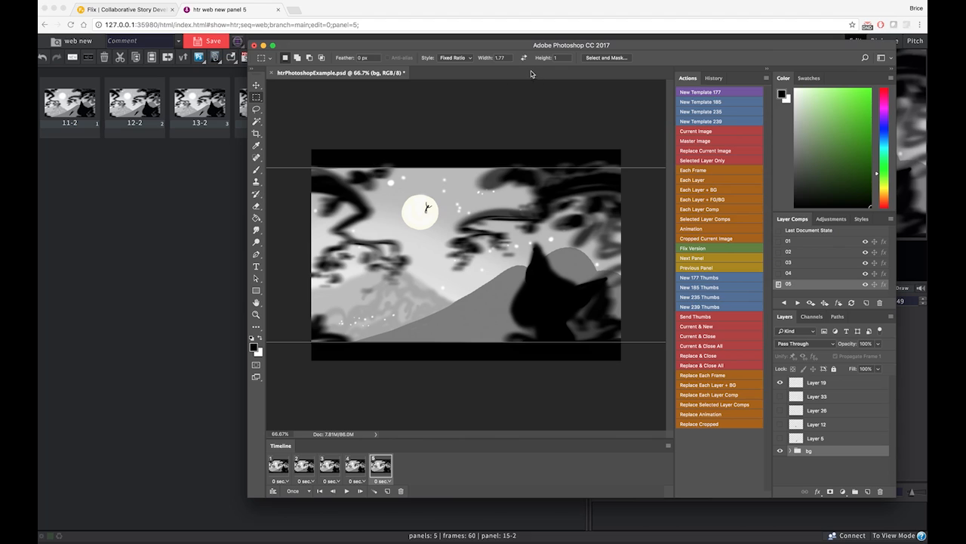
double_click(501, 58)
drag(317, 172, 644, 313)
click(740, 238)
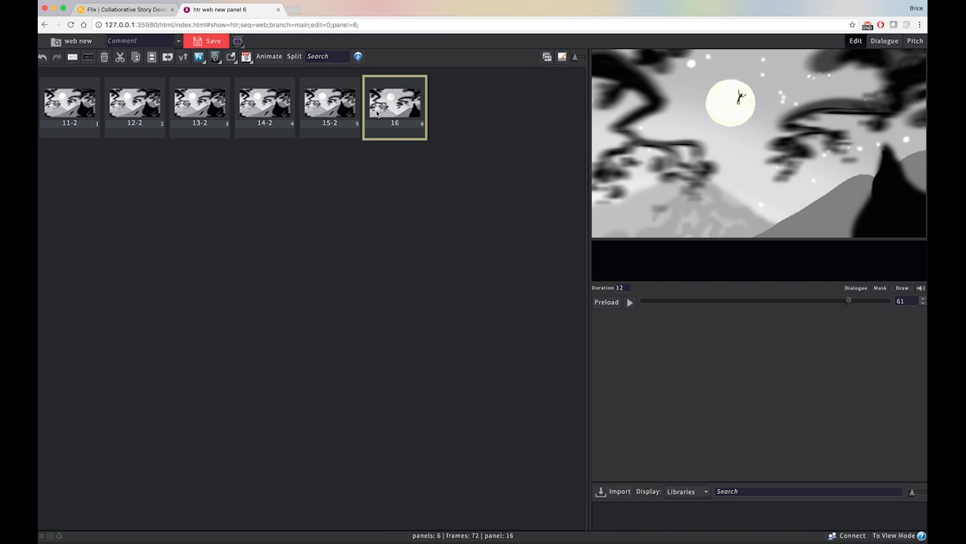
Return to Photoshop, marquee a smaller area centred on the moon, send it as a cropped image and switch to Flix
key(super+Tab)
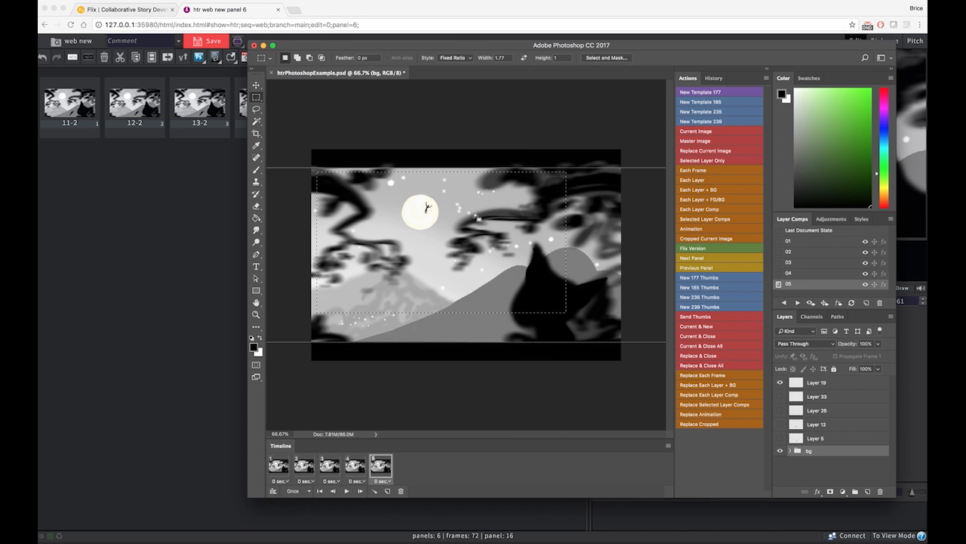
drag(361, 175, 501, 262)
drag(451, 232, 445, 235)
click(720, 242)
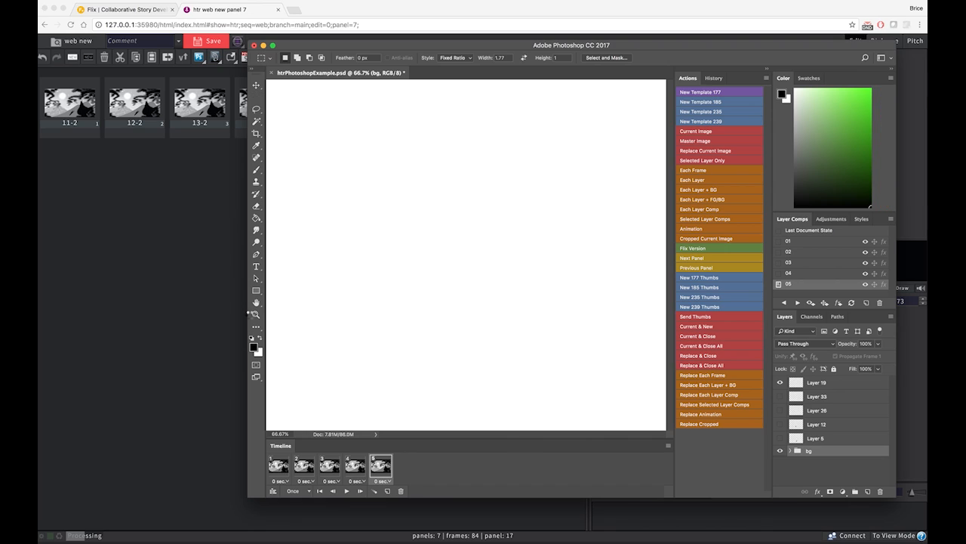
click(168, 328)
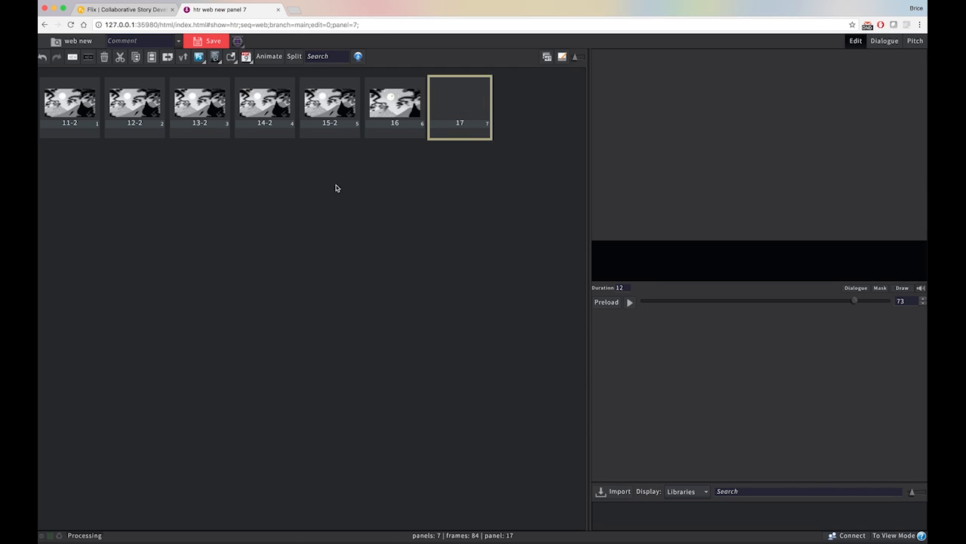
Review panels 15-2, 16 and 17 in Flix to compare the cropped shots, and go back to the first panel
click(341, 107)
key(Right)
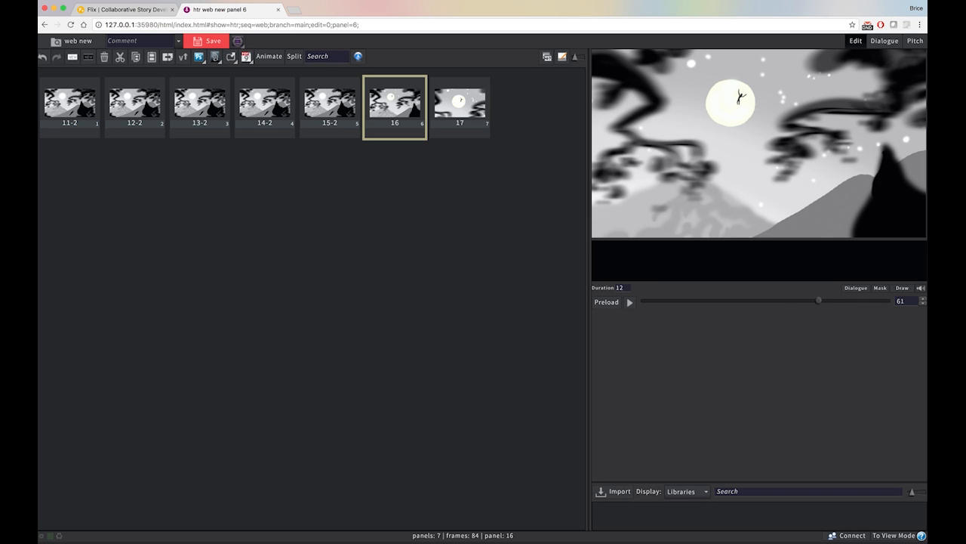
key(Right)
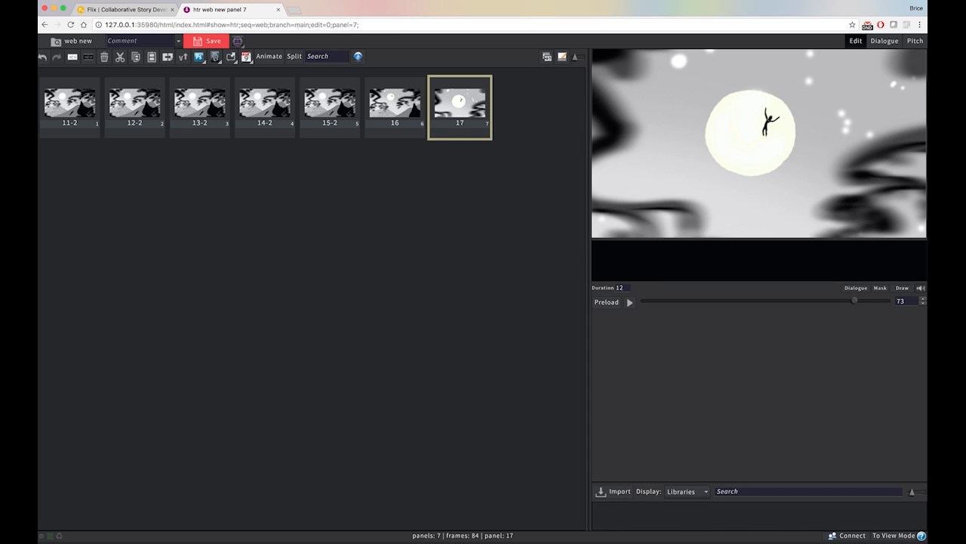
click(68, 101)
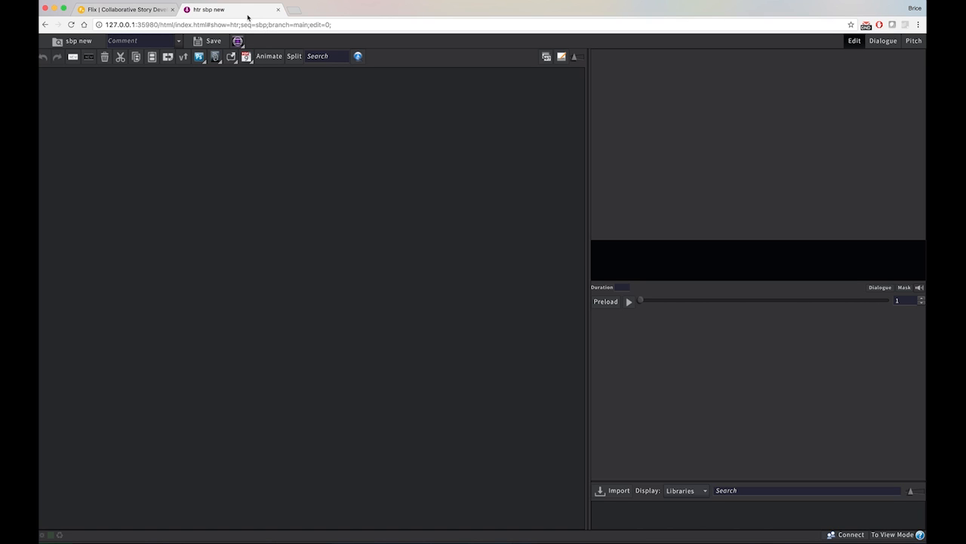
Switch to Storyboard Pro and scrub through the scrooge2 timeline to preview scenes 01 and 02
key(super+Tab)
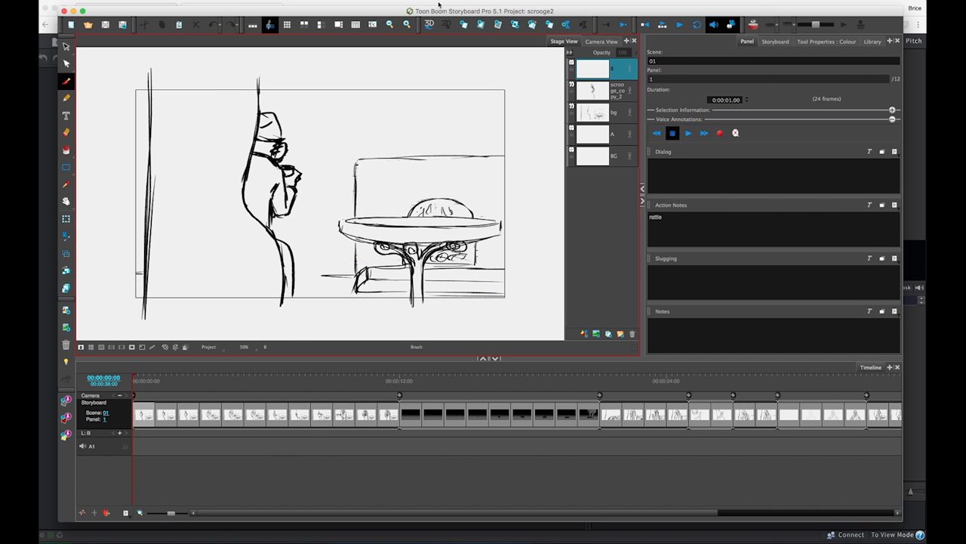
drag(143, 383, 416, 381)
click(415, 376)
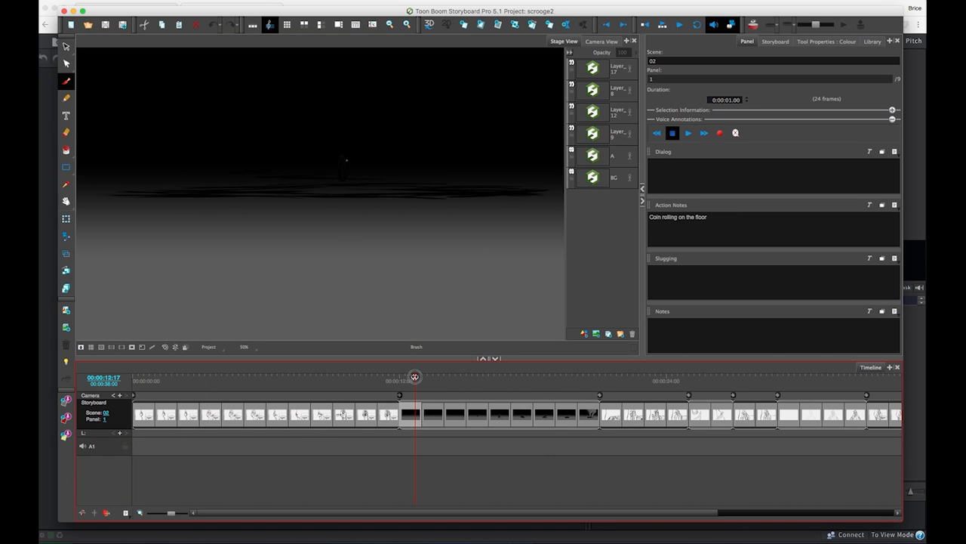
click(236, 380)
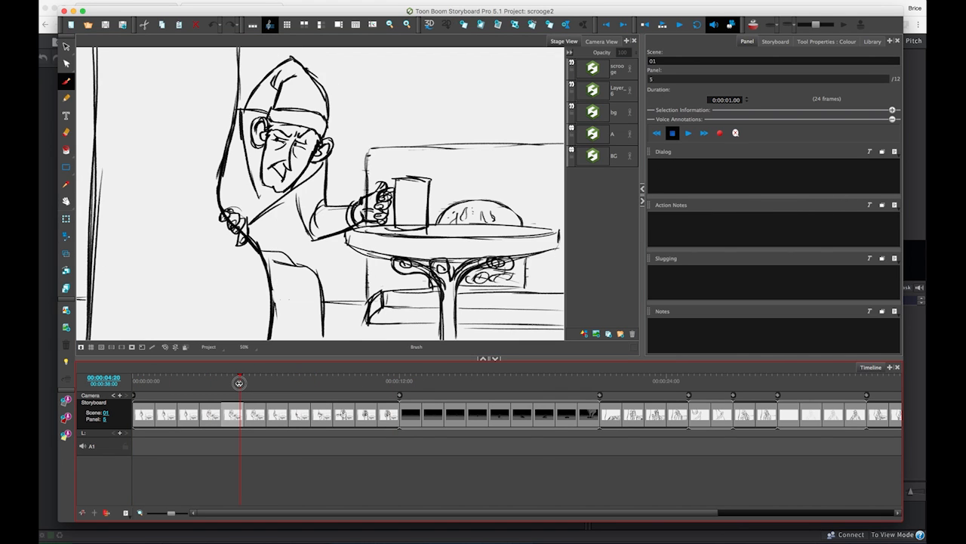
click(145, 379)
drag(145, 379, 425, 375)
mouse_move(537, 369)
mouse_down()
mouse_move(592, 369)
mouse_move(237, 408)
mouse_move(144, 400)
mouse_up()
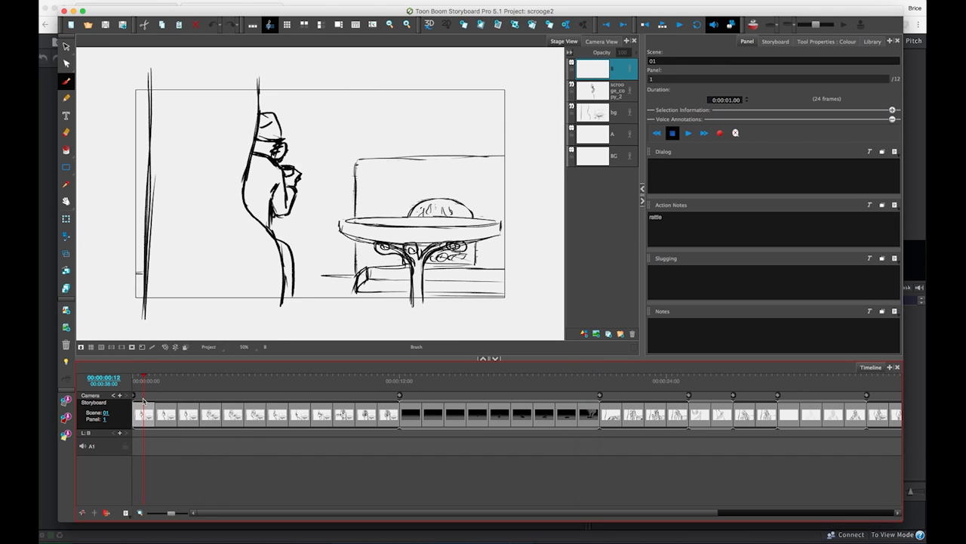
Examine the action notes of scene 01's first and second panels
mouse_move(148, 387)
mouse_down()
mouse_move(155, 381)
mouse_move(143, 381)
mouse_up()
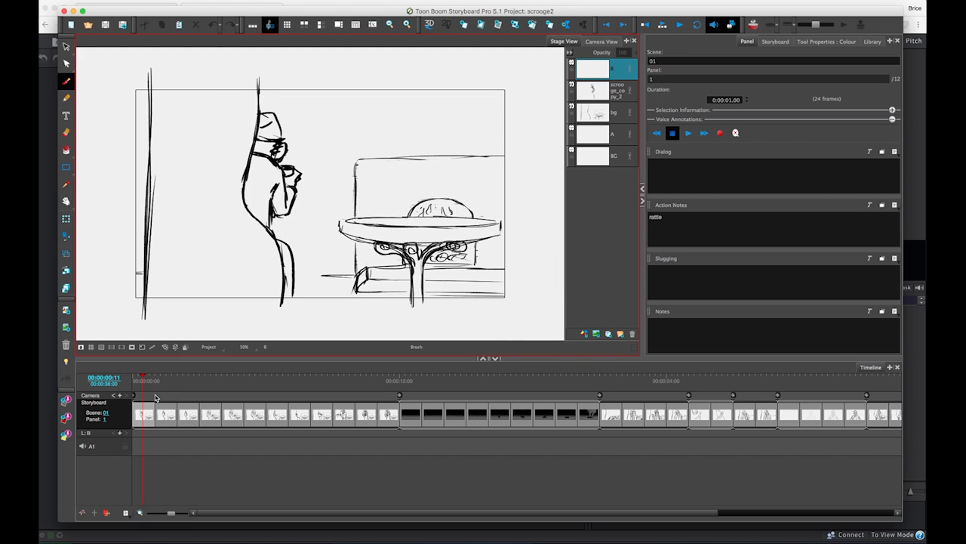
mouse_move(153, 377)
mouse_down()
mouse_move(164, 375)
mouse_move(144, 375)
mouse_up()
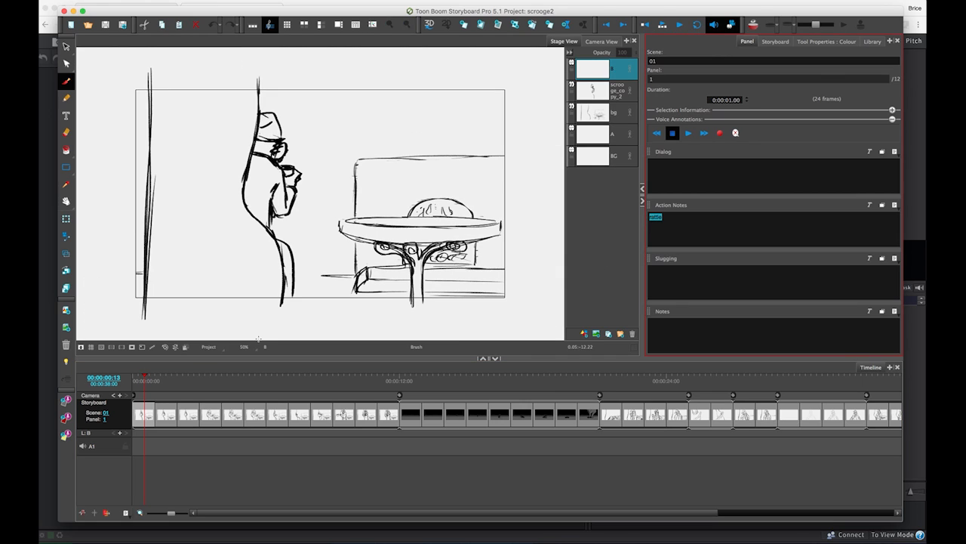
drag(164, 378, 175, 378)
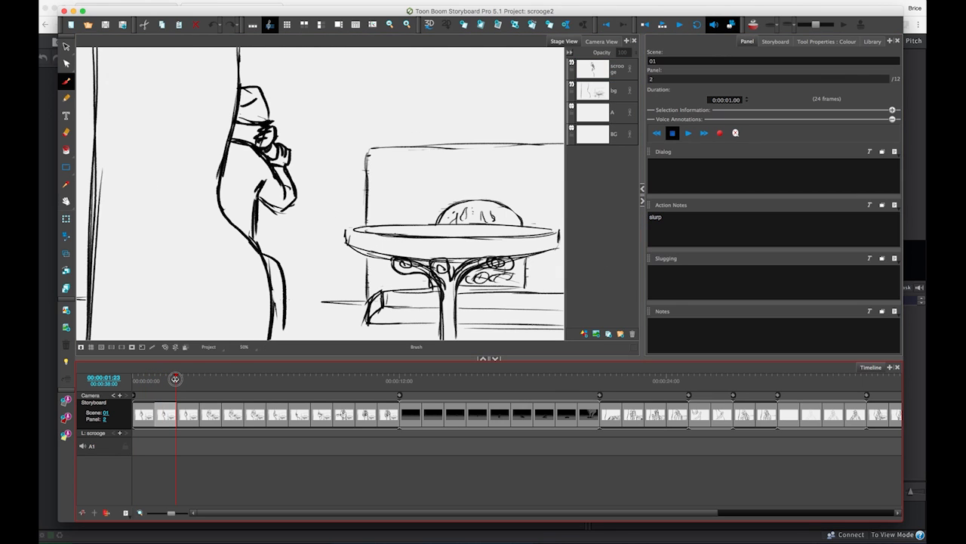
Move the playhead back to the timeline's start and export all panels of the scrooge2 project to Flix
drag(175, 378, 128, 387)
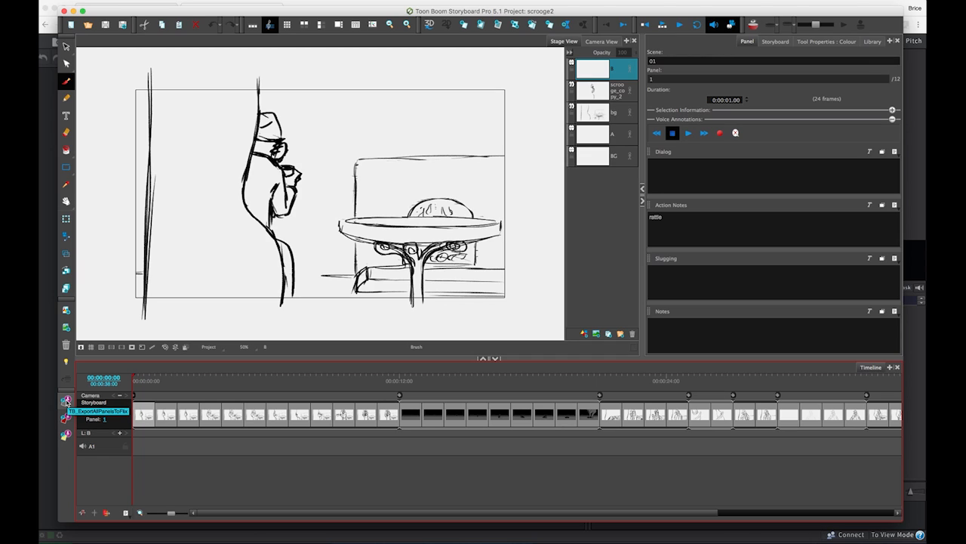
click(66, 401)
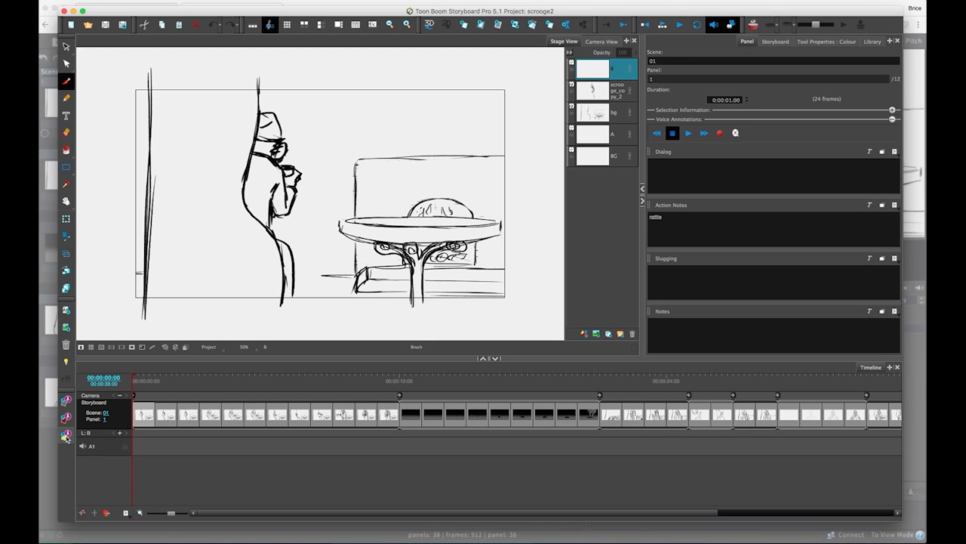
Run the export of the scrooge2 panels to Flix and acknowledge the completed import there
click(67, 438)
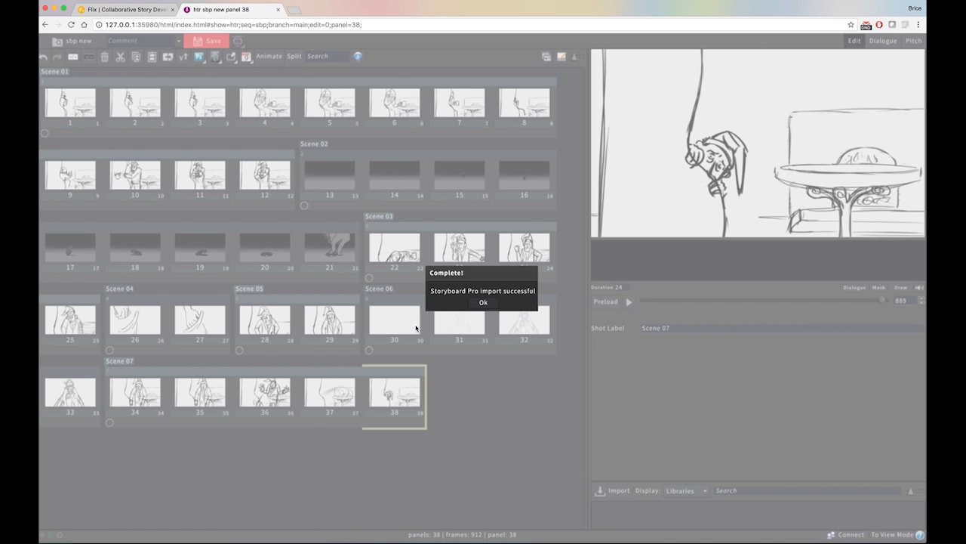
click(484, 303)
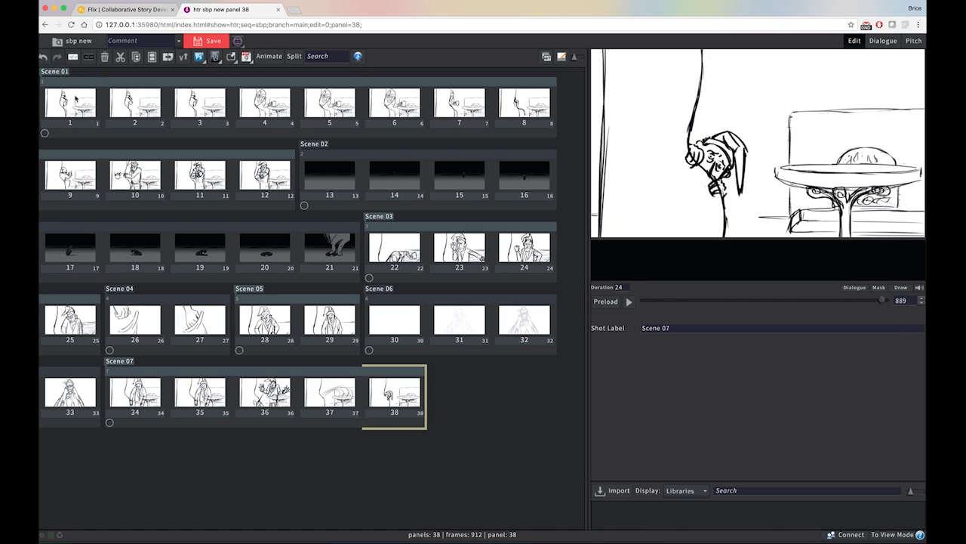
Examine the imported Scene 01 in Flix, checking its shot grouping, its scene marker and the first panel
click(75, 98)
click(103, 83)
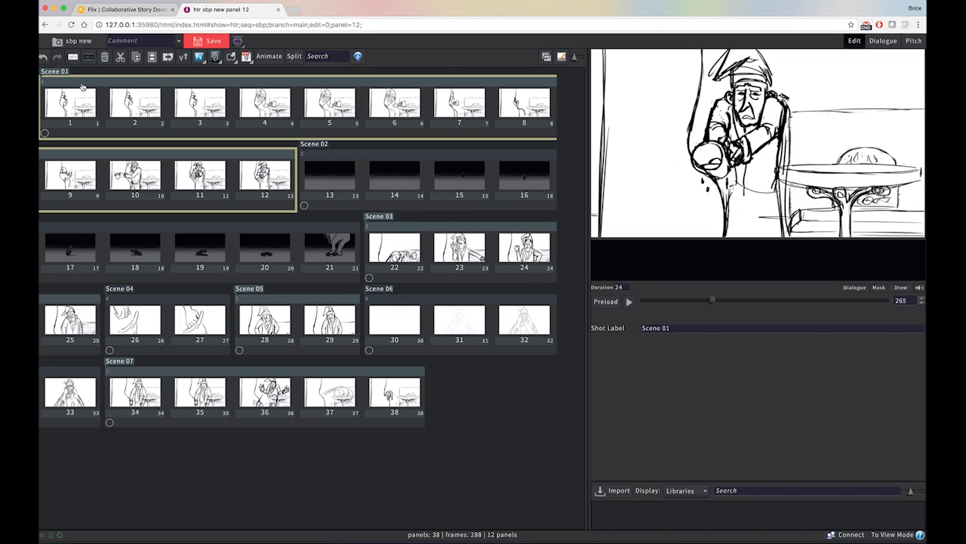
click(63, 72)
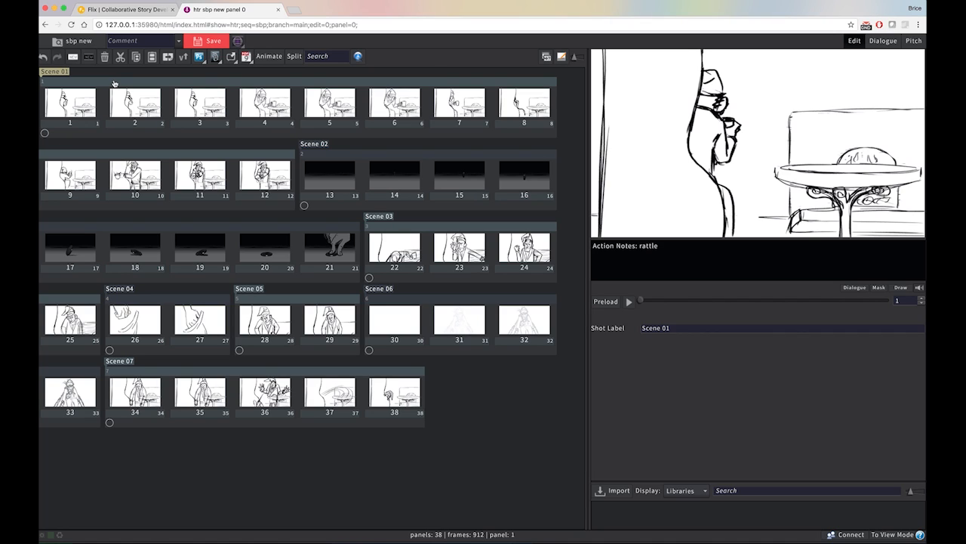
click(114, 83)
click(81, 102)
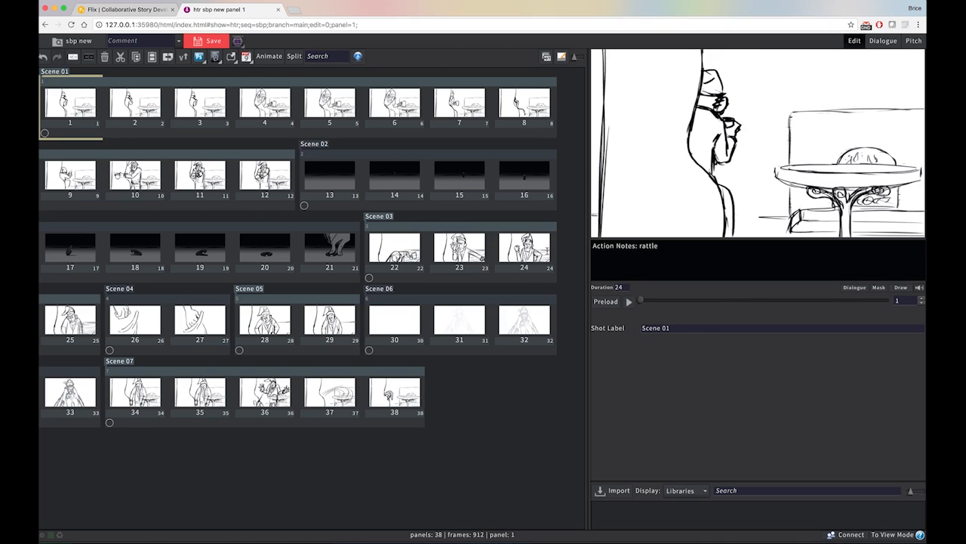
Step through Scene 01's imported panels from panel 3 onward to review the drawings
click(203, 93)
key(Right)
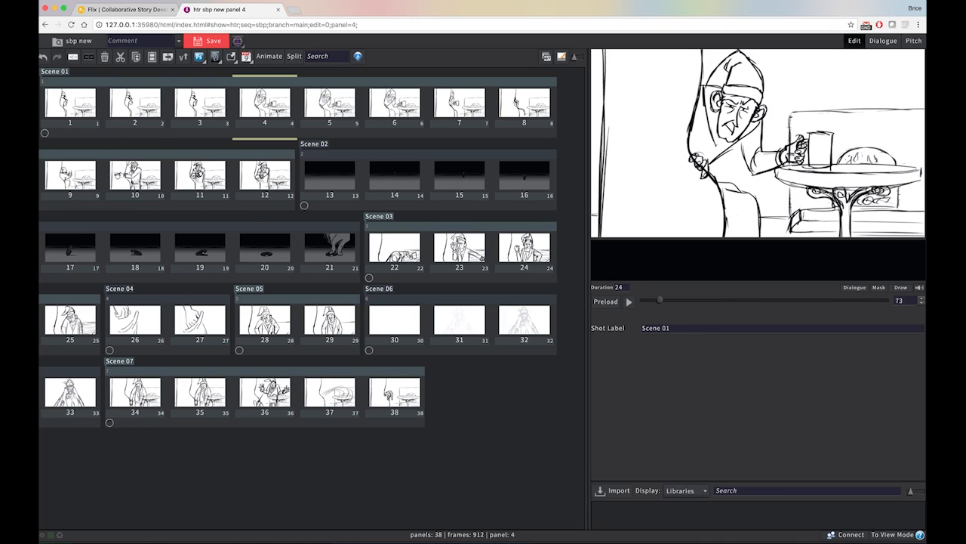
key(Right)
key(Right)
key(Right)
key(Left)
Check the duration and action notes carried over for panels 1 and 2
click(74, 108)
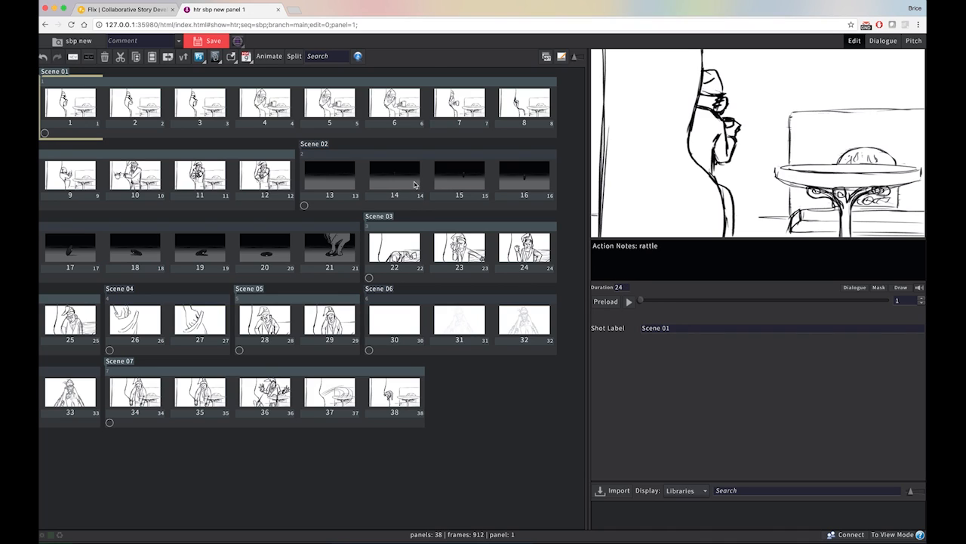
click(619, 287)
click(143, 106)
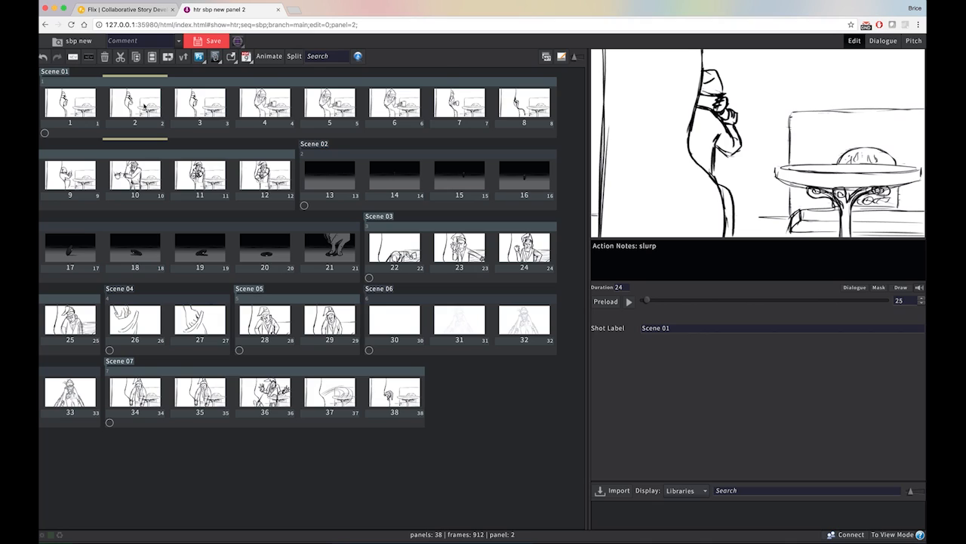
Open panel 1 in Photoshop, brush a small circle above the table and send the revised panel back to Flix
click(81, 109)
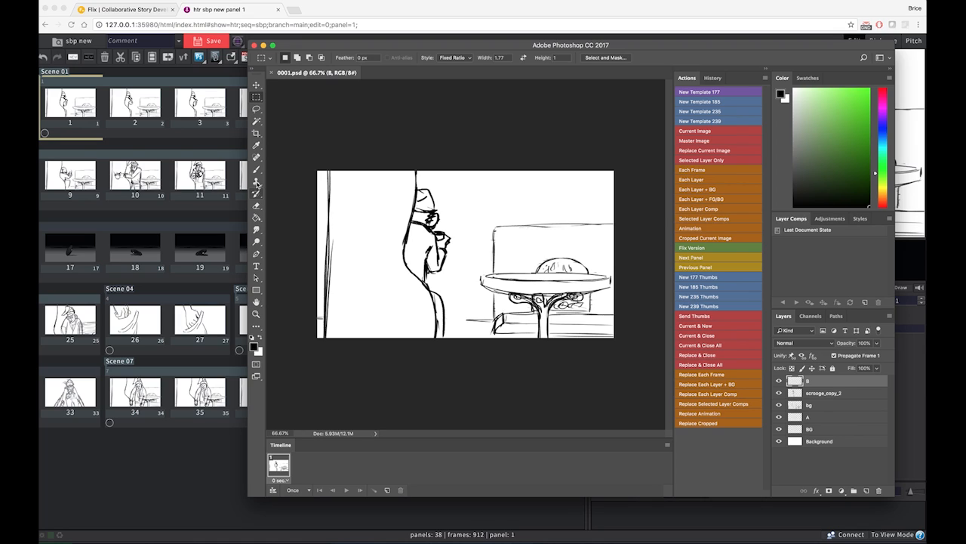
key(b)
mouse_move(503, 198)
mouse_down()
mouse_move(506, 222)
mouse_move(495, 201)
mouse_up()
key(super+s)
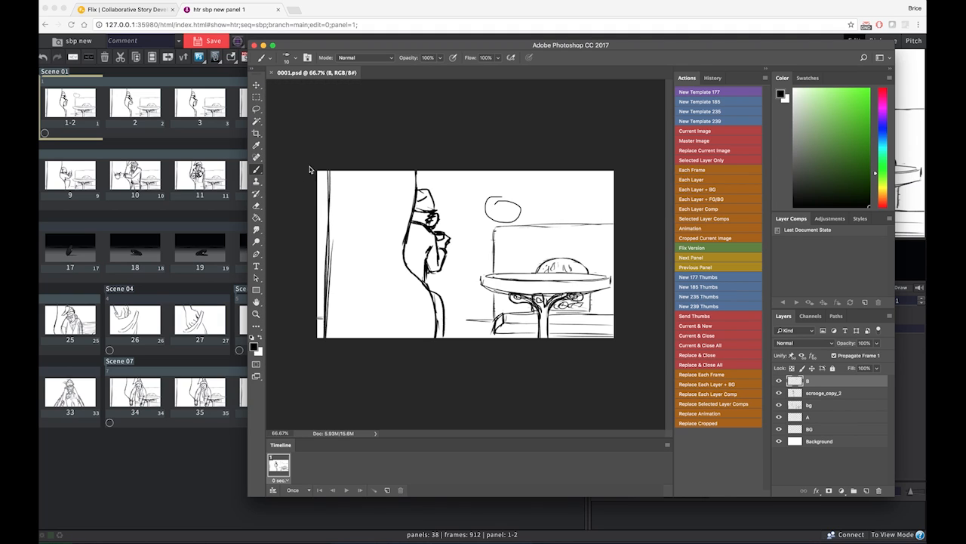
Return to Flix and save the sbp sequence with the revised first panel
click(133, 100)
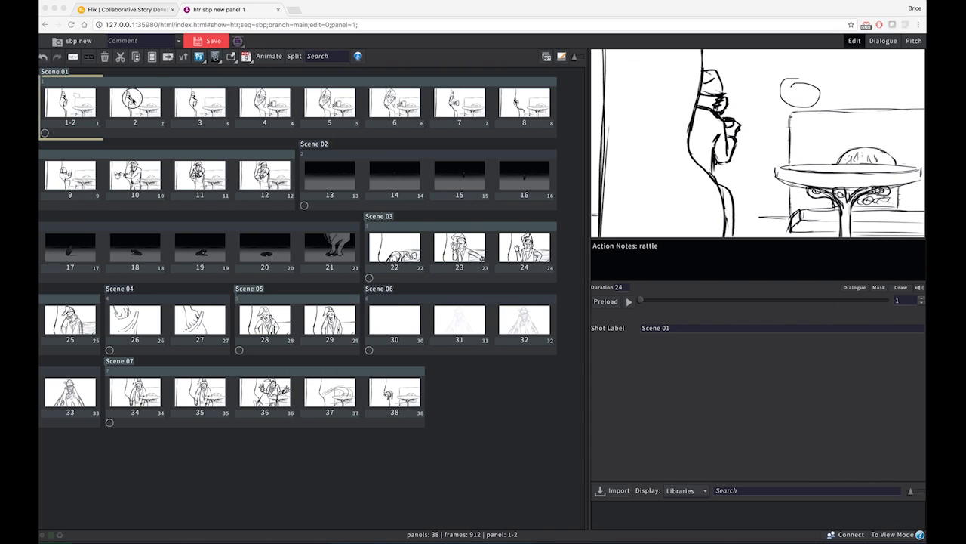
click(205, 43)
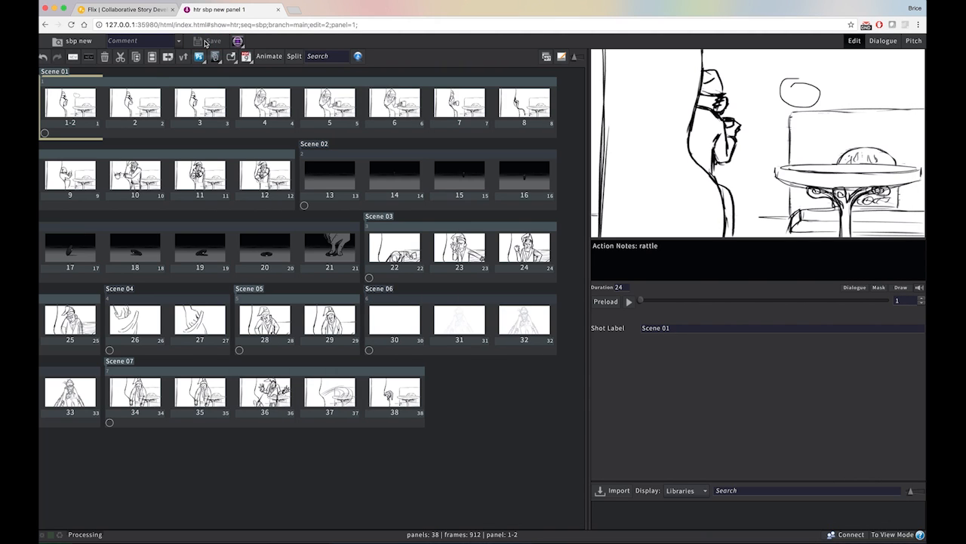
Open panel 2 of Scene 01 from Flix in Storyboard Pro
click(137, 104)
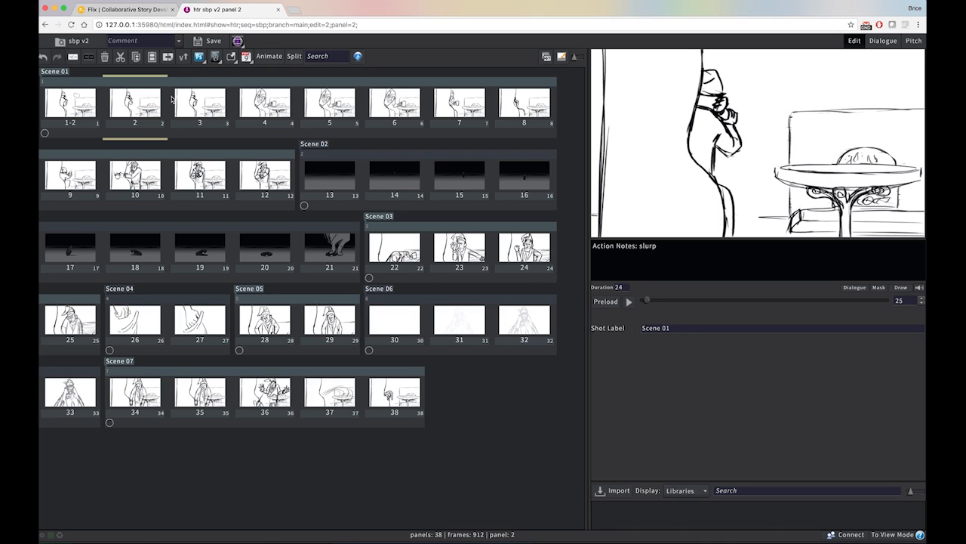
click(194, 99)
click(143, 101)
click(203, 101)
click(154, 103)
click(200, 57)
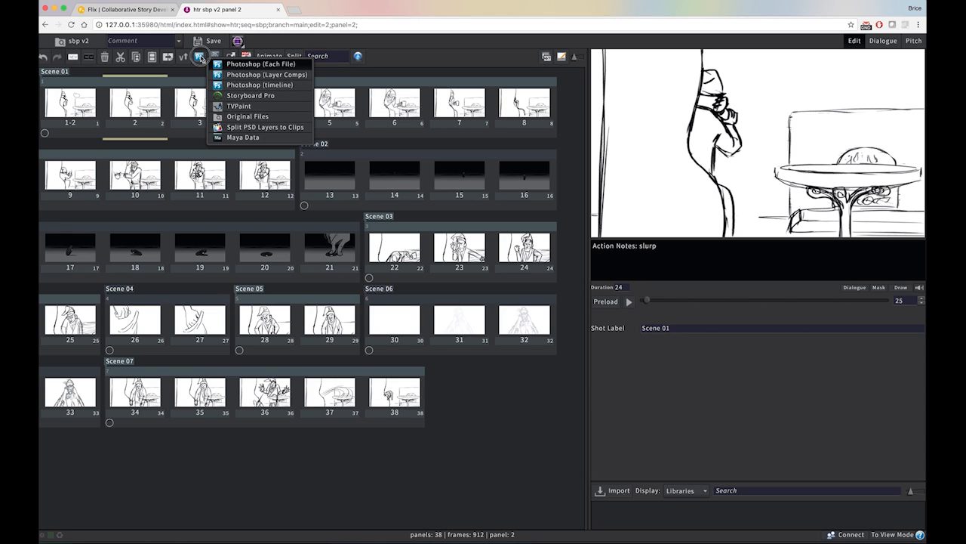
click(283, 97)
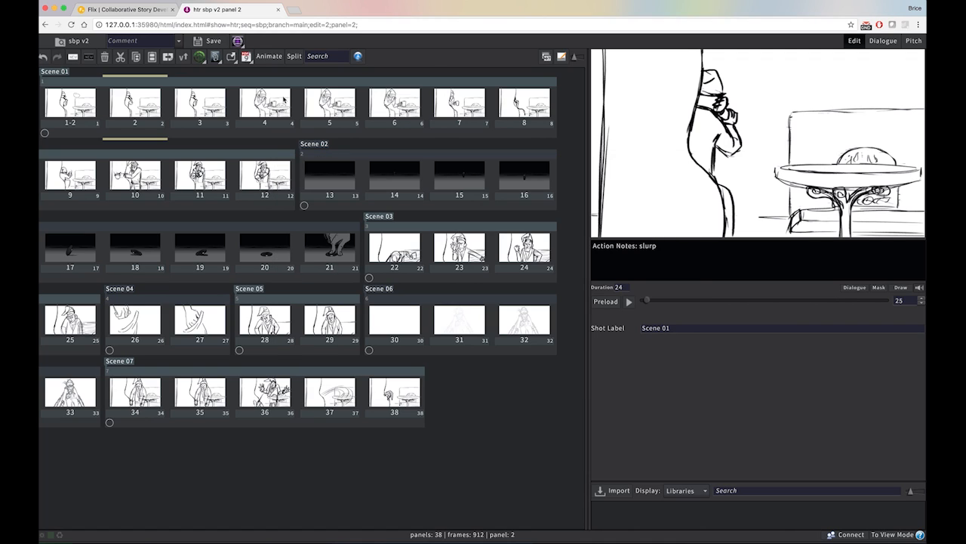
key(super+Tab)
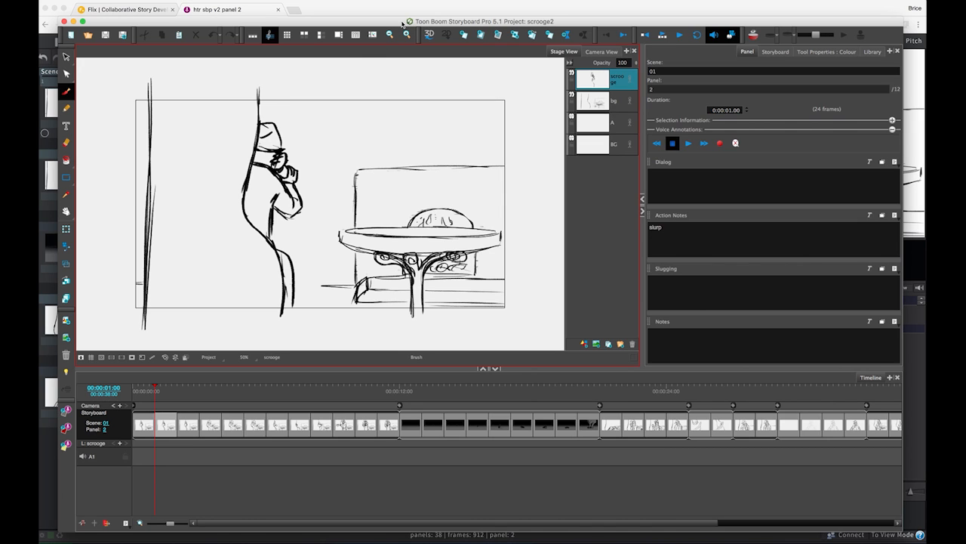
drag(402, 22, 397, 9)
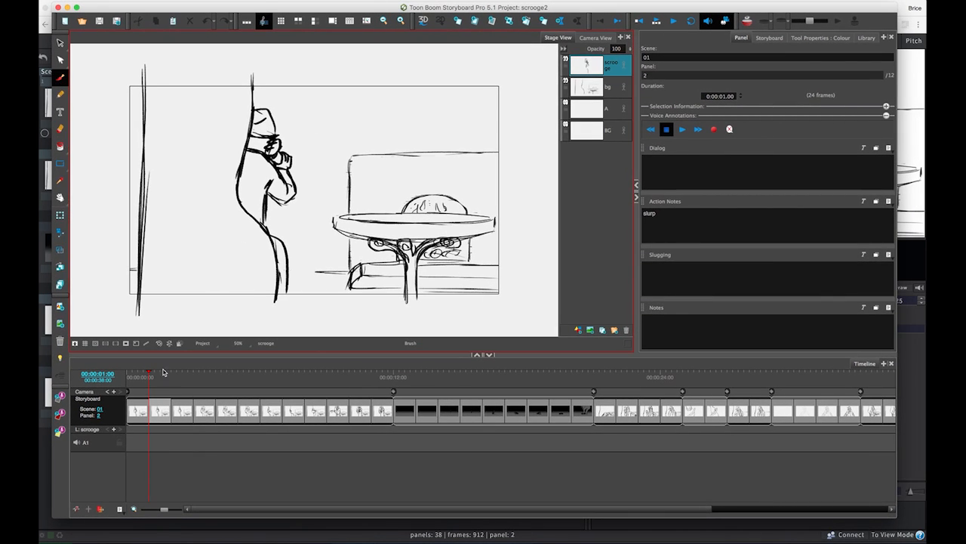
Add a new layer to scene 01's first panel and draw a tall stand with two curled arms at the table
mouse_move(149, 374)
mouse_down()
mouse_move(189, 374)
mouse_move(144, 378)
mouse_up()
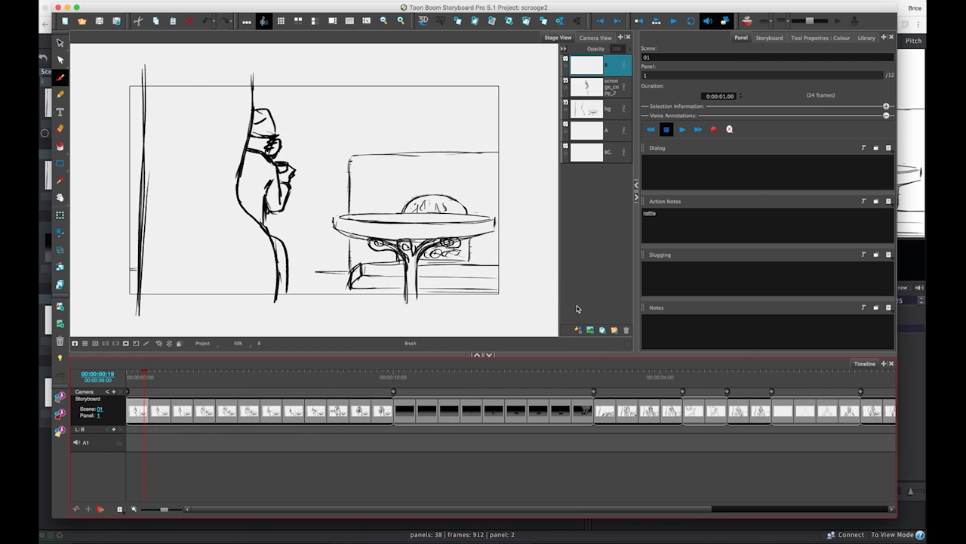
click(579, 330)
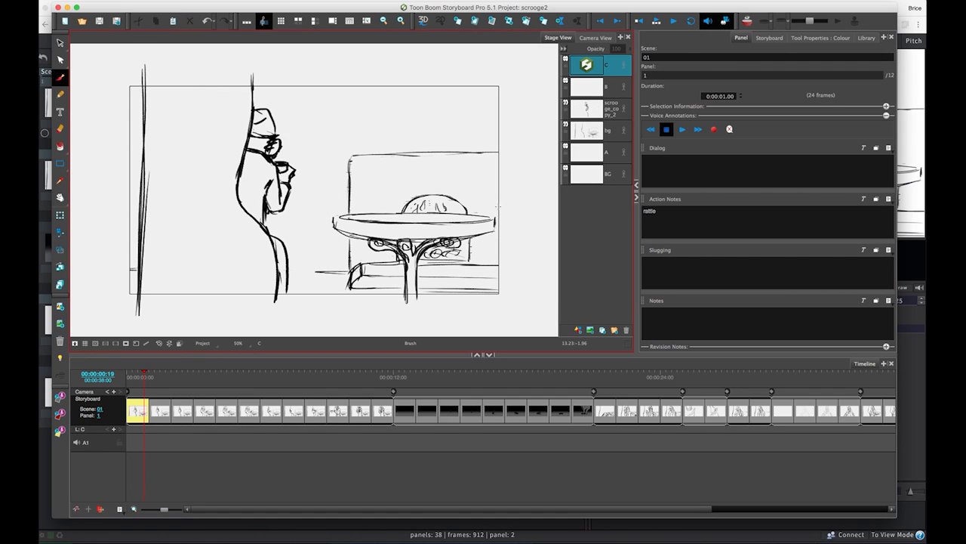
drag(459, 160, 451, 215)
drag(469, 159, 463, 220)
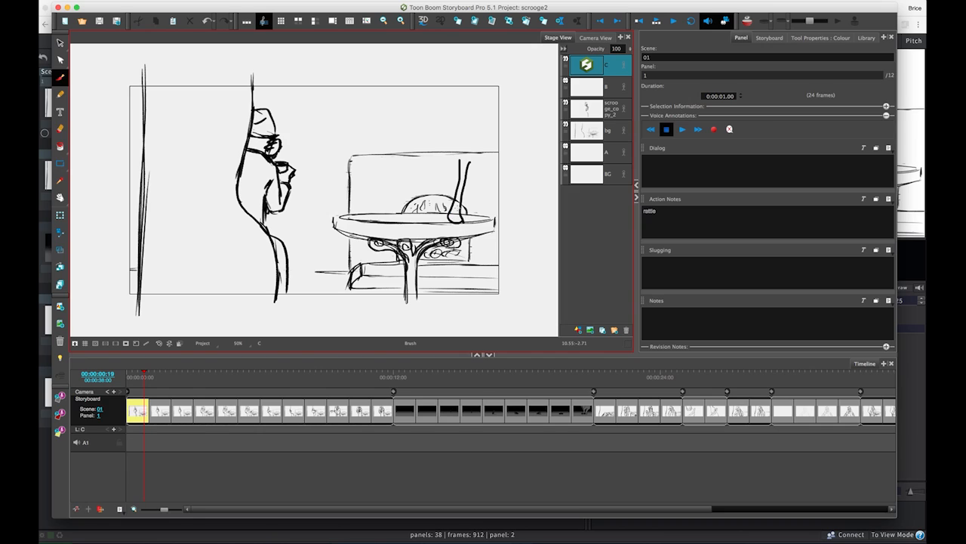
mouse_move(460, 160)
mouse_down()
mouse_move(449, 141)
mouse_move(439, 160)
mouse_move(485, 129)
mouse_up()
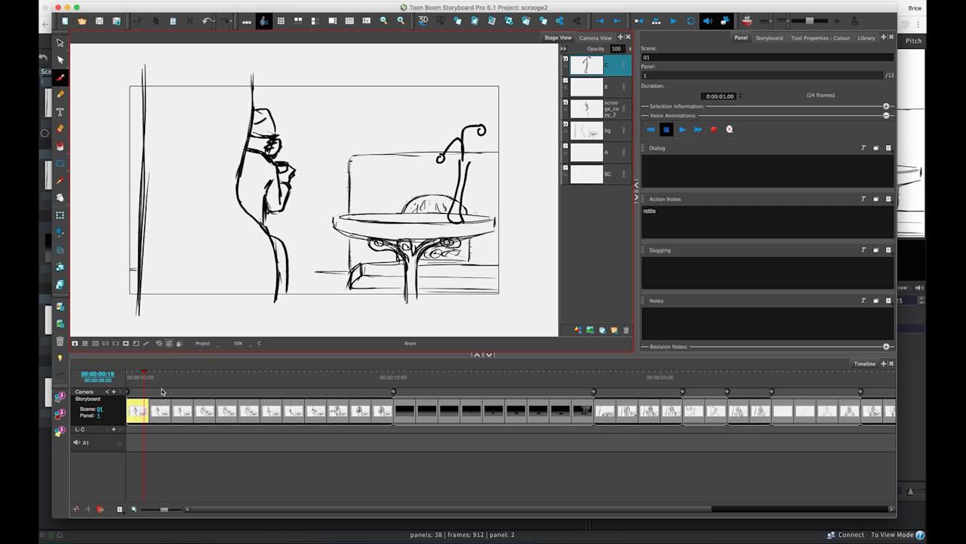
Compare scene 01's neighbouring panels and copy layer C from the first panel
click(162, 411)
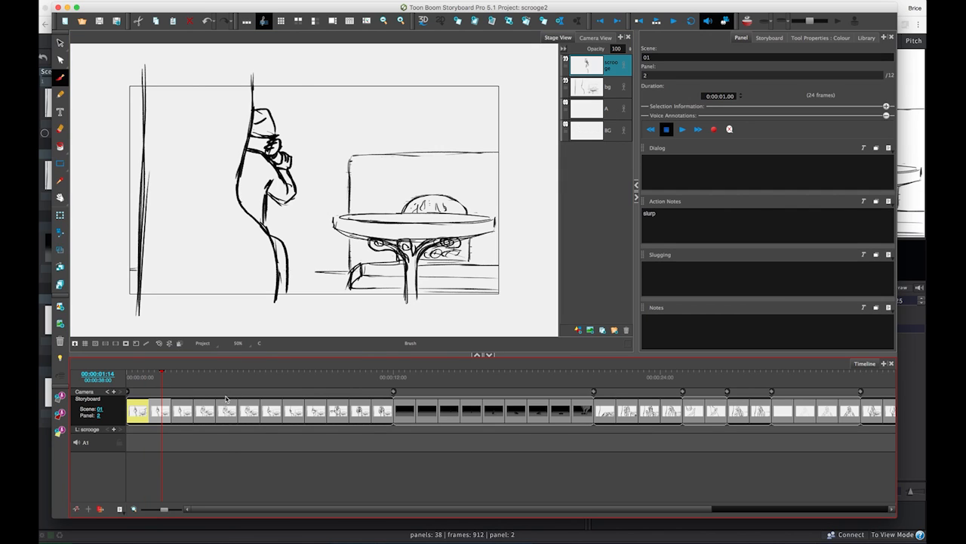
click(227, 410)
click(141, 410)
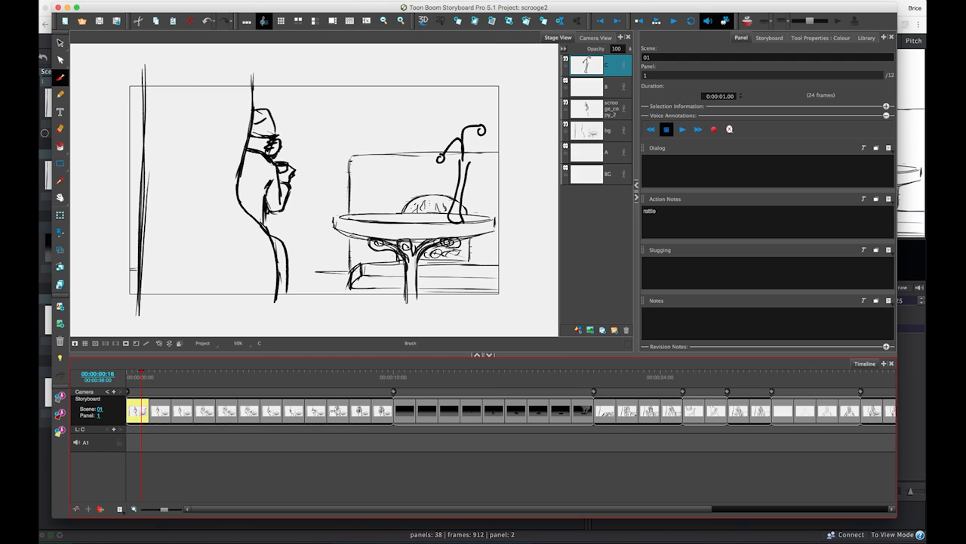
click(253, 0)
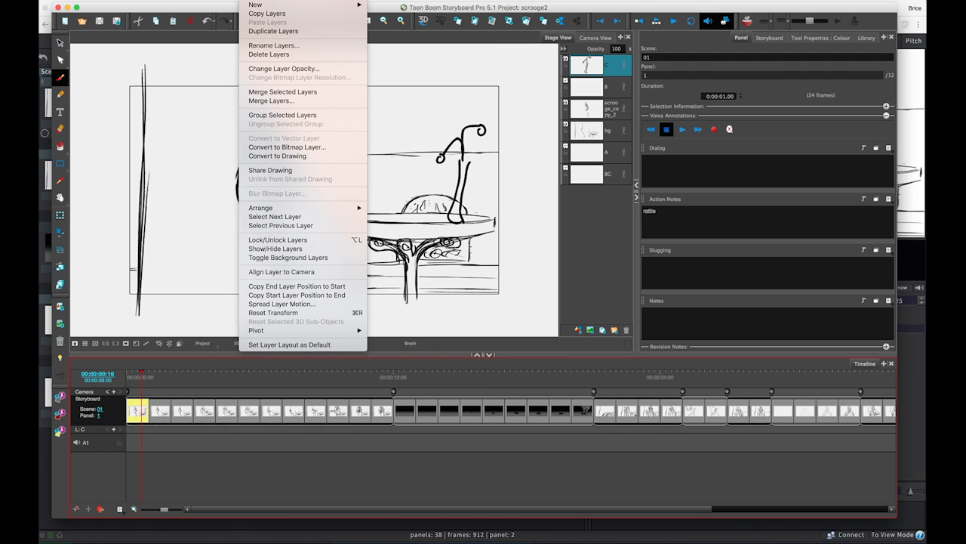
click(267, 13)
Paste the copied layer C into panels 2 to 5 of scene 01 with Paste Layers Special, using the Once Hold cycle
click(160, 412)
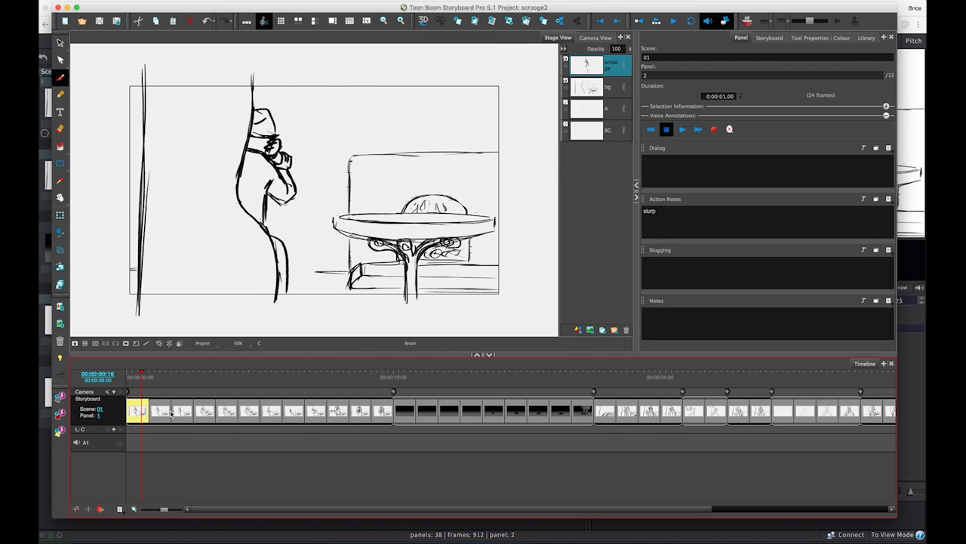
click(229, 410)
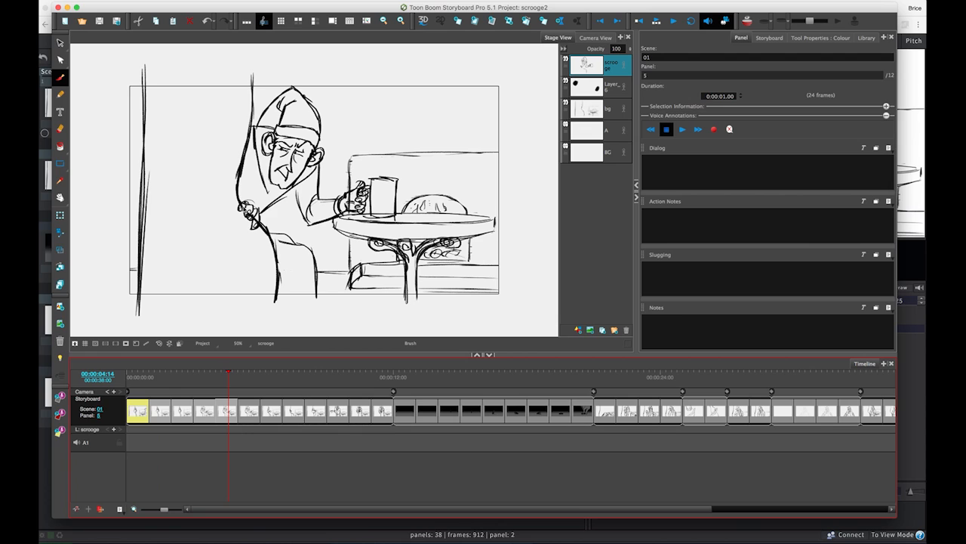
click(257, 3)
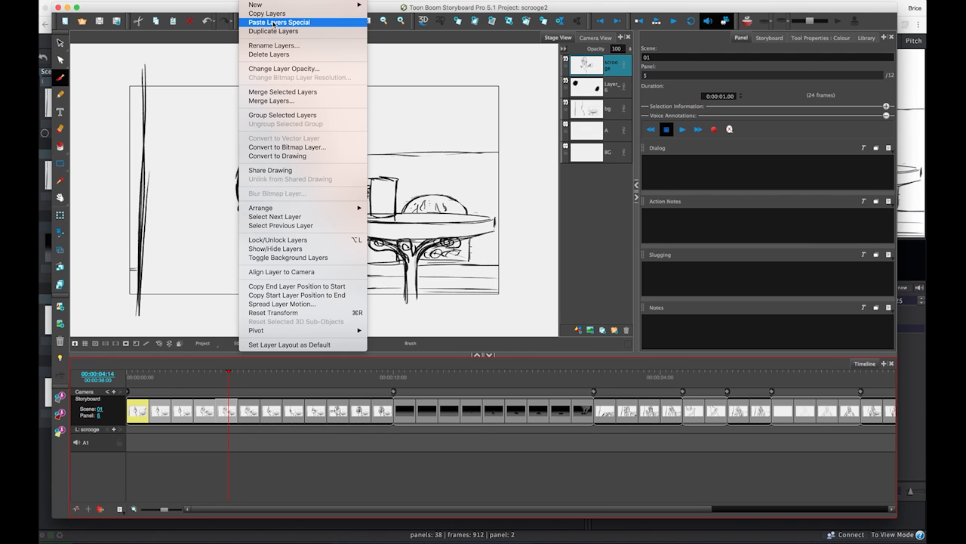
click(275, 22)
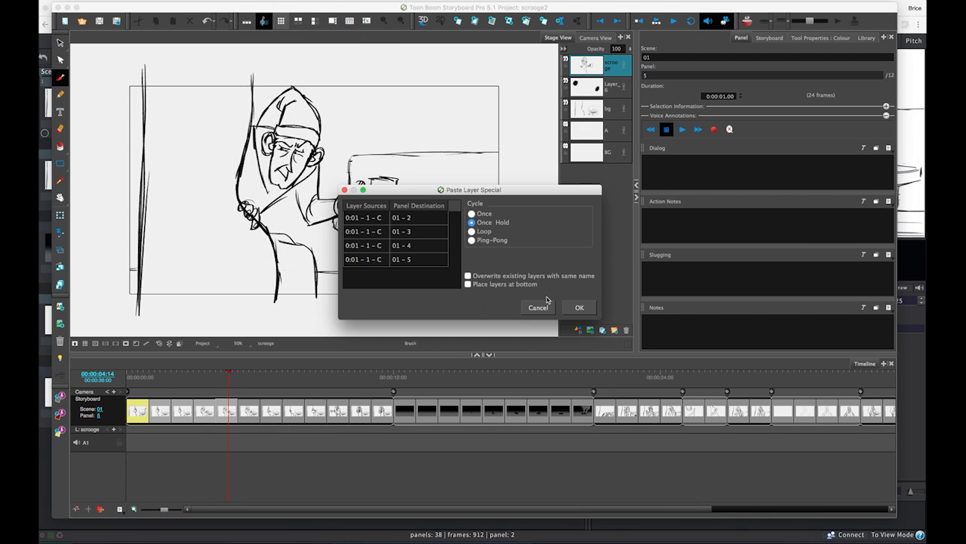
click(576, 308)
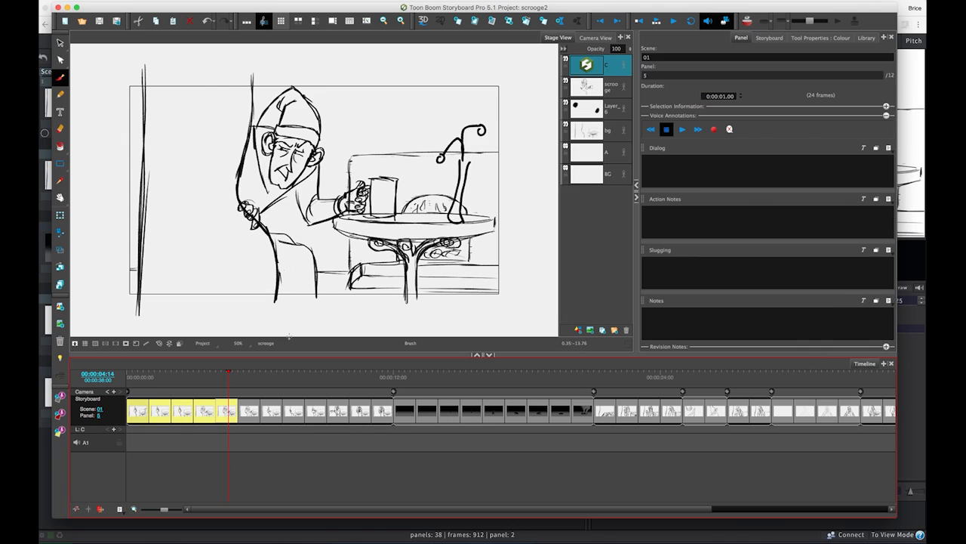
Check the pasted layer across scene 01, export the modified panels to Flix without saving the project, and acknowledge the import in Flix
mouse_move(229, 375)
mouse_down()
mouse_move(148, 389)
mouse_move(143, 398)
mouse_up()
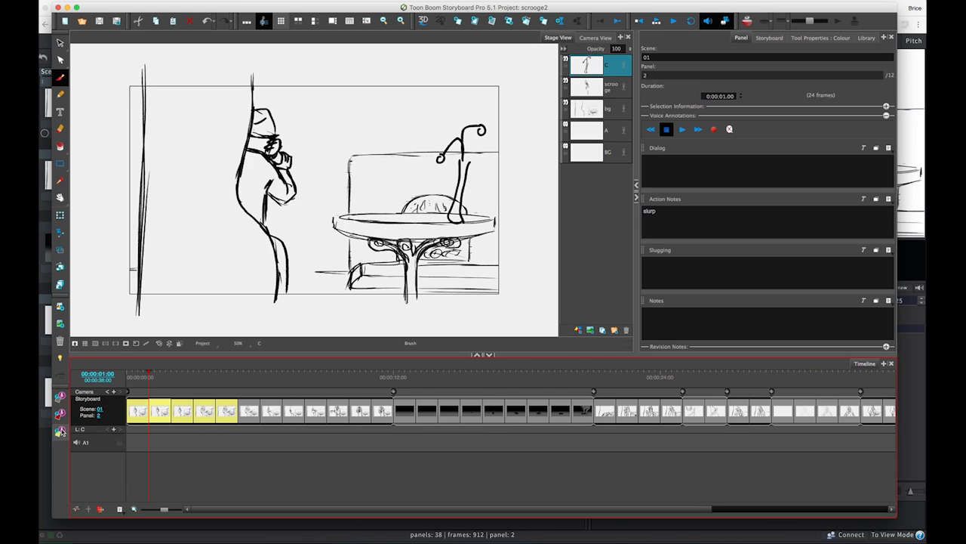
click(60, 433)
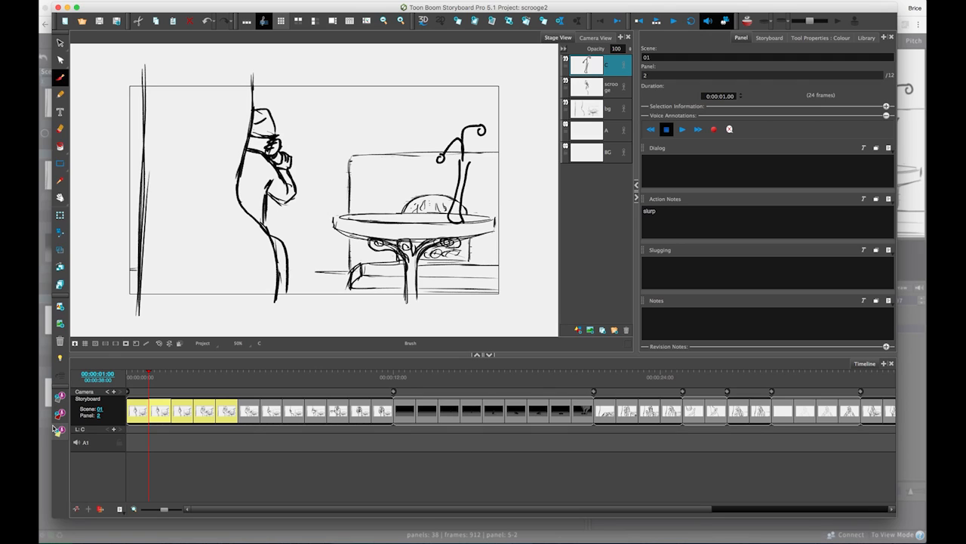
click(57, 430)
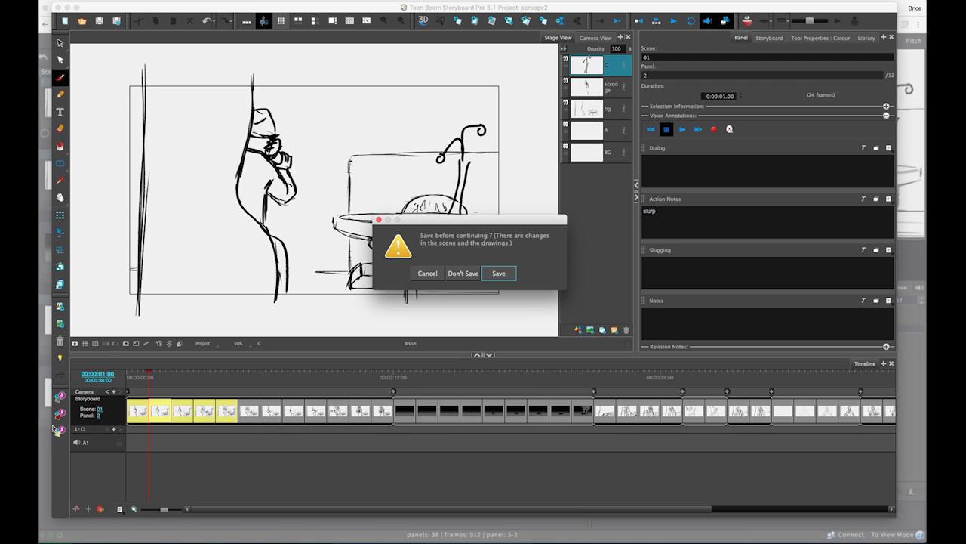
click(461, 273)
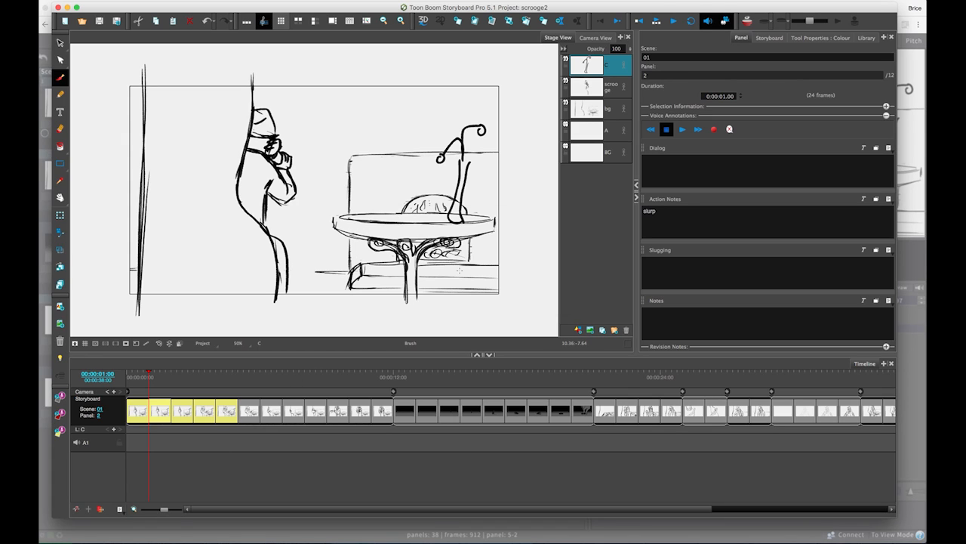
key(super+Tab)
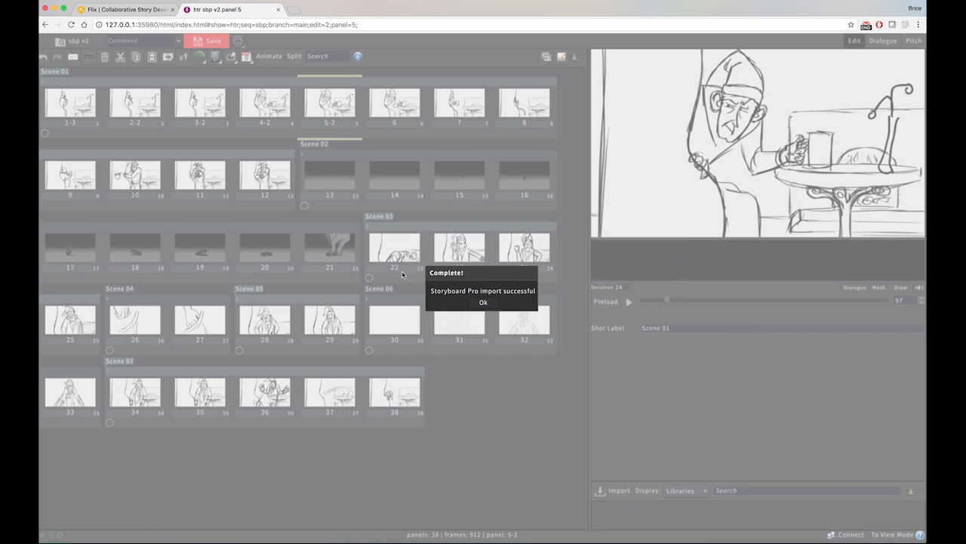
click(484, 304)
Check the updated panels at the start of scene 01, acknowledge the Storyboard Pro plugin's completion, and save the sbp edit
click(83, 113)
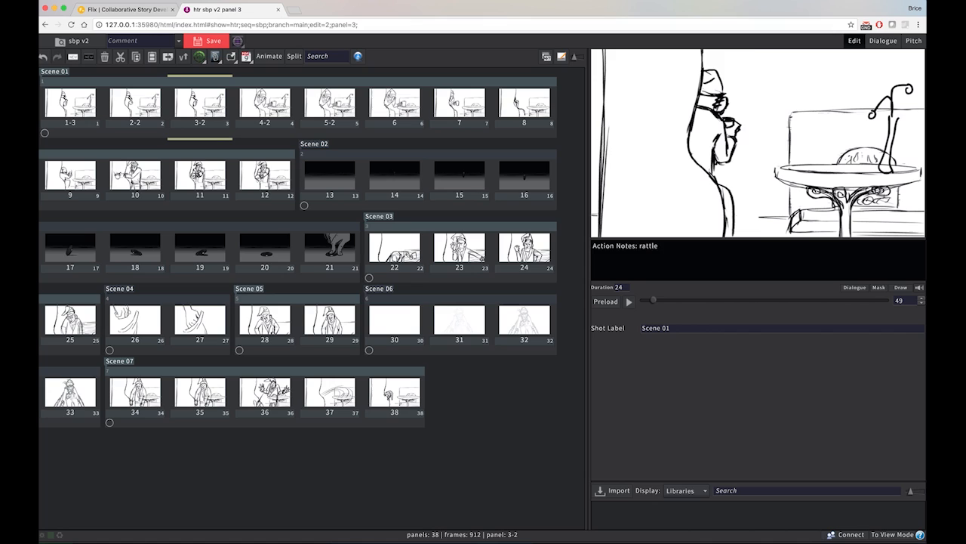
key(Right)
key(Right)
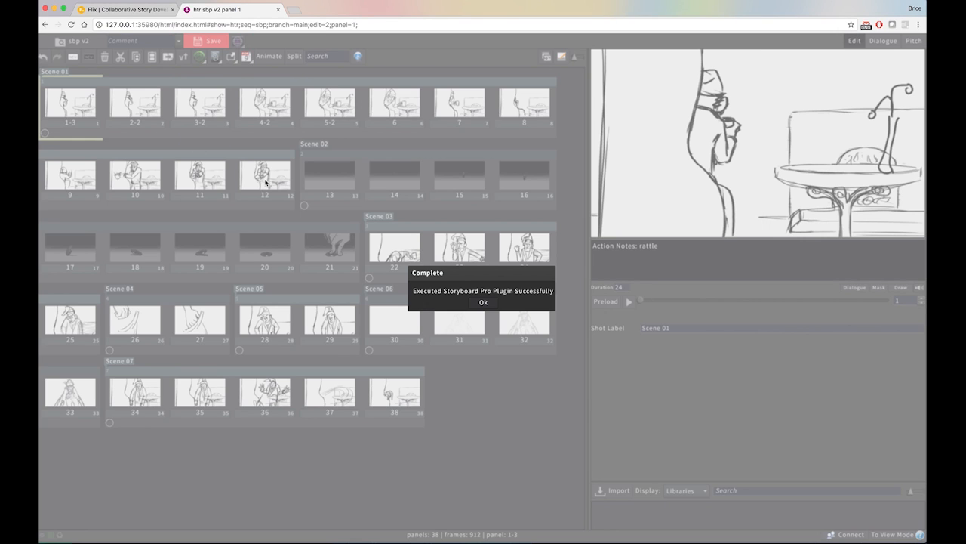
click(482, 303)
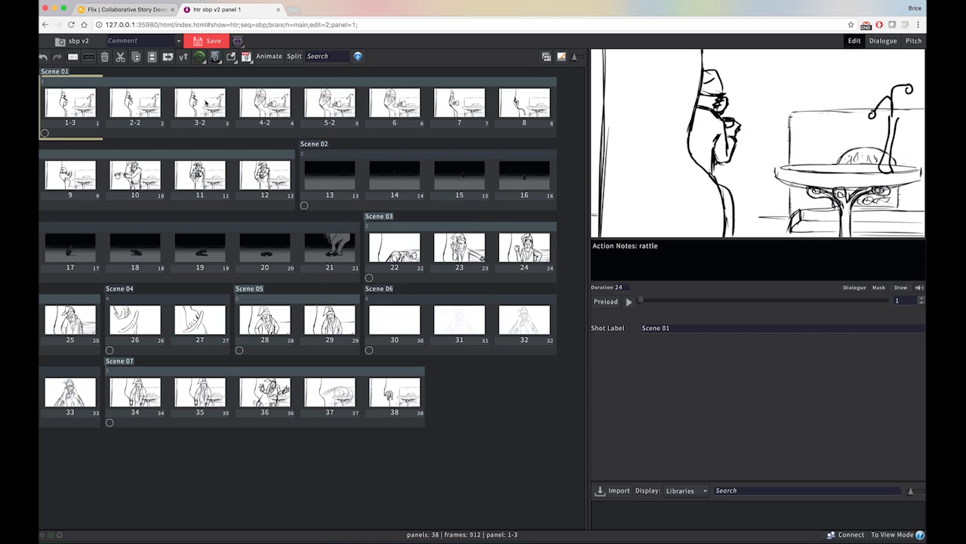
click(208, 43)
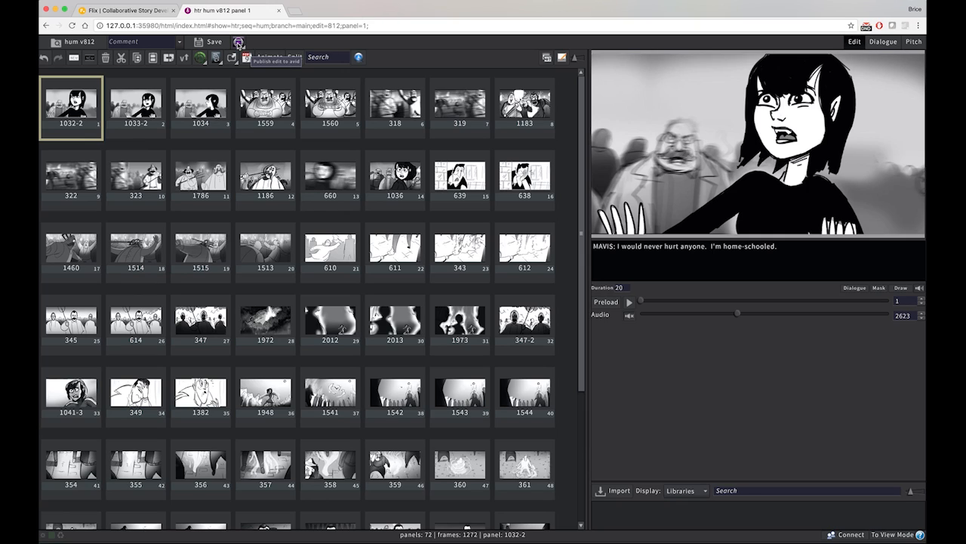
Publish the hum v812 edit to Avid, compared against v811, with the comment "pushing to editorial"
click(239, 43)
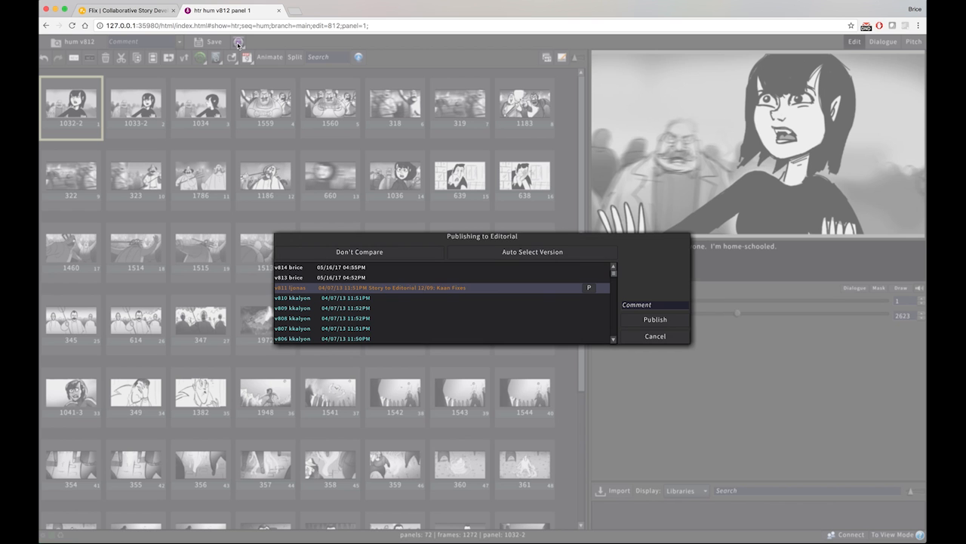
click(655, 305)
text(pushing to editorial)
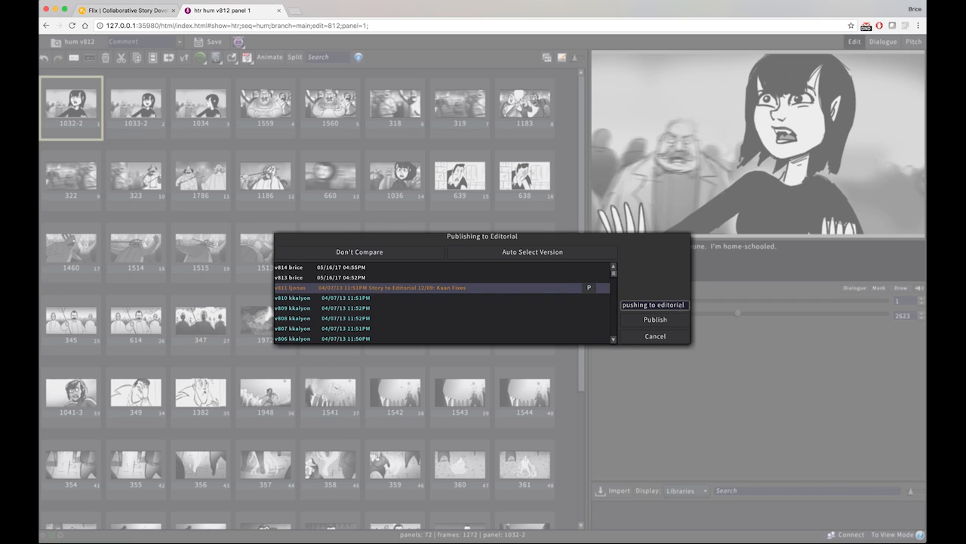
click(655, 319)
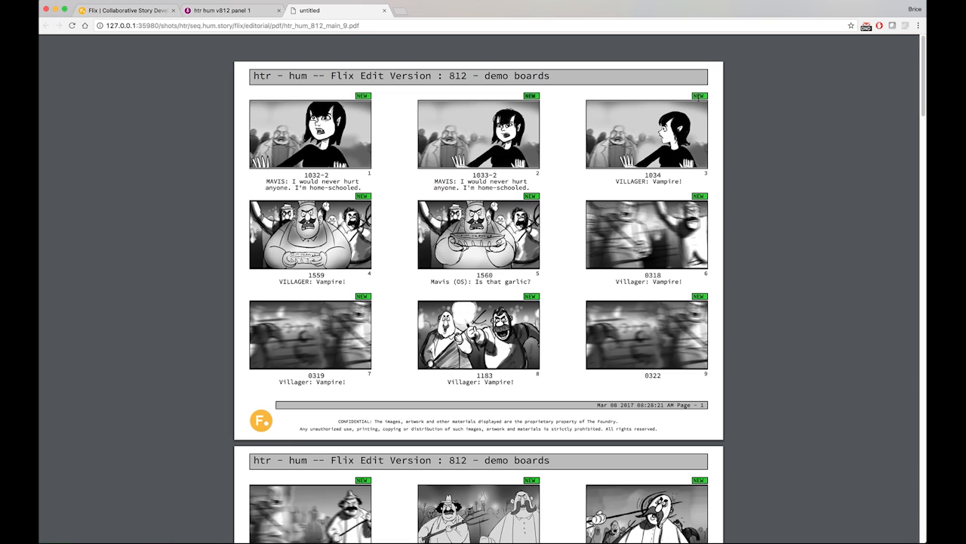
Close the demo boards PDF and open the hum_main_v812.htm publish report in a new browser tab
click(385, 10)
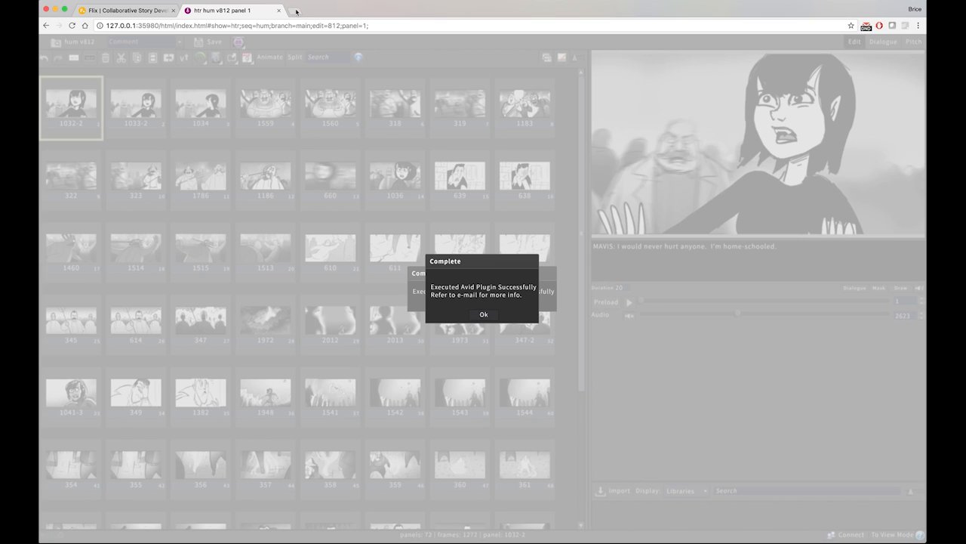
click(296, 10)
click(428, 44)
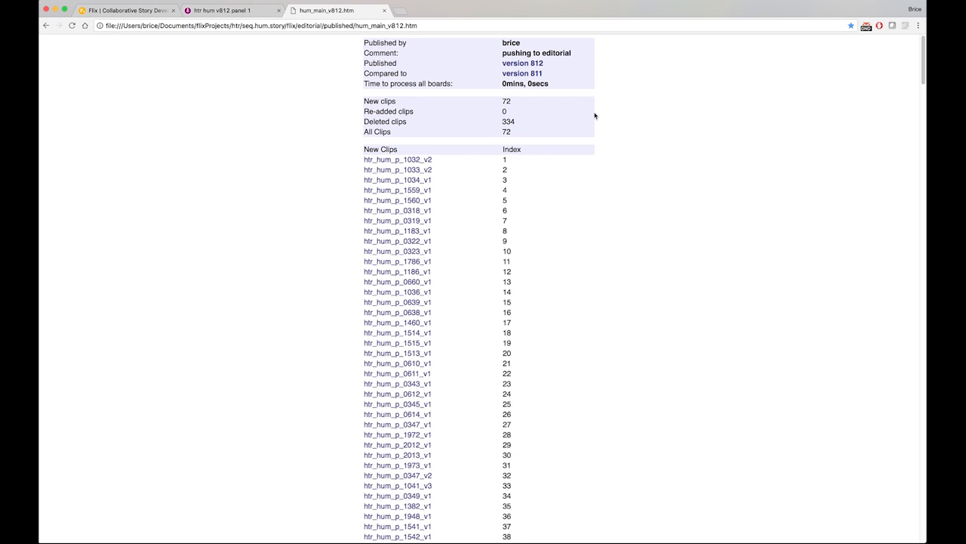
Examine the publish report's header details, new clips list and deleted clips list, and close the report
double_click(512, 43)
triple_click(511, 52)
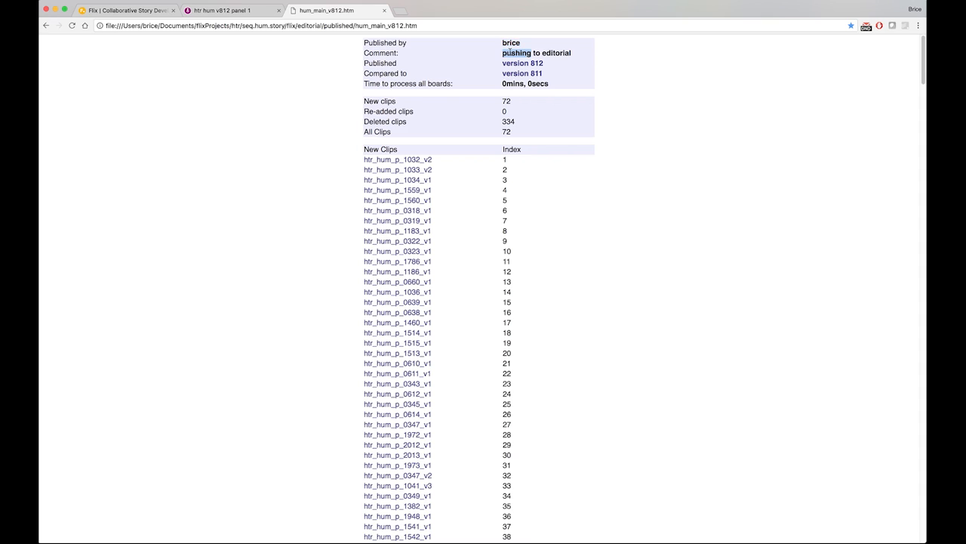
double_click(386, 63)
double_click(385, 83)
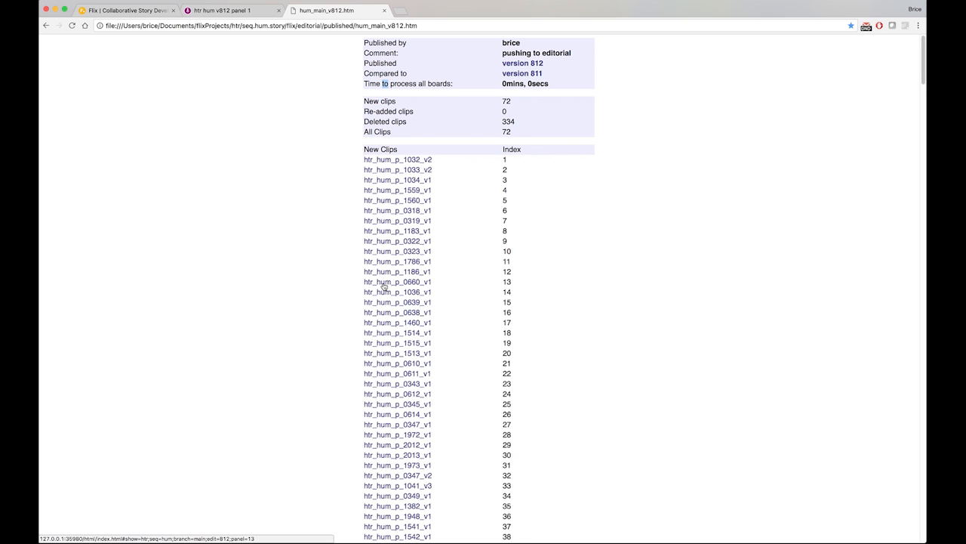
scroll(383, 285, down, 15)
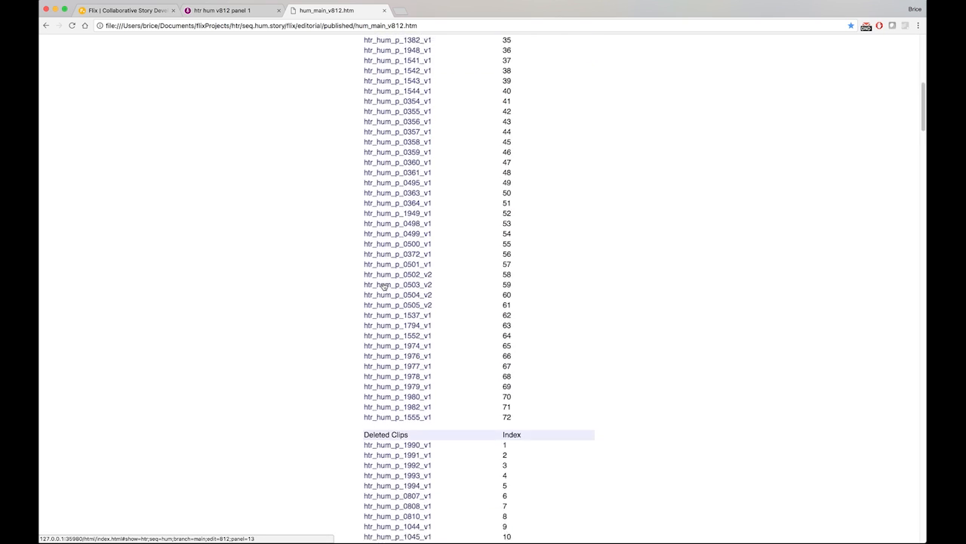
scroll(383, 285, down, 1)
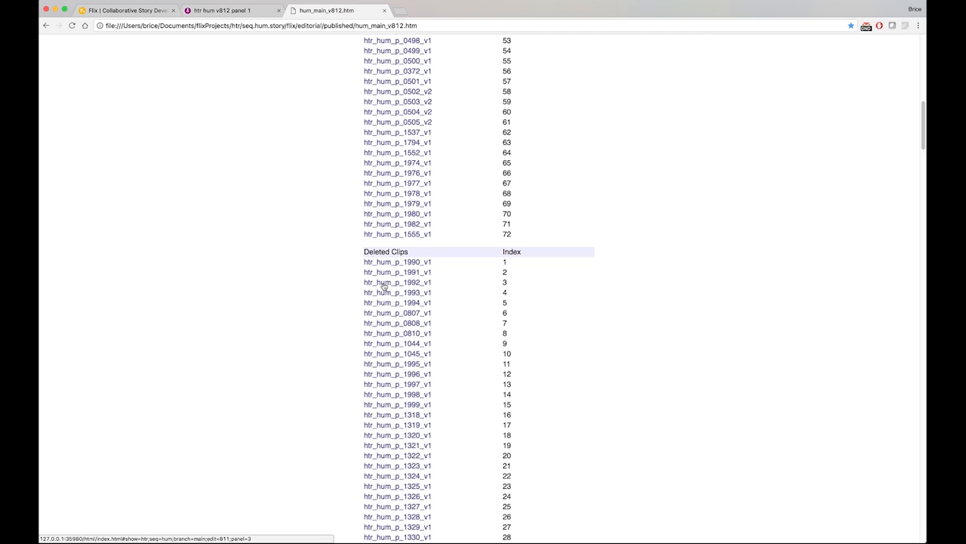
scroll(383, 285, up, 20)
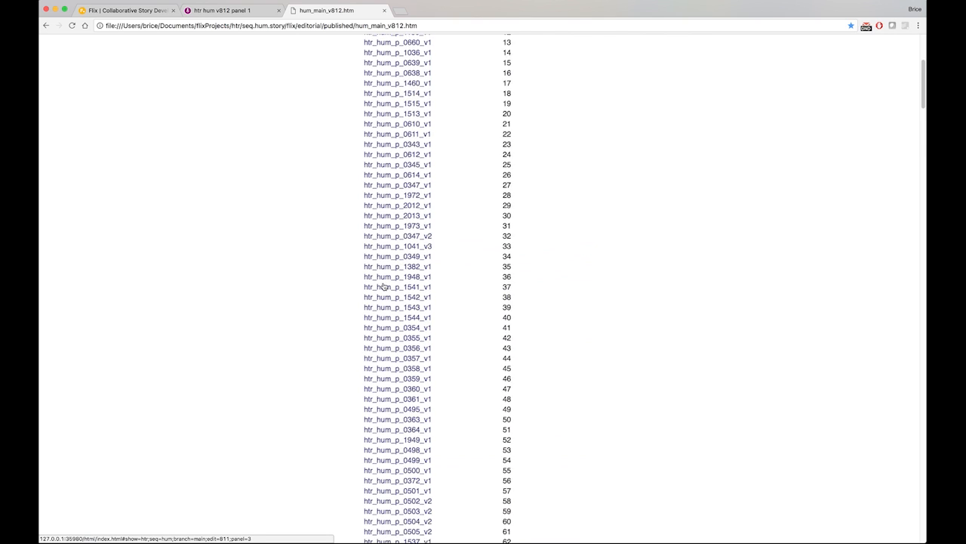
click(384, 10)
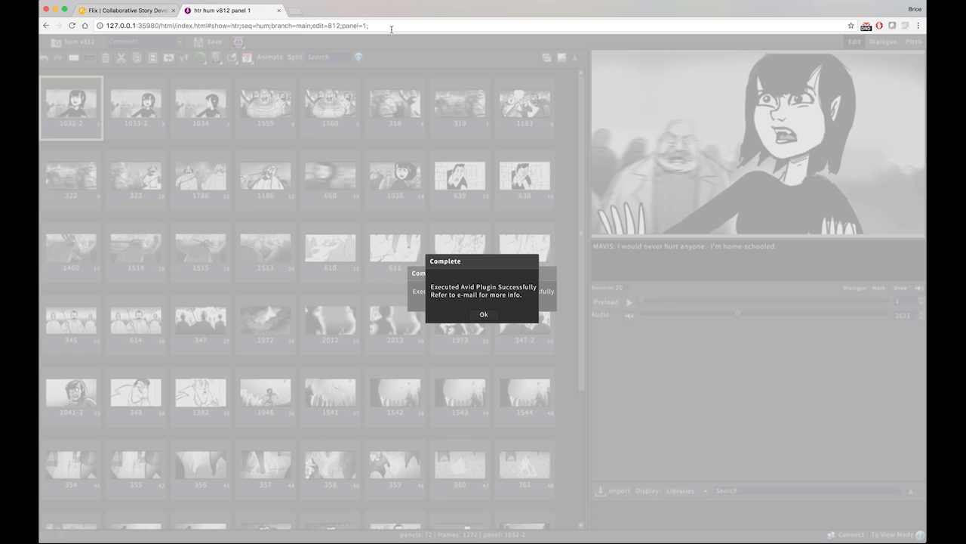
Acknowledge the Avid and Landscape 9/pg plugin completion messages and open a new Editorial tab
click(484, 315)
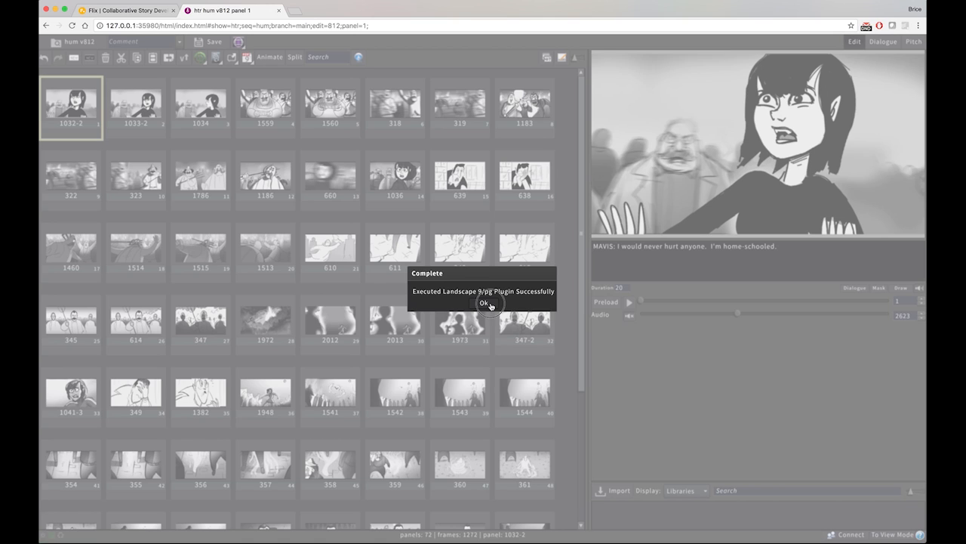
click(491, 307)
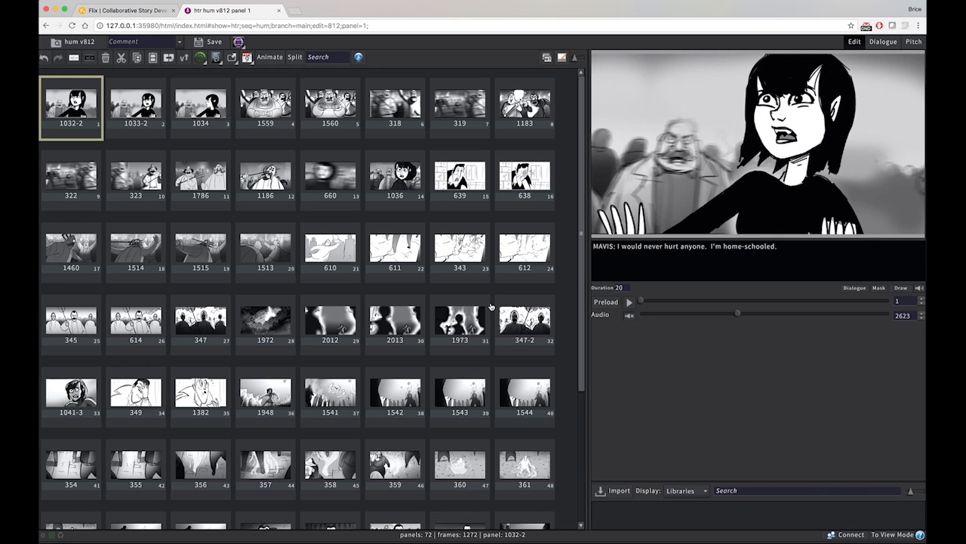
click(744, 1)
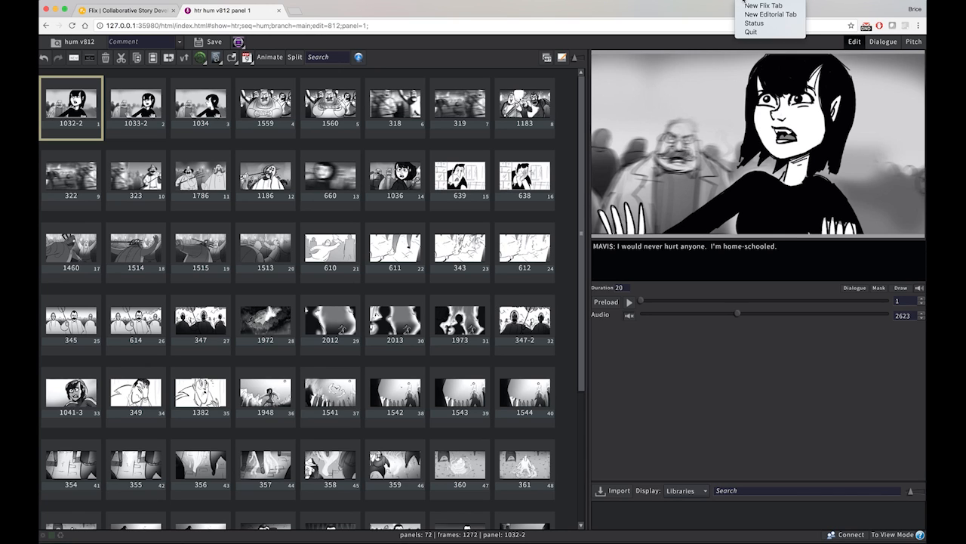
click(778, 17)
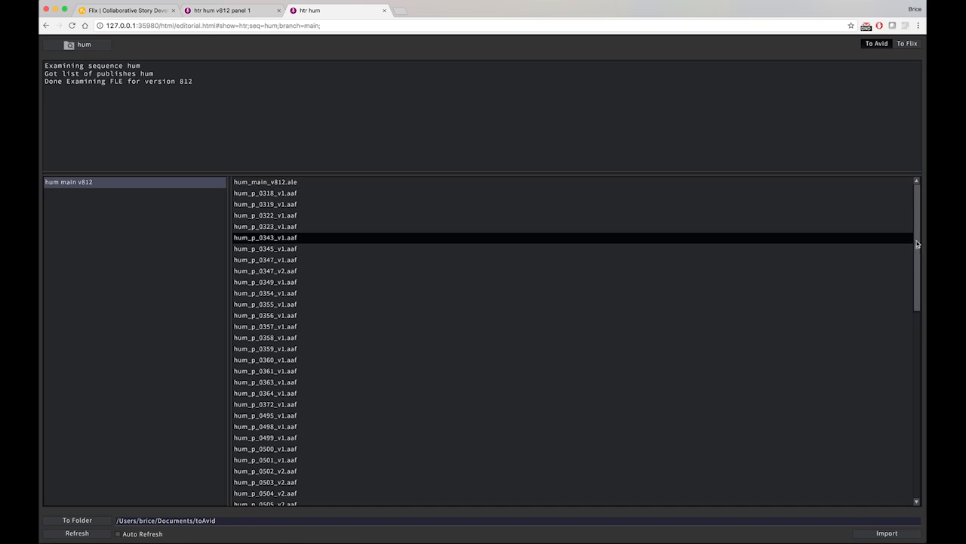
Review the hum main v812 publish files, including hum_main_v812.ale, and import them to the toAvid folder
mouse_move(913, 236)
mouse_down()
mouse_move(911, 478)
mouse_move(915, 227)
mouse_up()
click(388, 184)
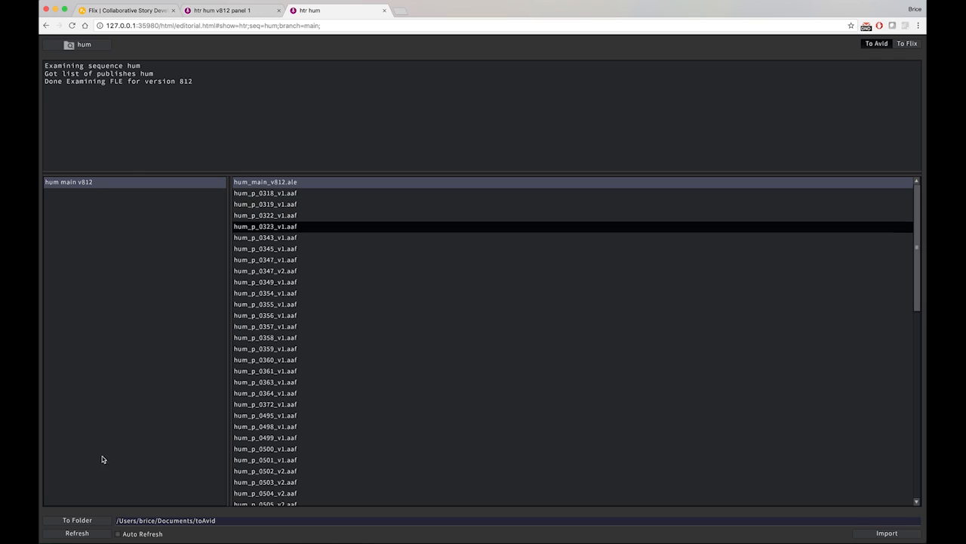
double_click(204, 519)
click(202, 520)
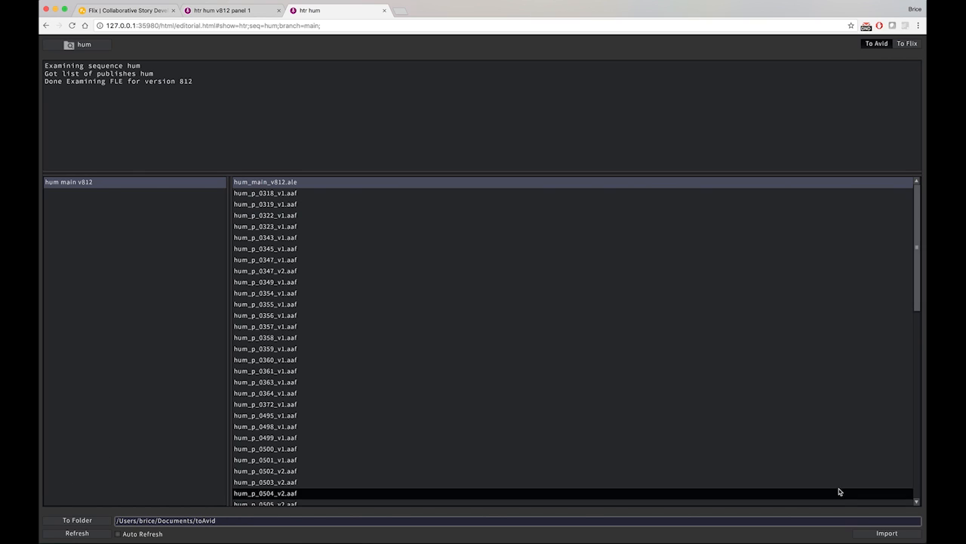
click(881, 535)
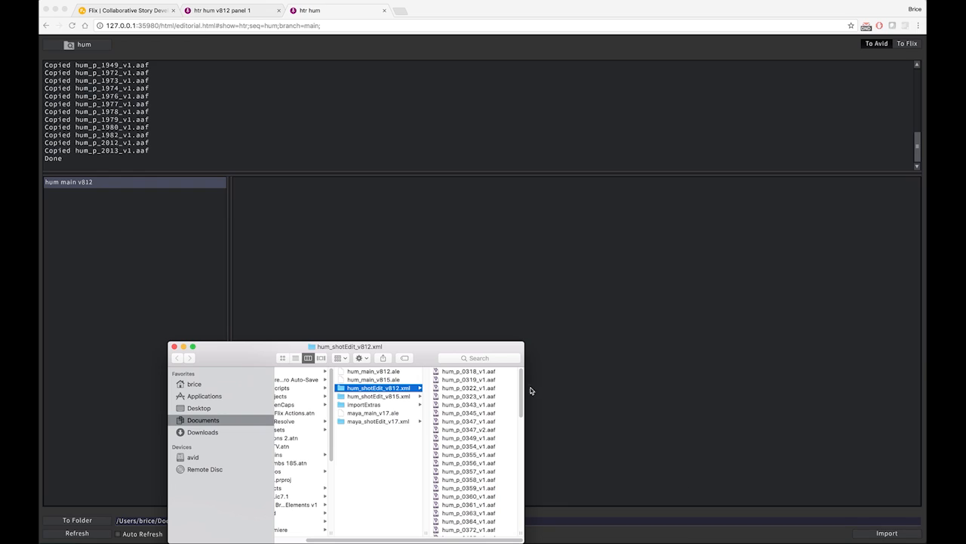
Look through the copied AAF files and the published PDFs in Finder, and close the Finder window and the Editorial tab
drag(431, 345, 422, 227)
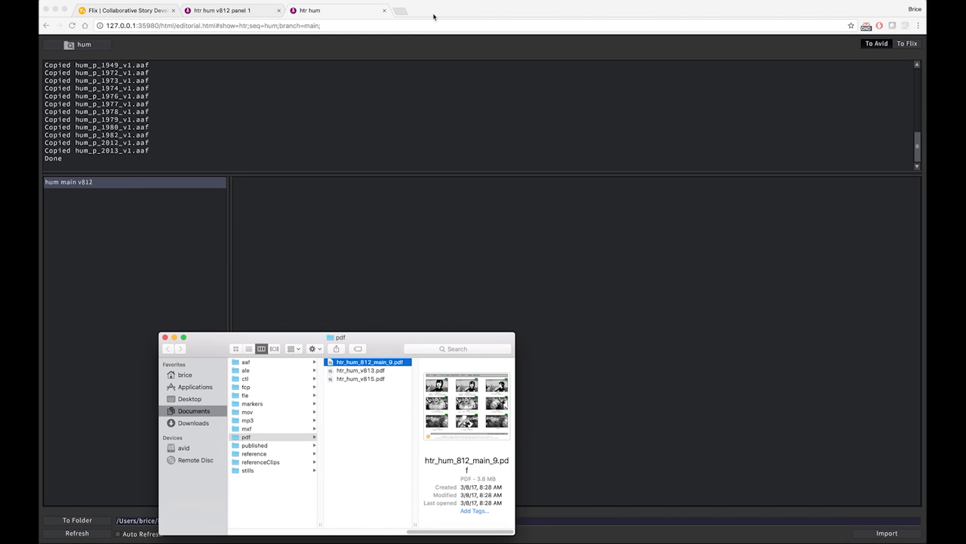
click(164, 337)
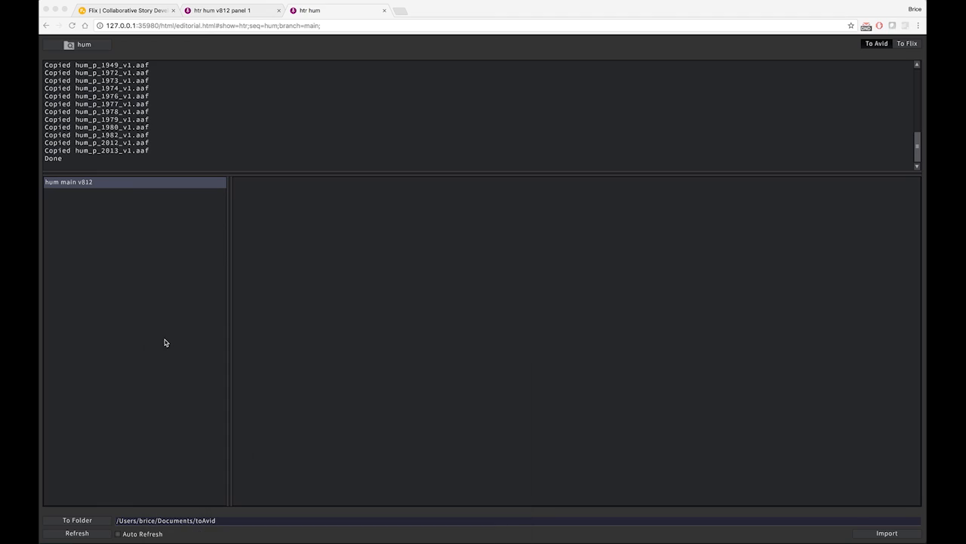
click(385, 11)
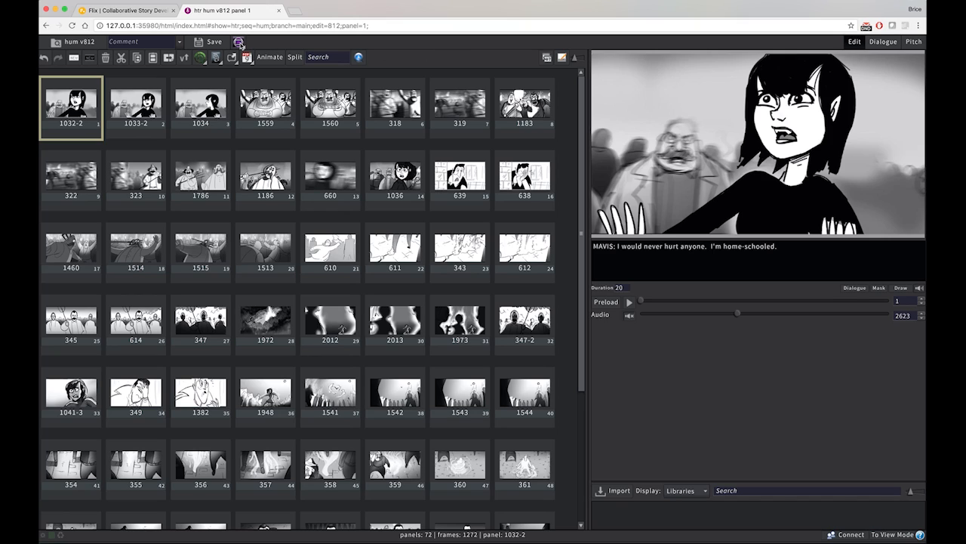
Publish the hum v812 edit with the Premiere / FCP7 plugin, using the comment "pushing to Premiere"
click(239, 43)
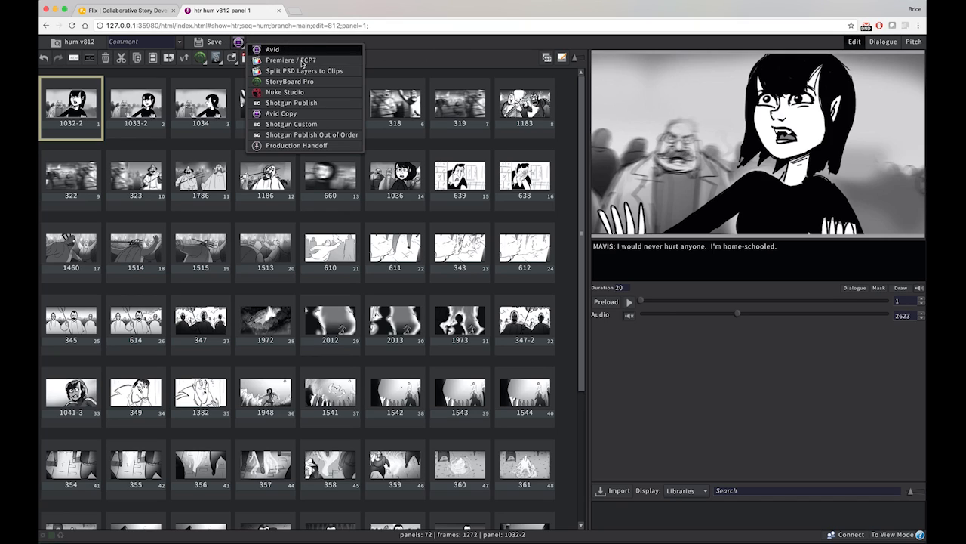
click(302, 62)
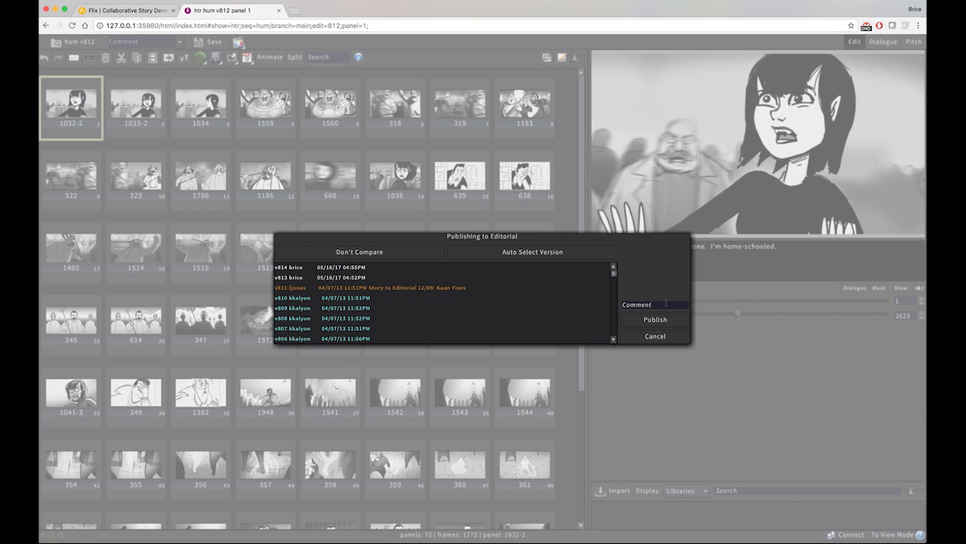
click(666, 303)
text(pushing to Premiere)
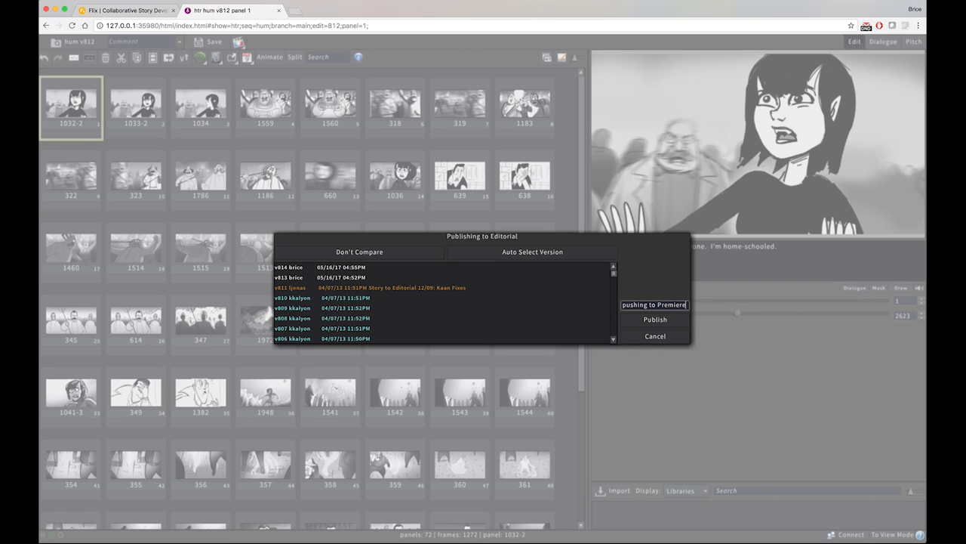
click(654, 320)
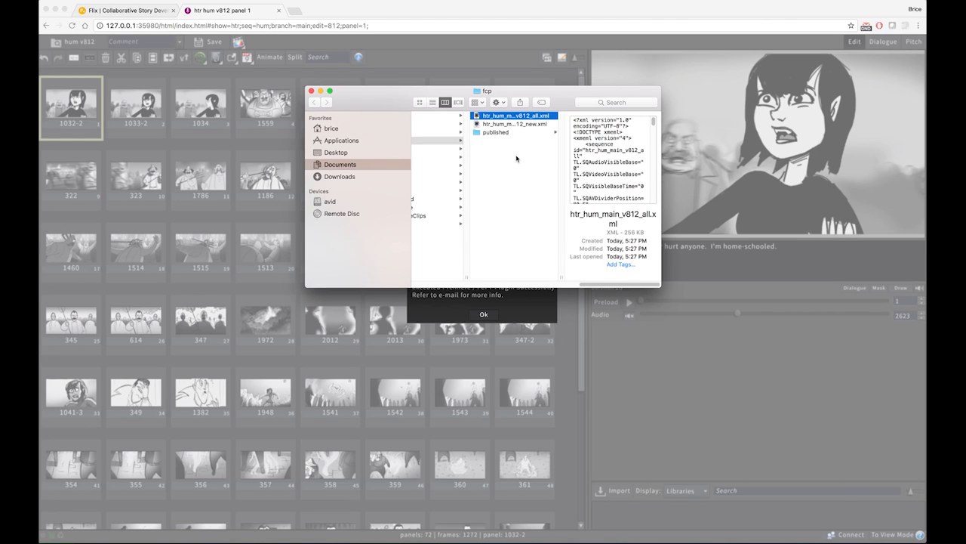
Switch to Adobe Premiere Pro and import htr_hum_main_v812_all.xml from the fcp folder into the Untitled project
key(super+Tab)
key(super+Tab)
key(super+Tab)
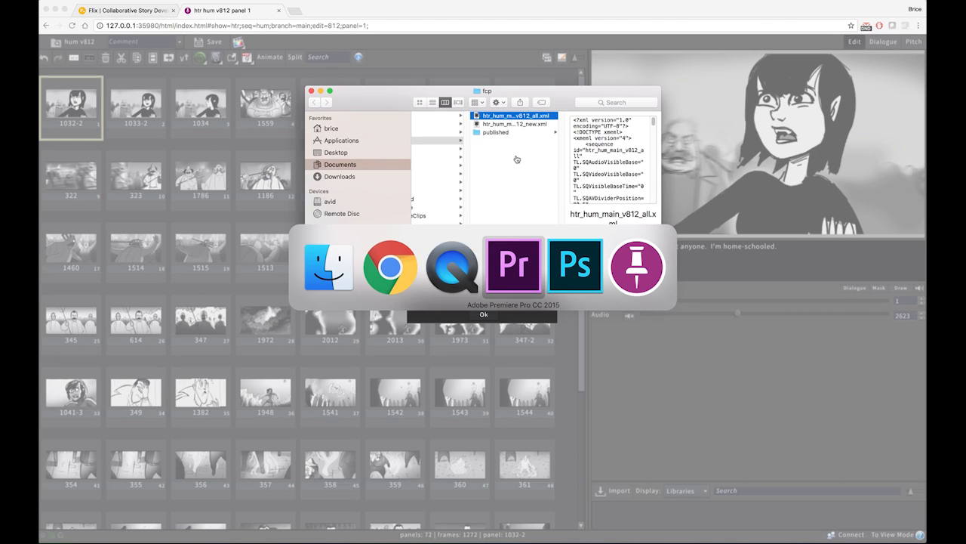
key(super+Tab)
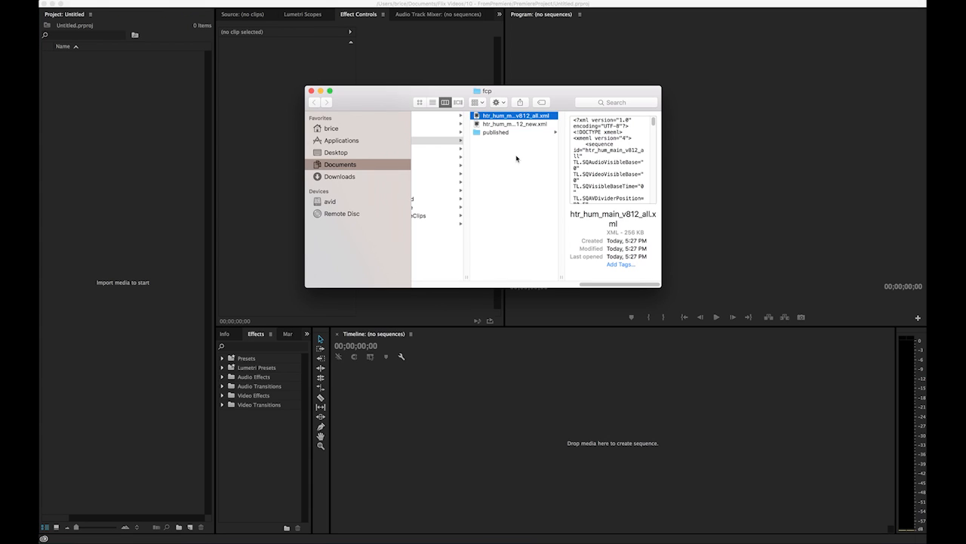
drag(514, 115, 132, 347)
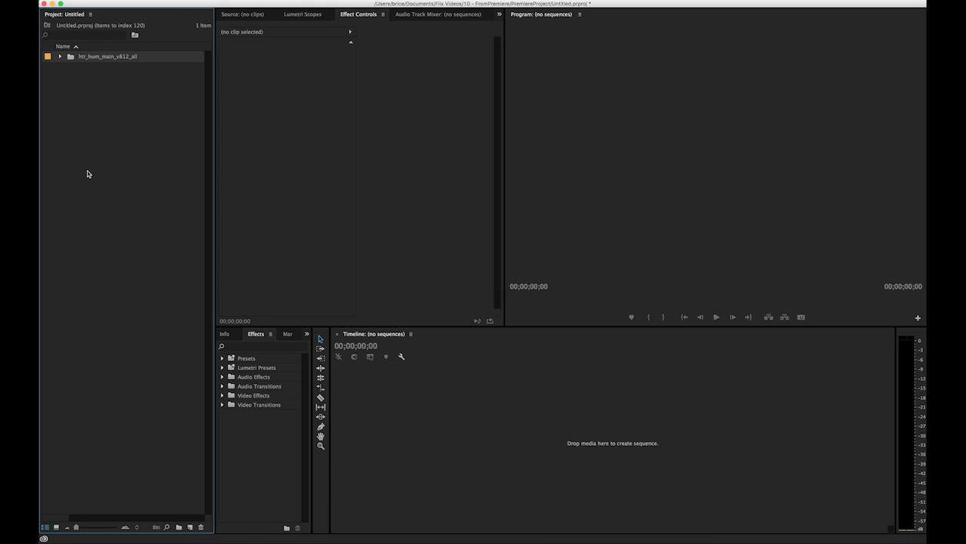
Open the htr_hum_main_v812_all sequence from its imported bin and move the playhead to the sequence's start
click(60, 56)
click(96, 70)
double_click(96, 70)
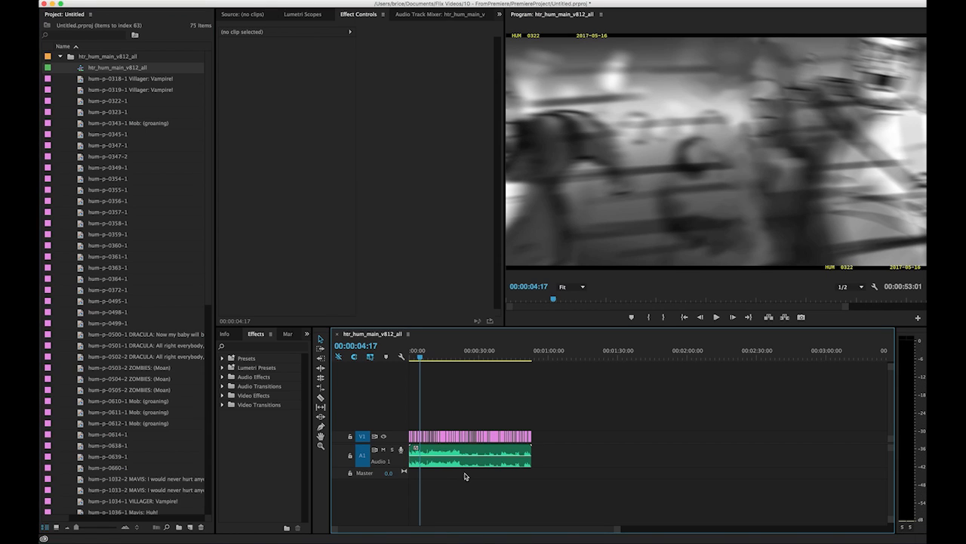
drag(617, 531, 582, 527)
drag(434, 356, 416, 357)
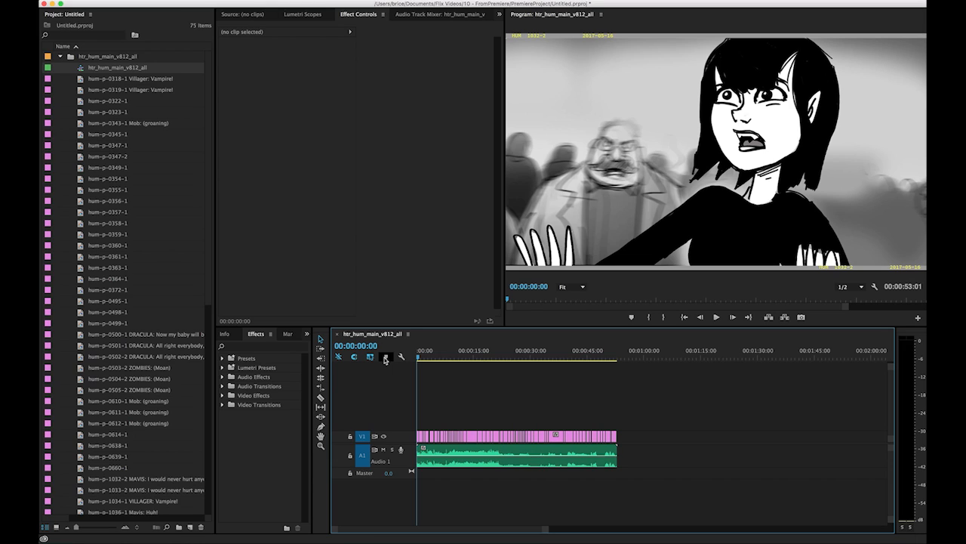
Switch back to Flix in Chrome and acknowledge the Premiere / FCP7 plugin's completion
key(super+Tab)
key(super+Tab)
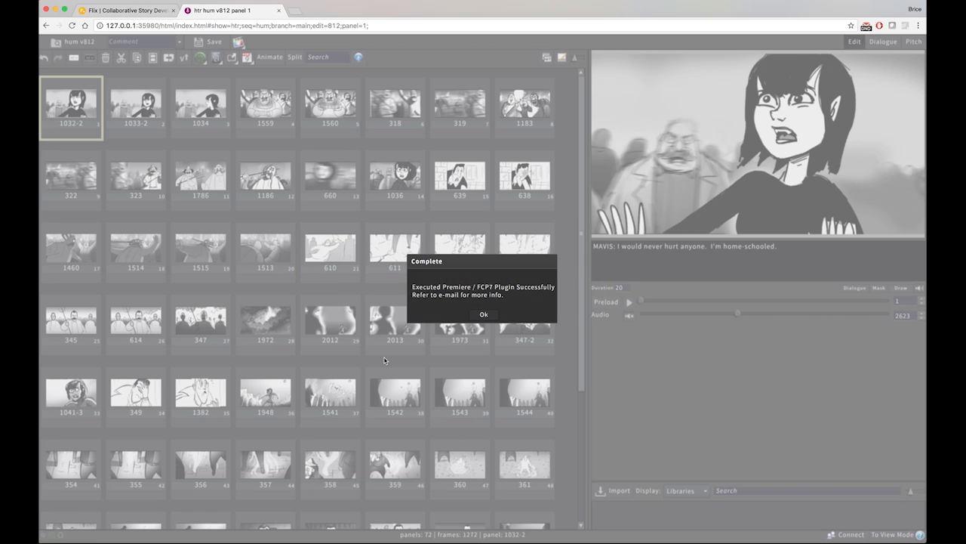
click(486, 314)
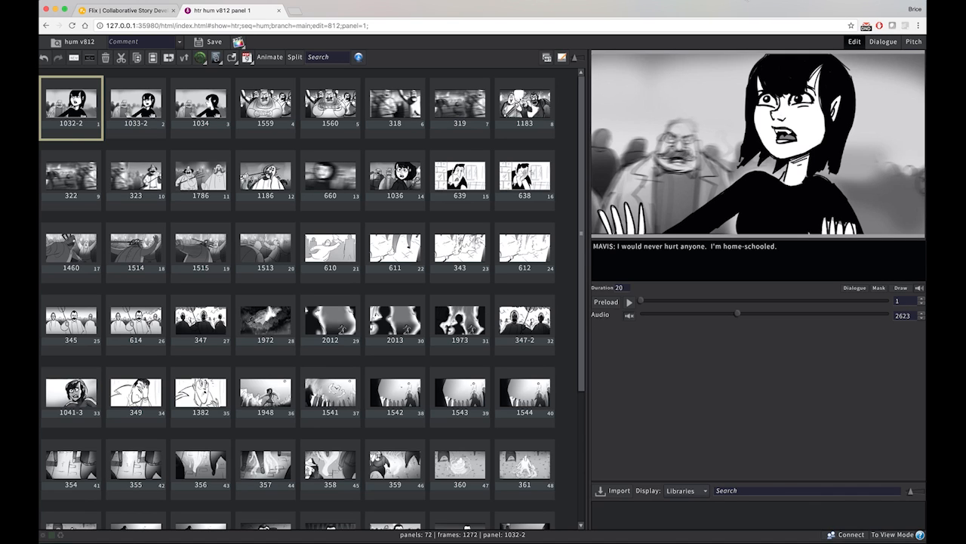
Open a new Flix editorial page for the hum sequence and set its transfer direction to Flix
click(747, 1)
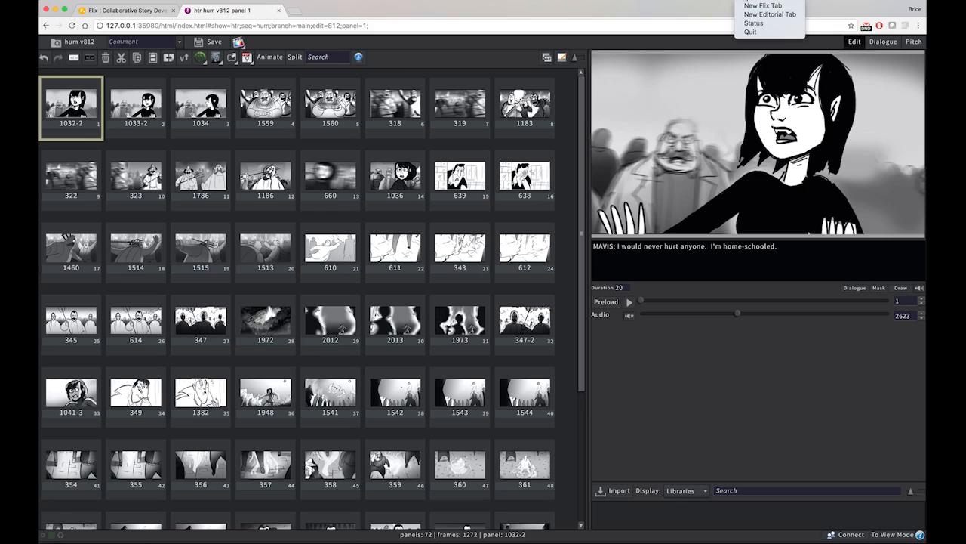
click(765, 15)
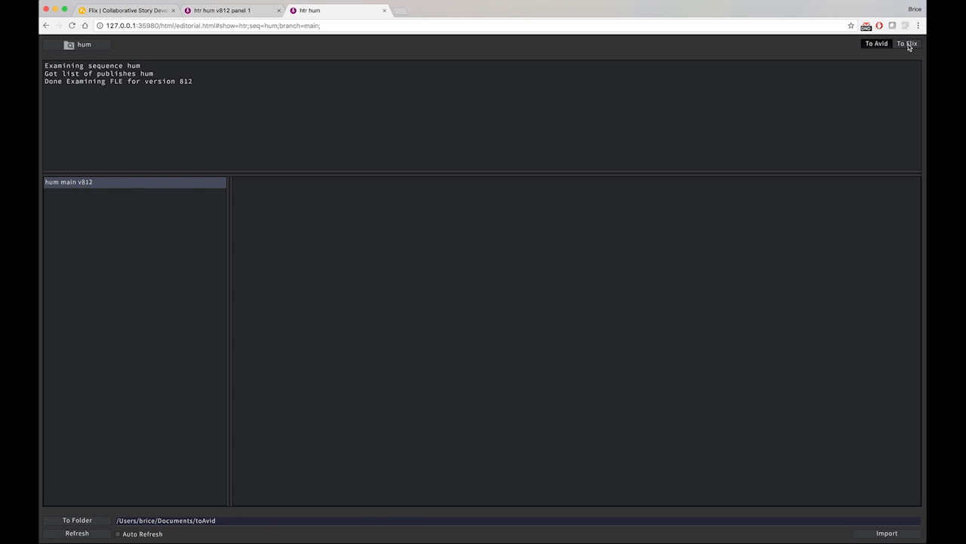
click(907, 45)
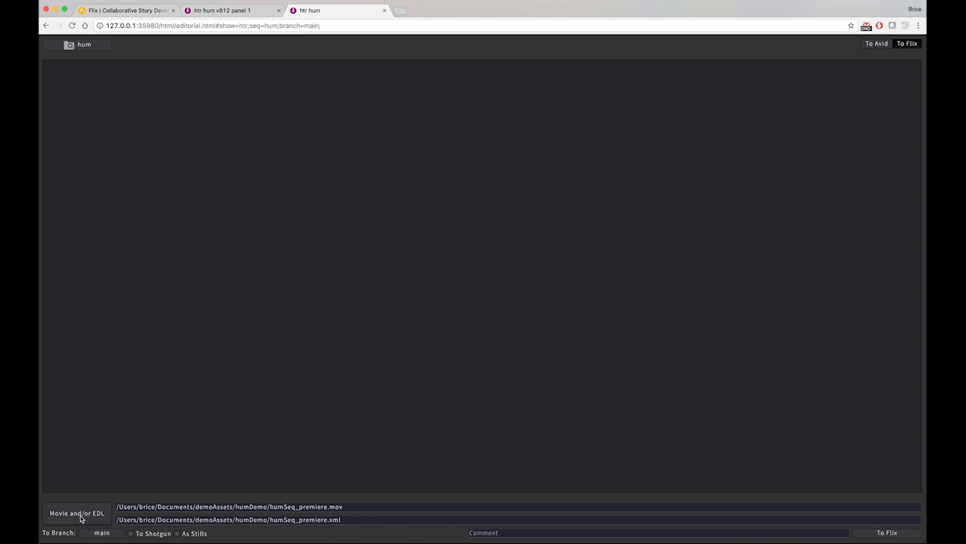
Publish humSeq_premiere.mov and humSeq_premiere.xml from the humDemo folder to Flix's main branch with the comment "back from Premiere!"
double_click(306, 506)
click(306, 507)
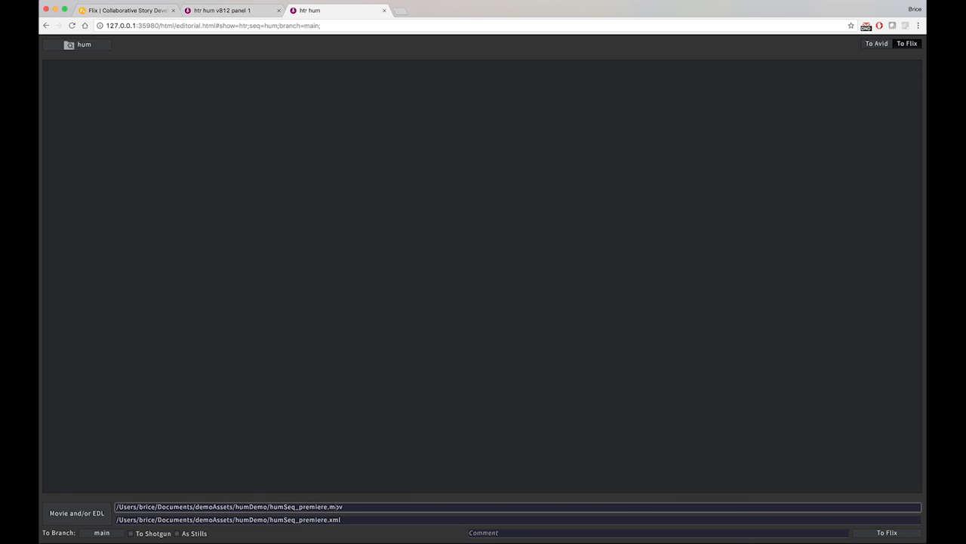
double_click(334, 507)
double_click(340, 519)
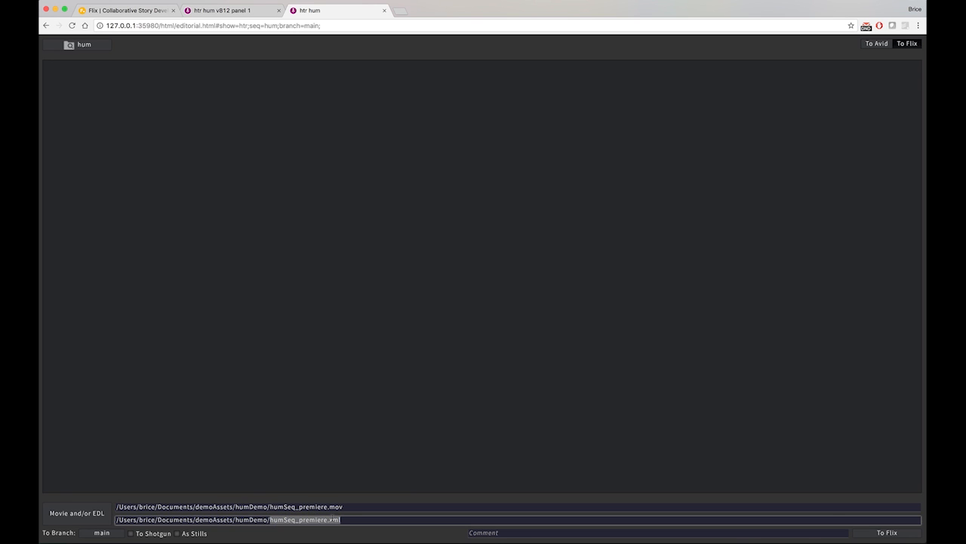
click(357, 520)
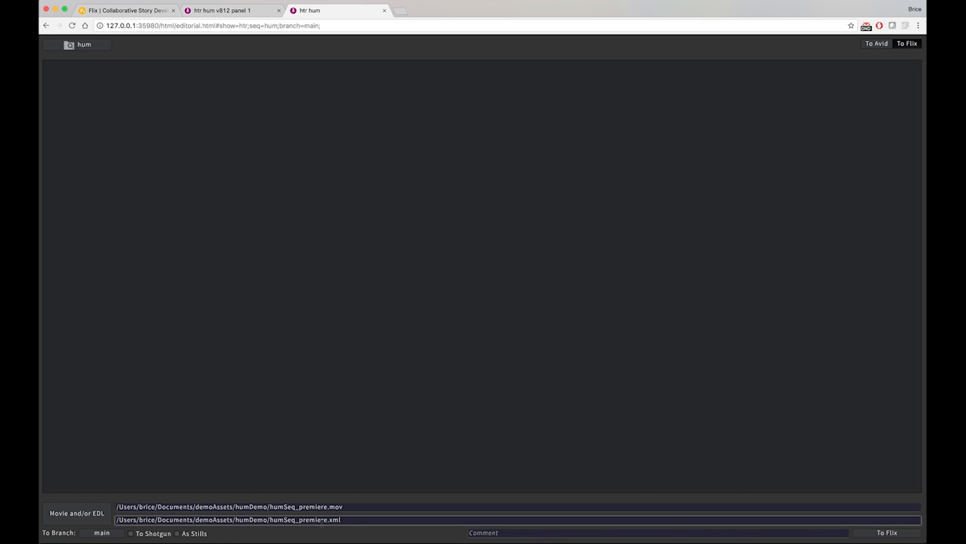
click(657, 532)
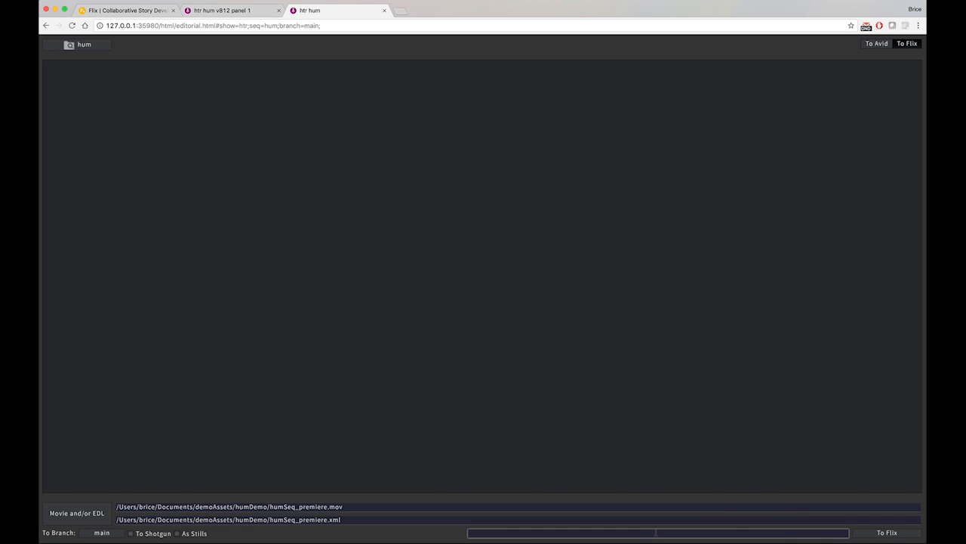
text(back from Premiere!)
click(887, 533)
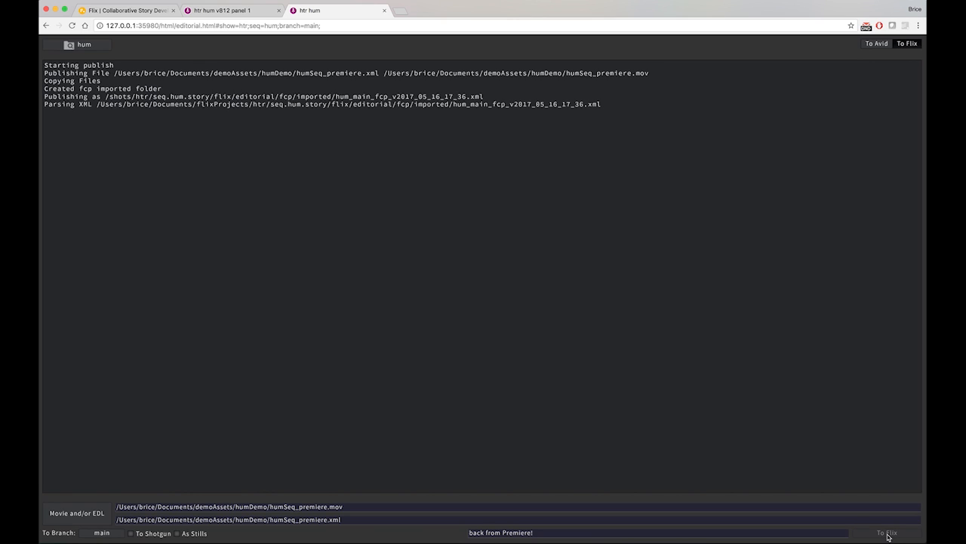
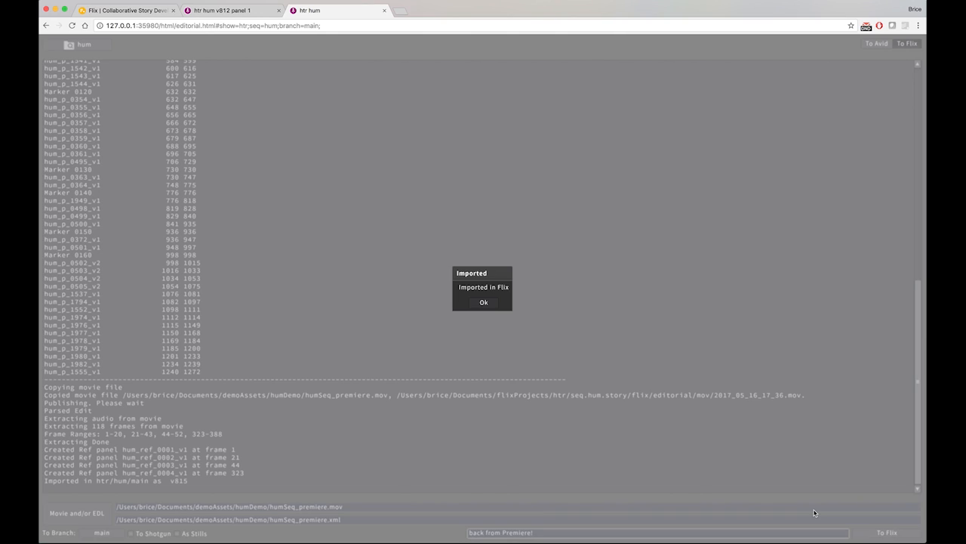
Acknowledge the import and review the publish log's markers, reference clips, panel frame ranges and reasons for each ref
click(484, 303)
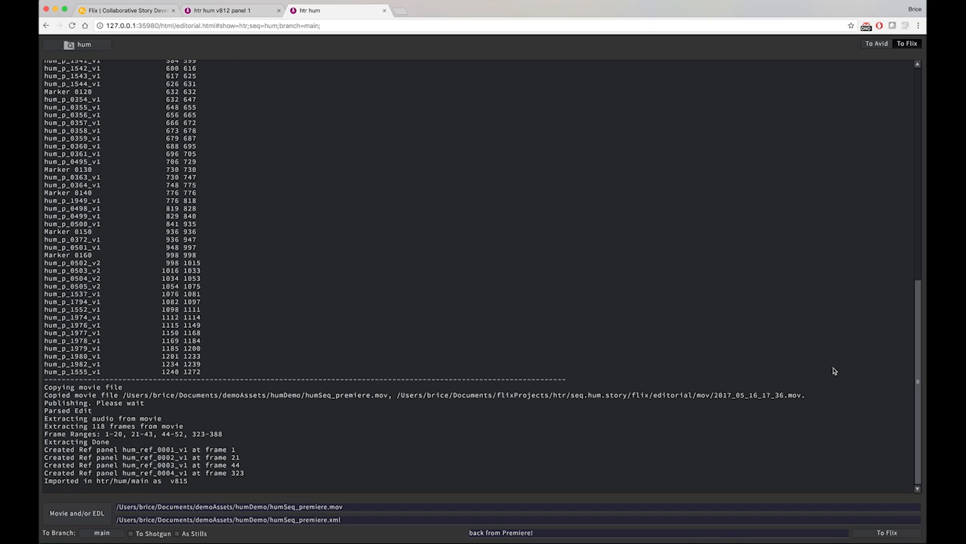
drag(919, 384, 909, 123)
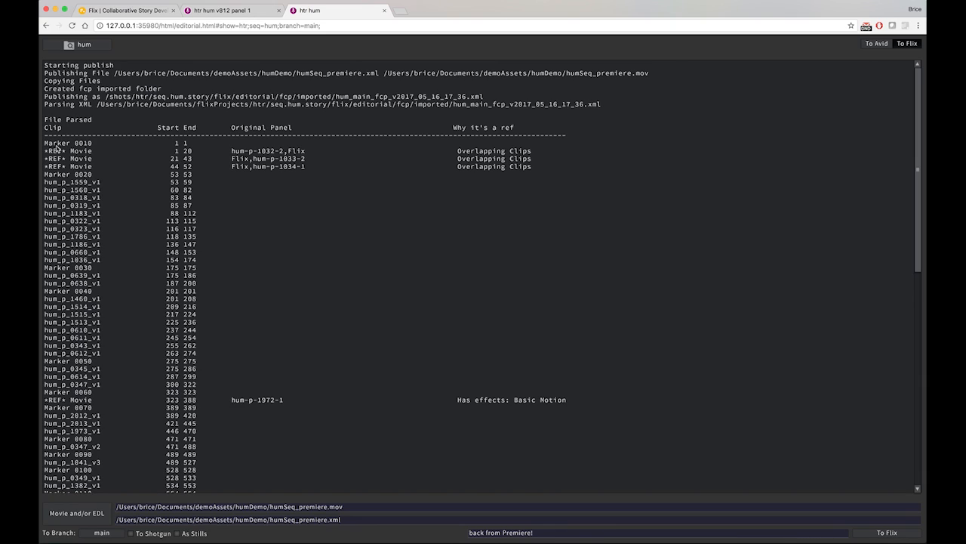
drag(43, 143, 193, 143)
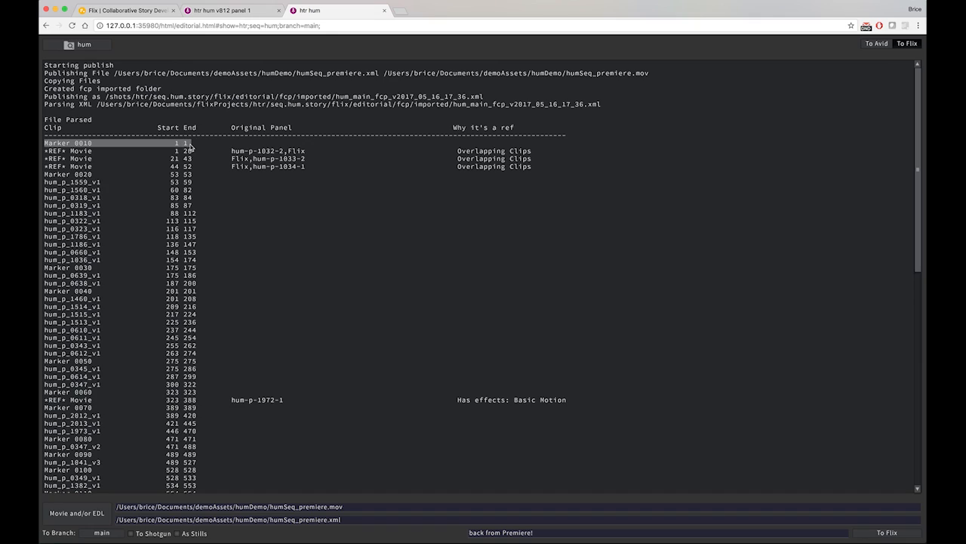
drag(44, 150, 542, 172)
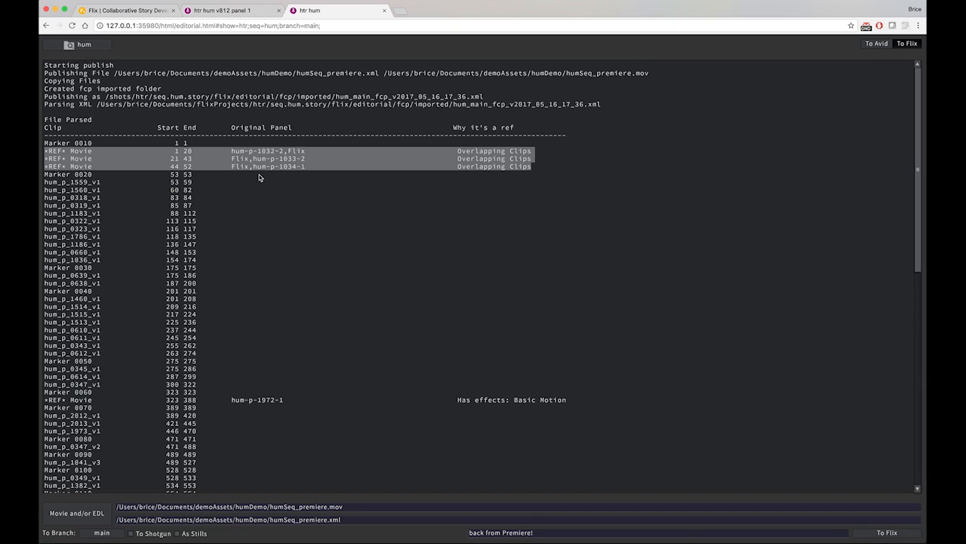
drag(45, 184, 106, 220)
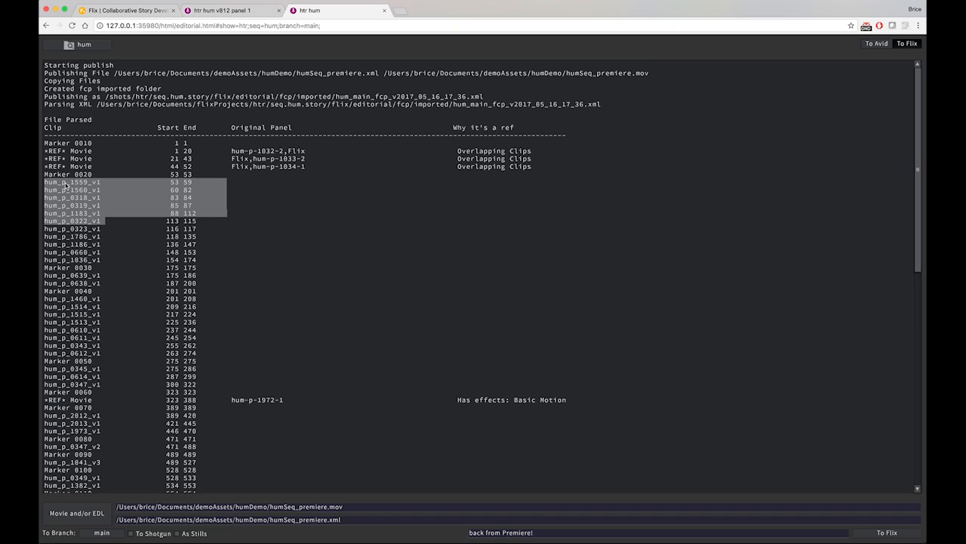
double_click(67, 185)
double_click(66, 191)
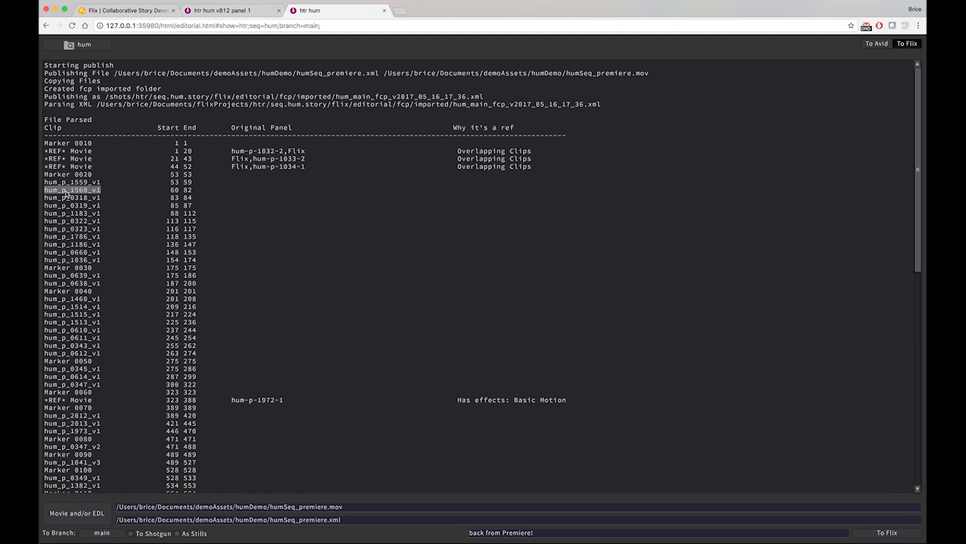
double_click(174, 183)
double_click(187, 183)
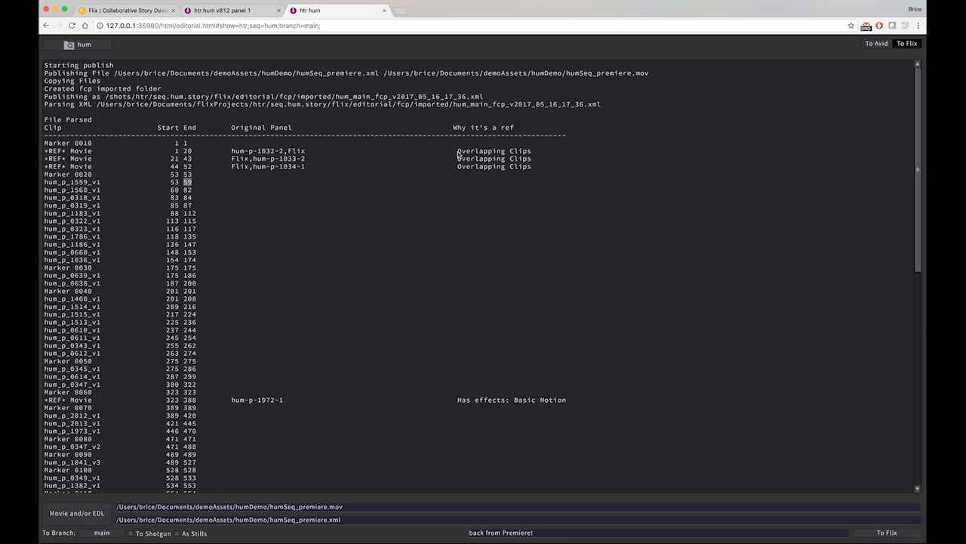
drag(458, 153, 540, 151)
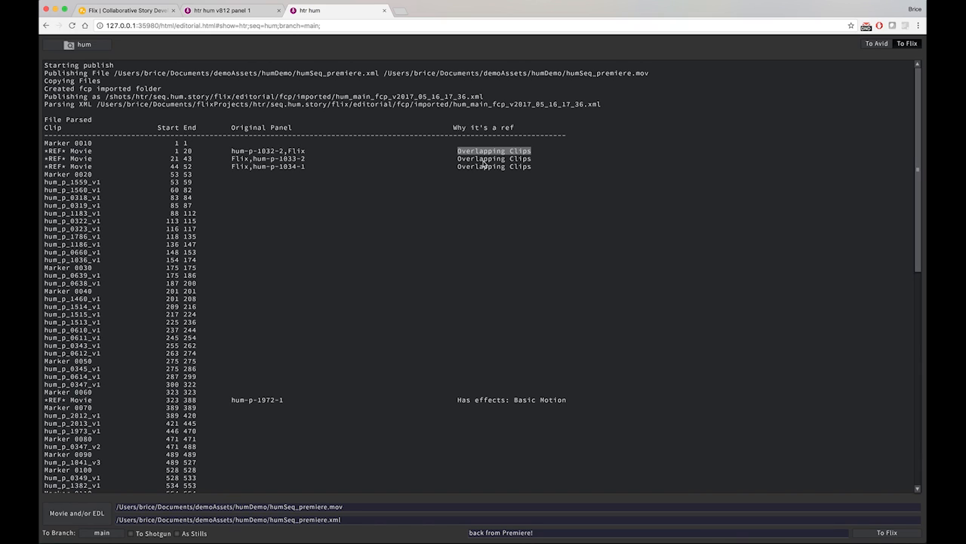
Close the editorial page and preview the v815 editorial QuickTime from the hum sequence's version list
click(385, 12)
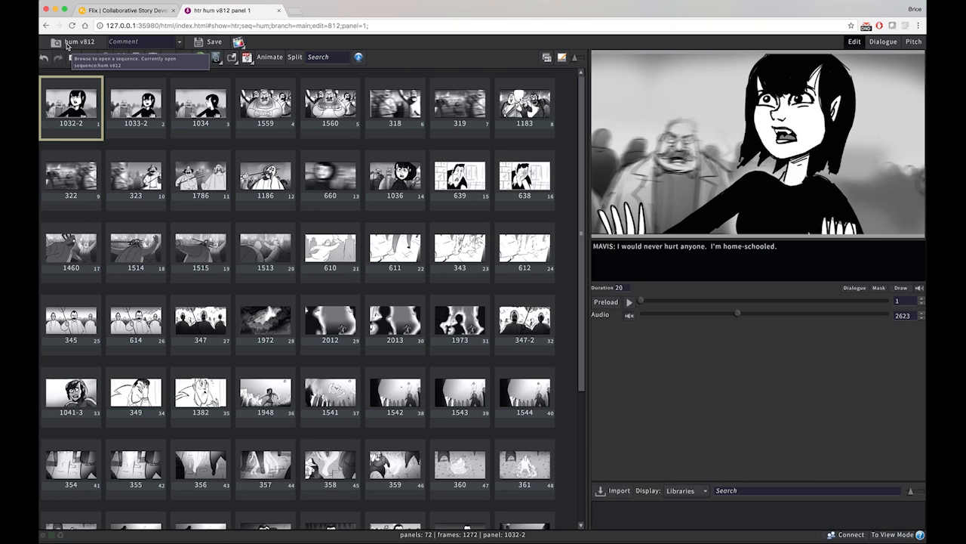
click(67, 43)
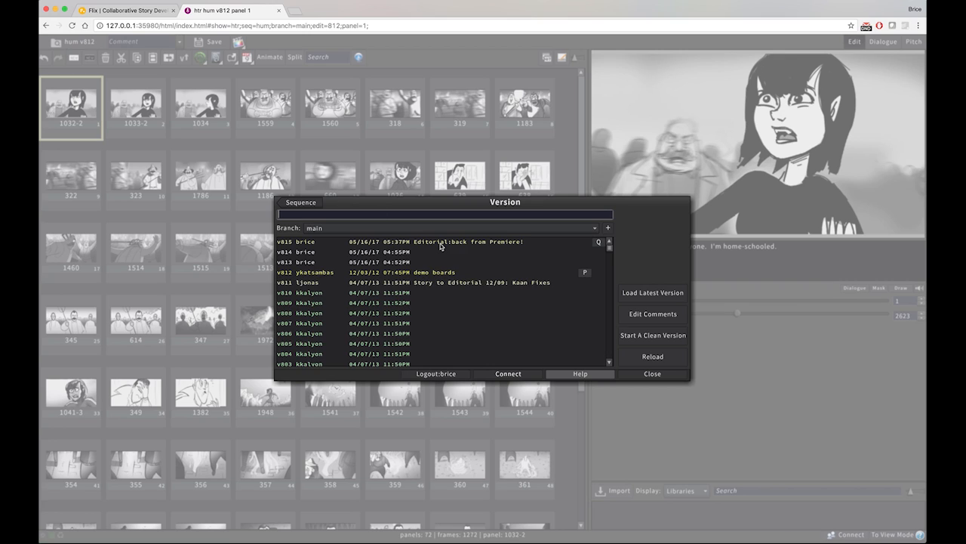
click(600, 246)
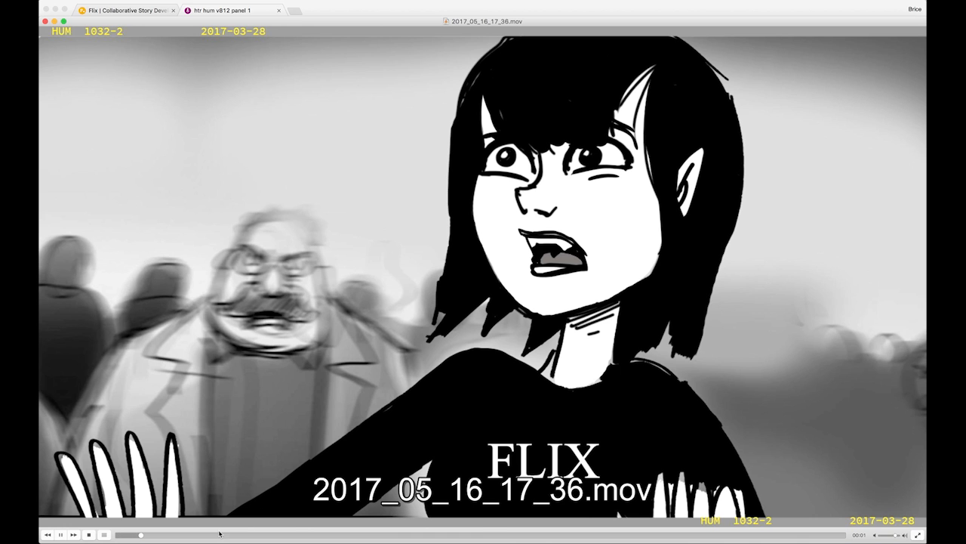
click(64, 537)
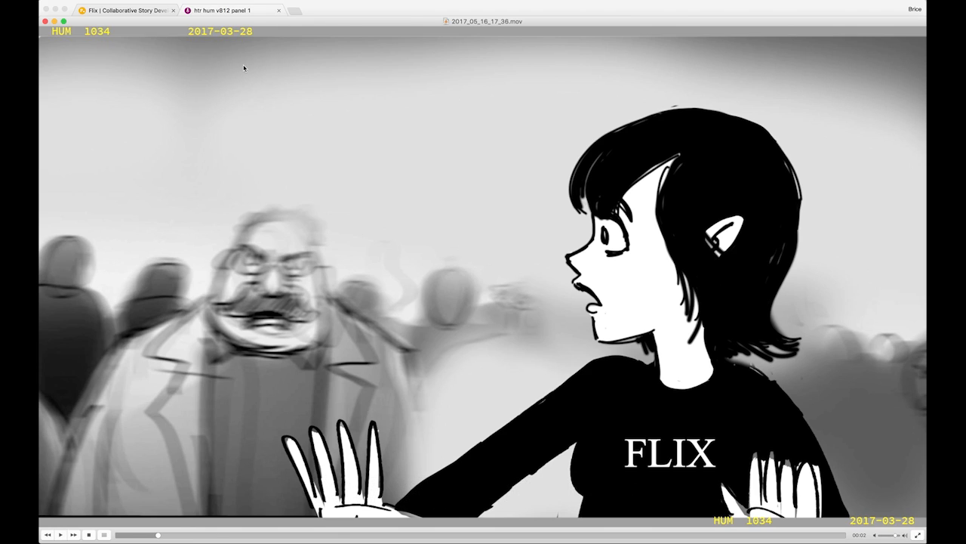
click(44, 22)
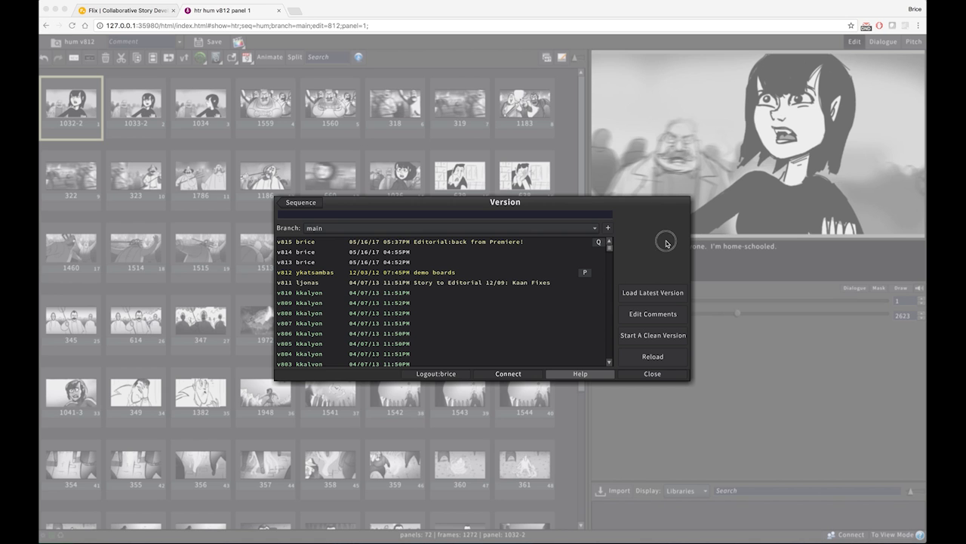
Load version v815 of the hum sequence and select the panels of shot 0010 and of shot 0020 in turn
double_click(442, 241)
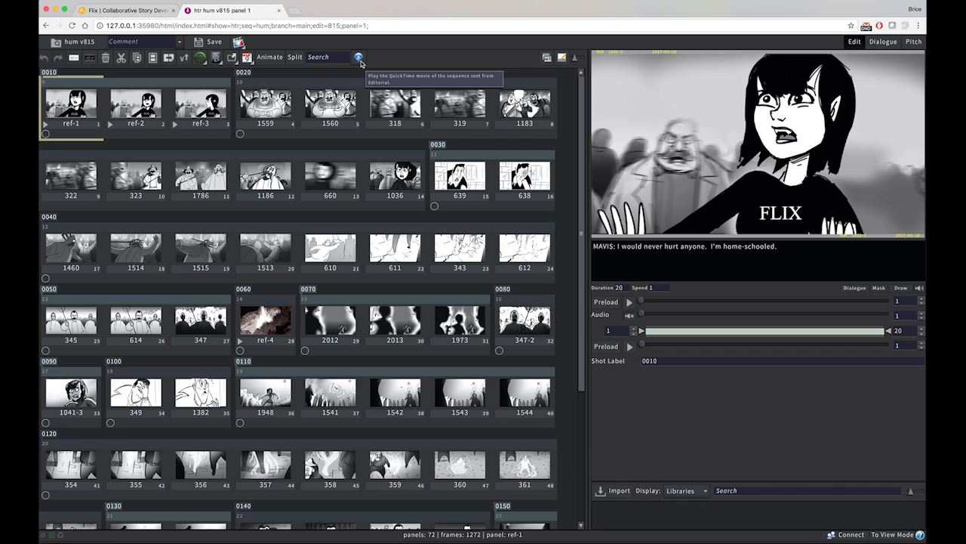
click(133, 83)
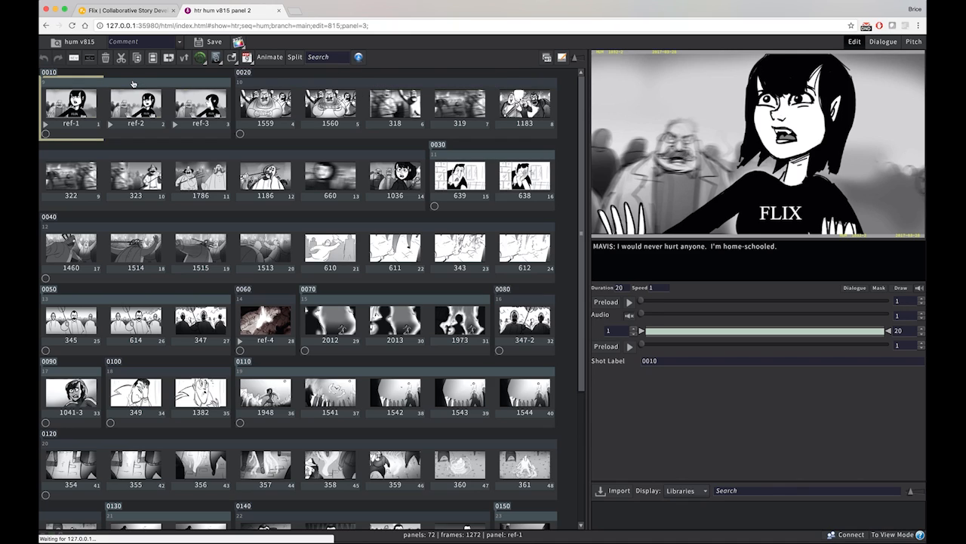
click(50, 73)
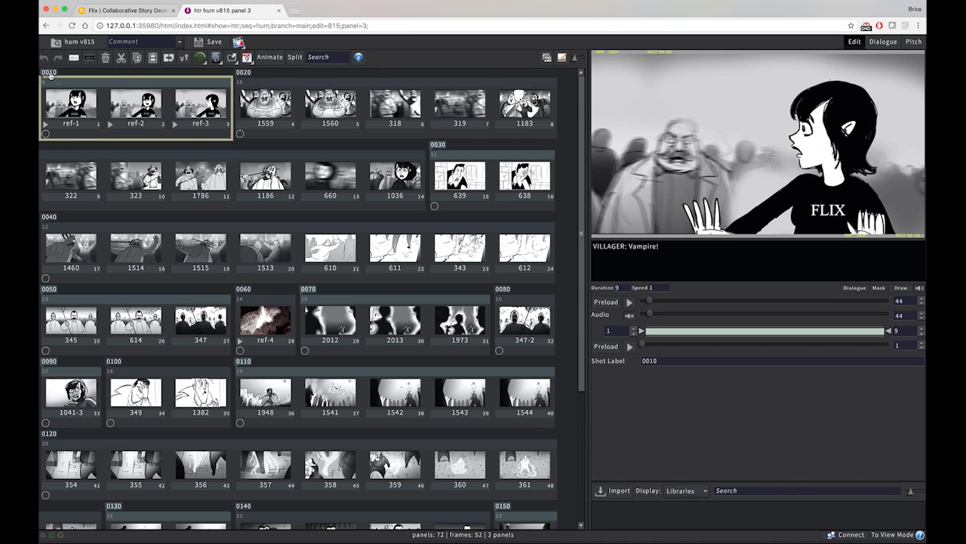
click(134, 89)
click(360, 87)
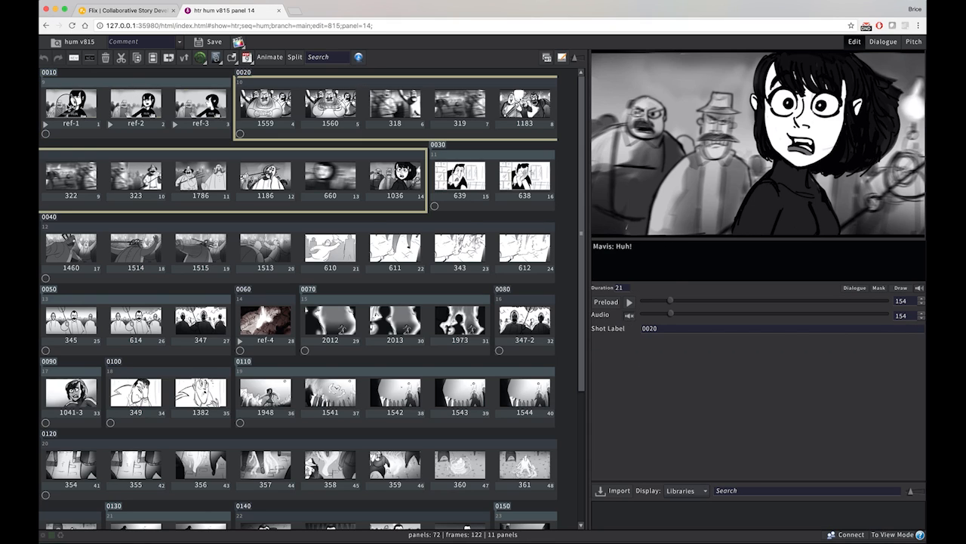
Compare the reference panels of shot 0010 and swap ref-3 for its related panel 1034
click(69, 106)
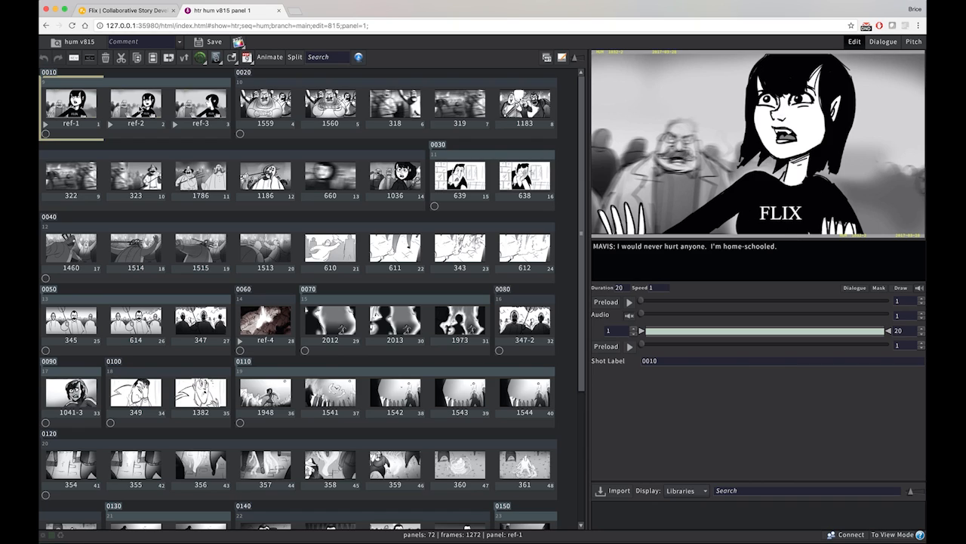
click(189, 108)
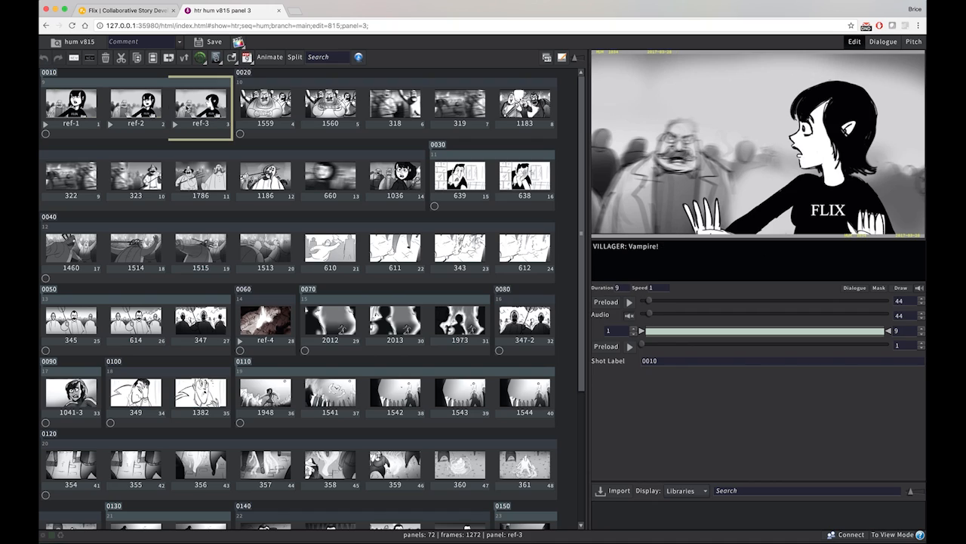
click(72, 107)
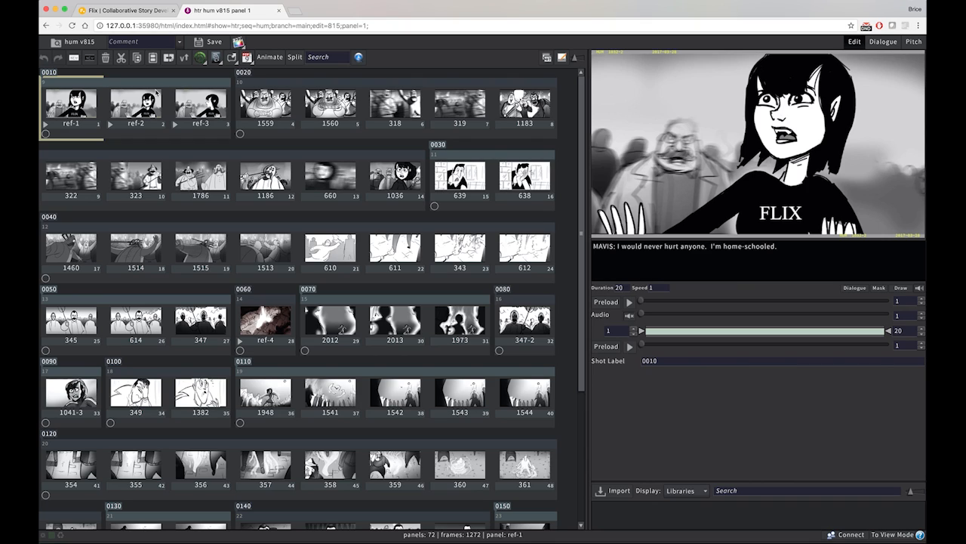
click(195, 103)
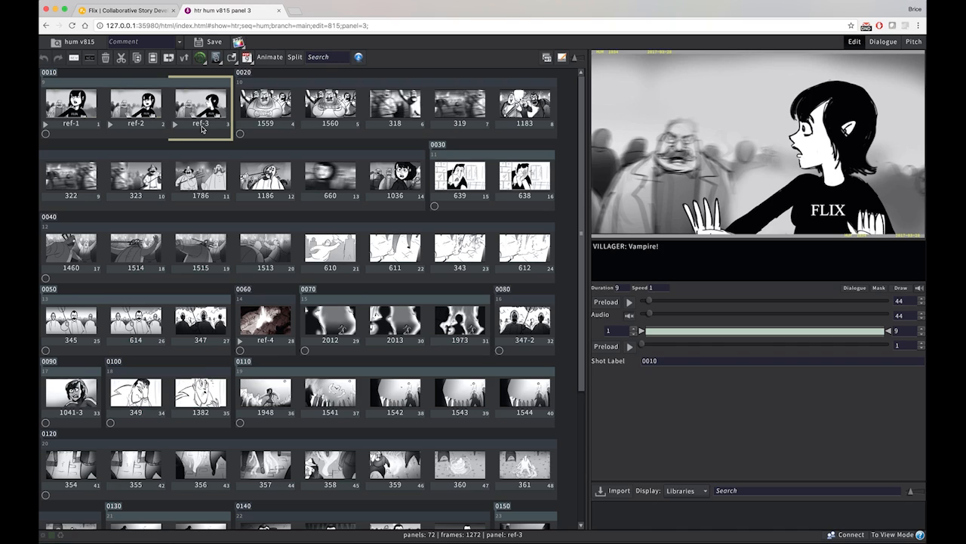
mouse_move(202, 129)
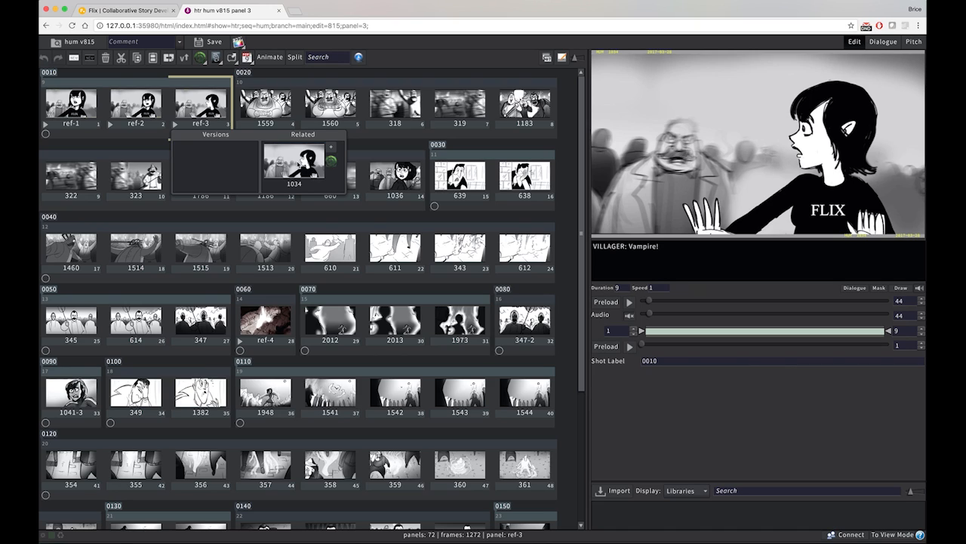
click(297, 163)
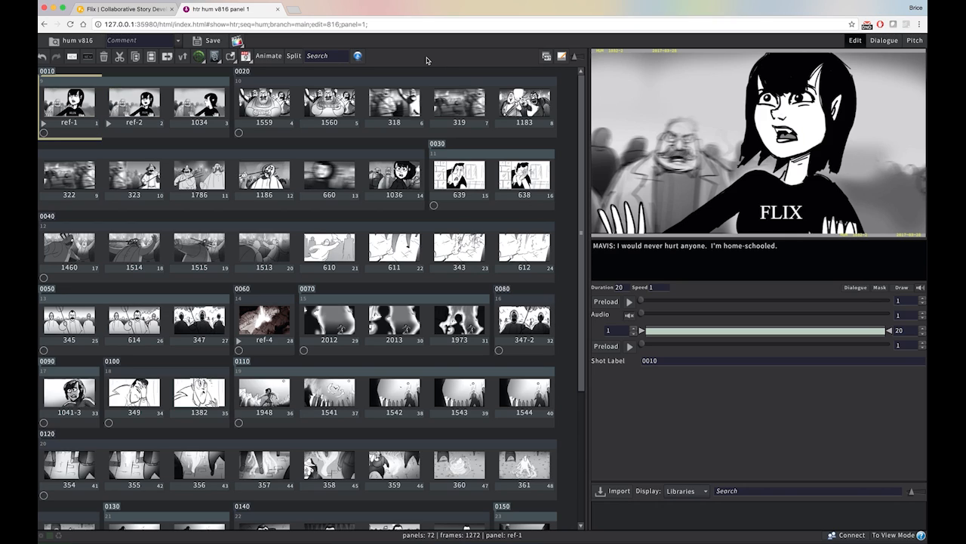
Review the available export plugins, and switch to Finder to open the htr folder inside productionHandoff
click(237, 42)
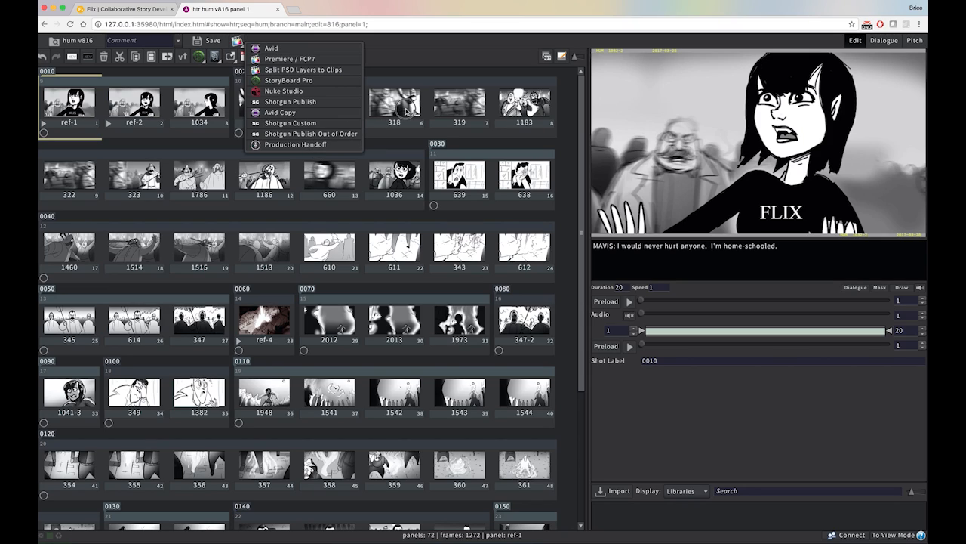
click(406, 112)
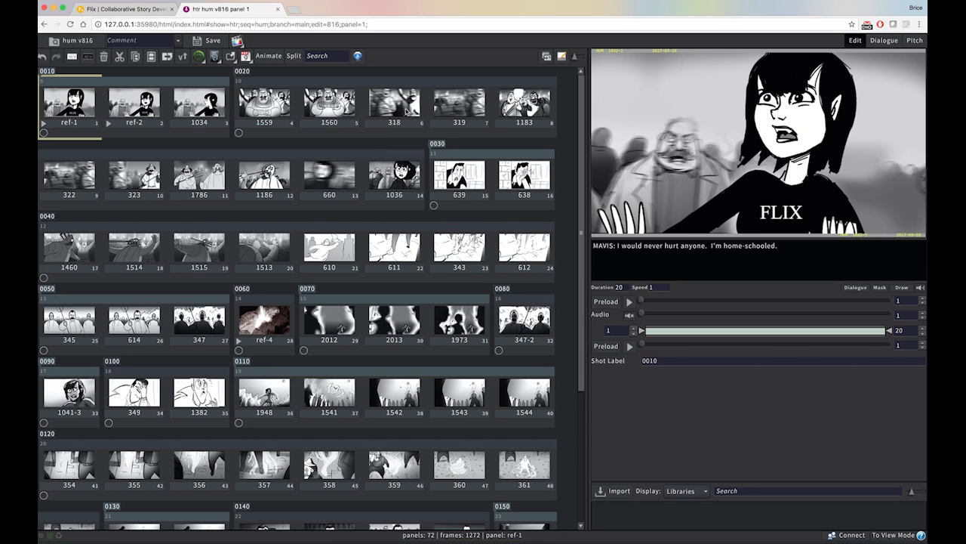
key(super+Tab)
key(super+Tab)
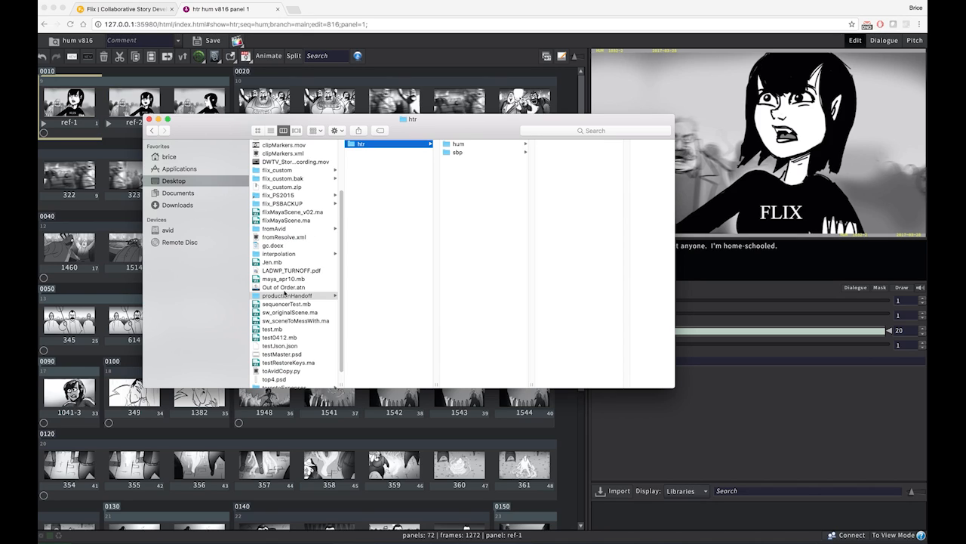
click(286, 295)
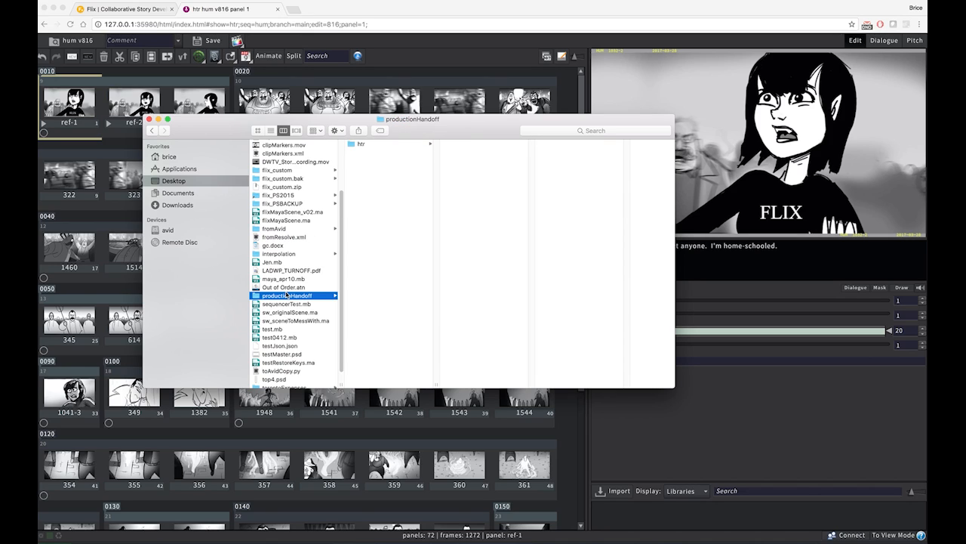
click(389, 146)
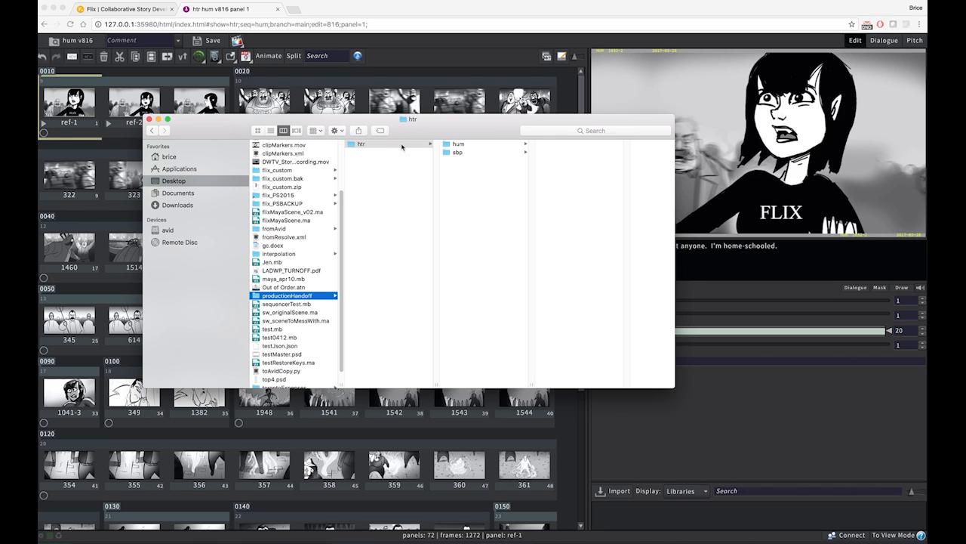
click(402, 147)
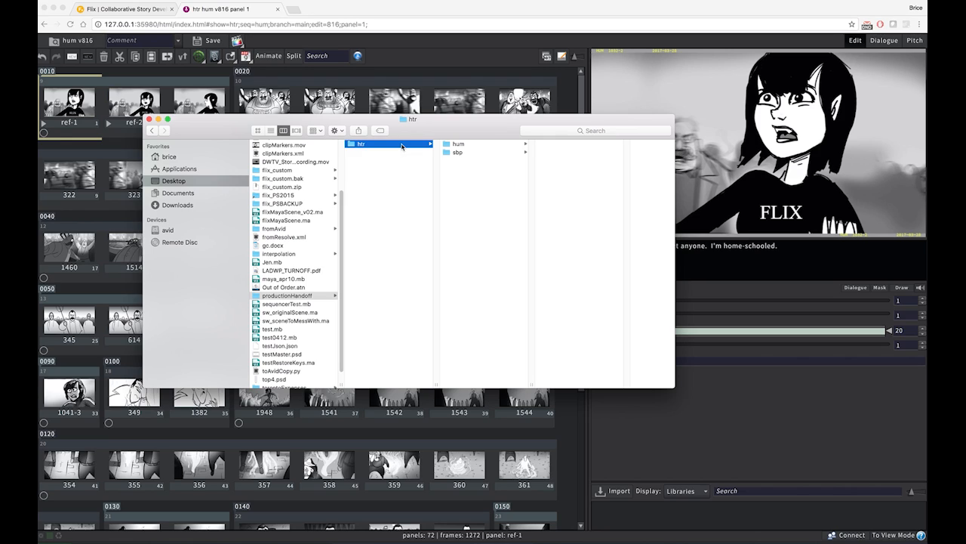
Browse the hum handoff folder to shot 0040, open its v825 folder and preview the contact sheet PDF
key(Right)
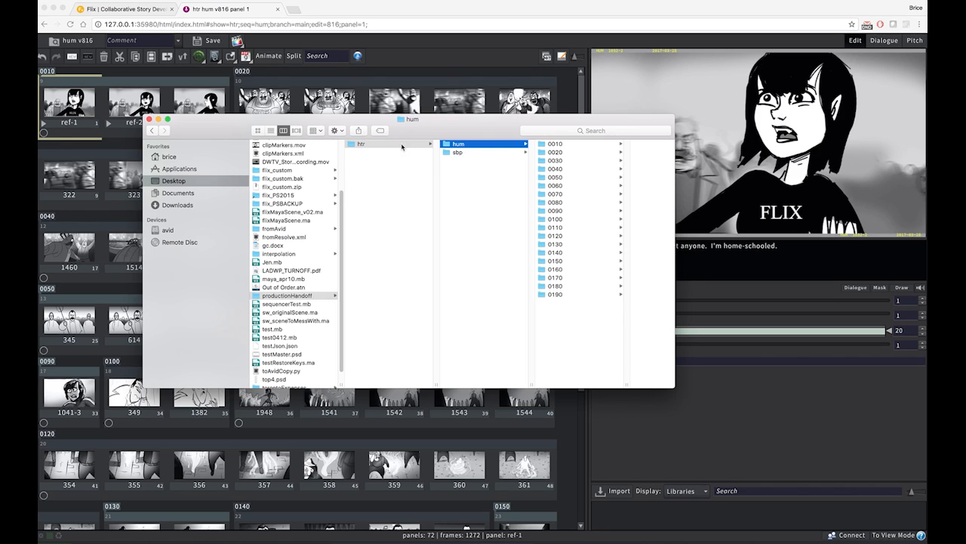
key(Right)
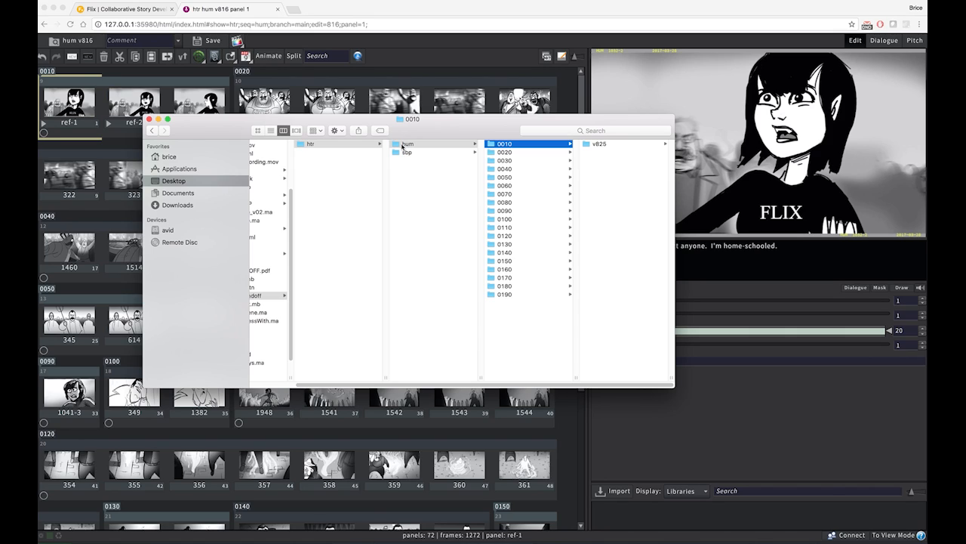
key(Down)
key(Down)
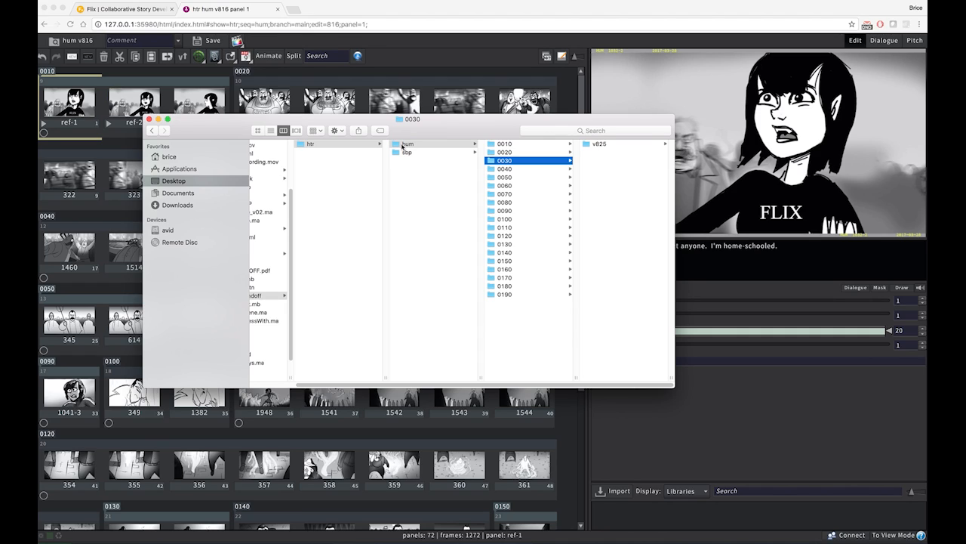
key(Down)
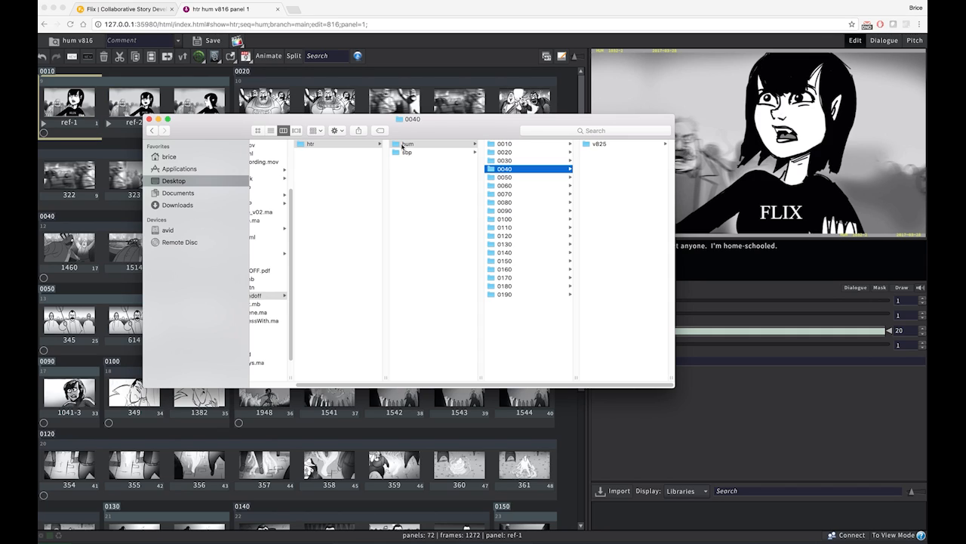
key(Right)
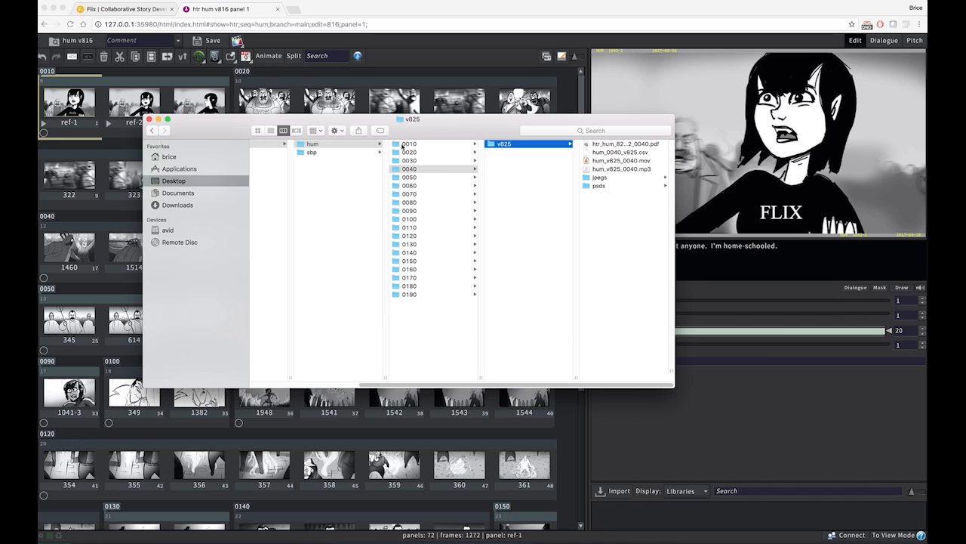
key(Right)
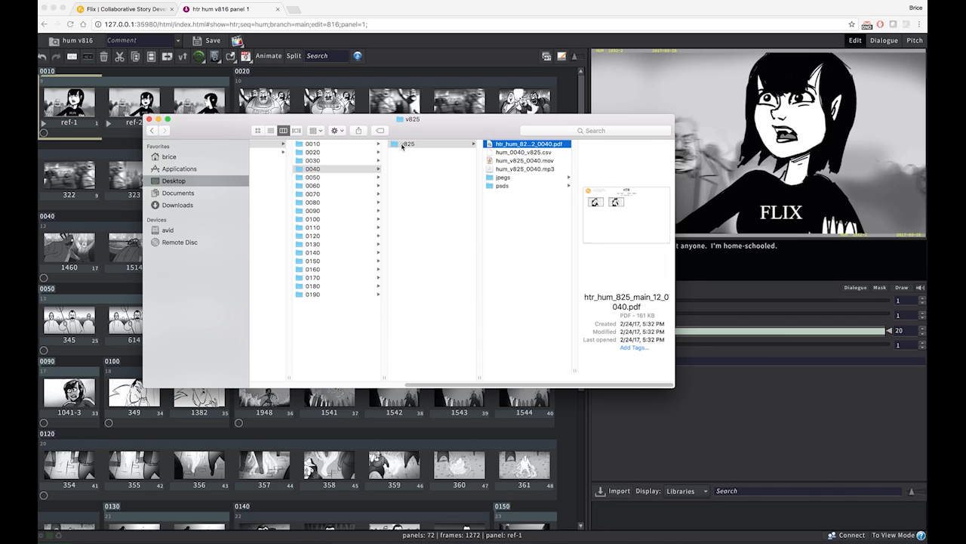
Preview shot 0040's contact sheet PDF in full, and preview the shot data file hum_0040_v825.csv
key(space)
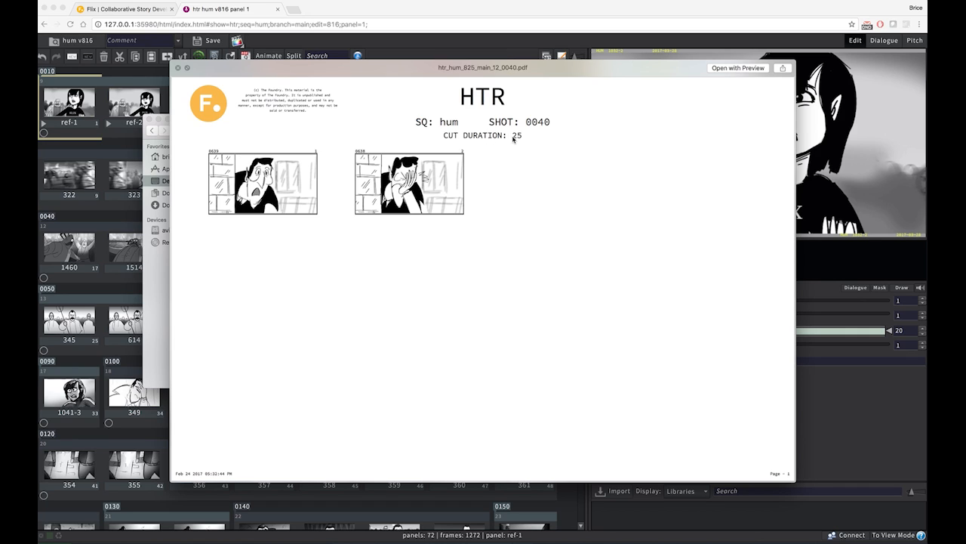
key(space)
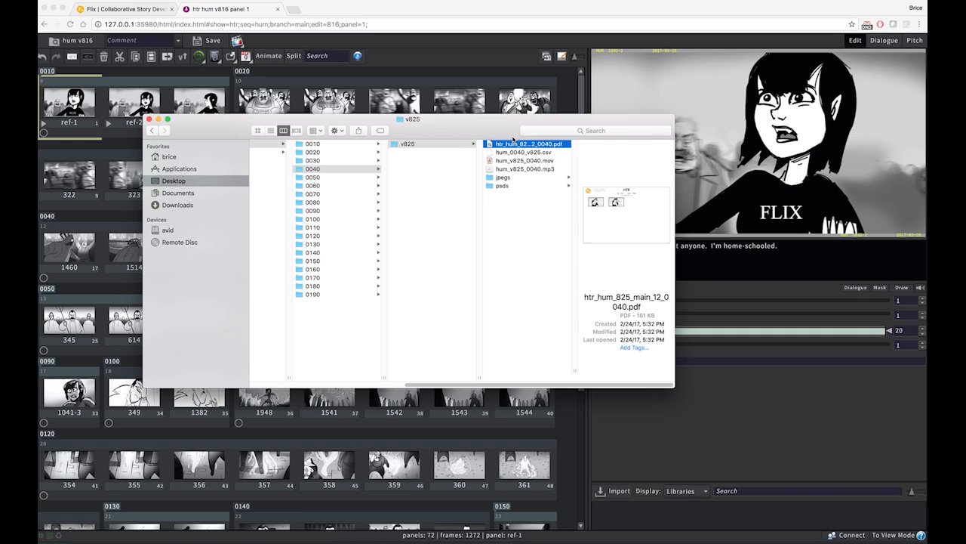
key(Down)
key(space)
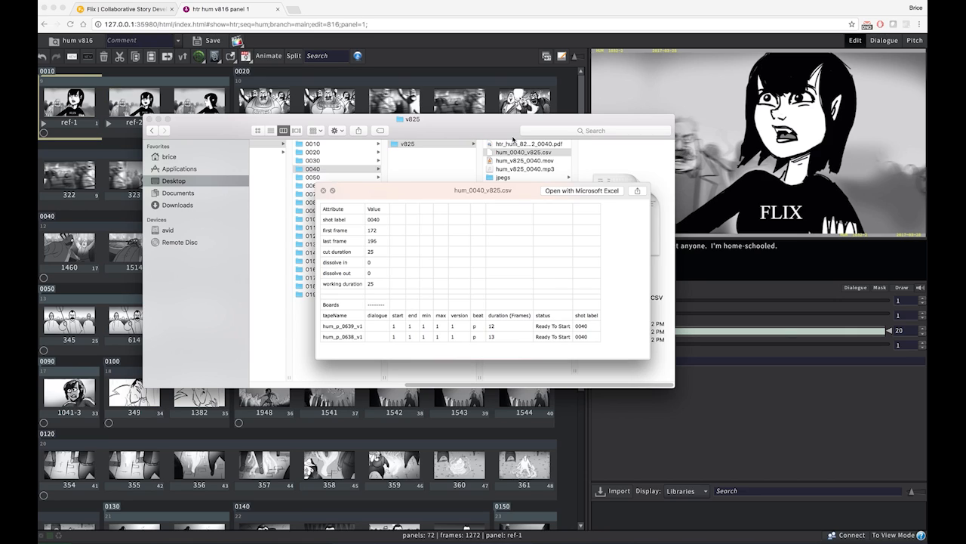
key(space)
Check the shot's hum_v825_0040 .mov and .mp3 files, and look through both images in the jpegs folder
key(Down)
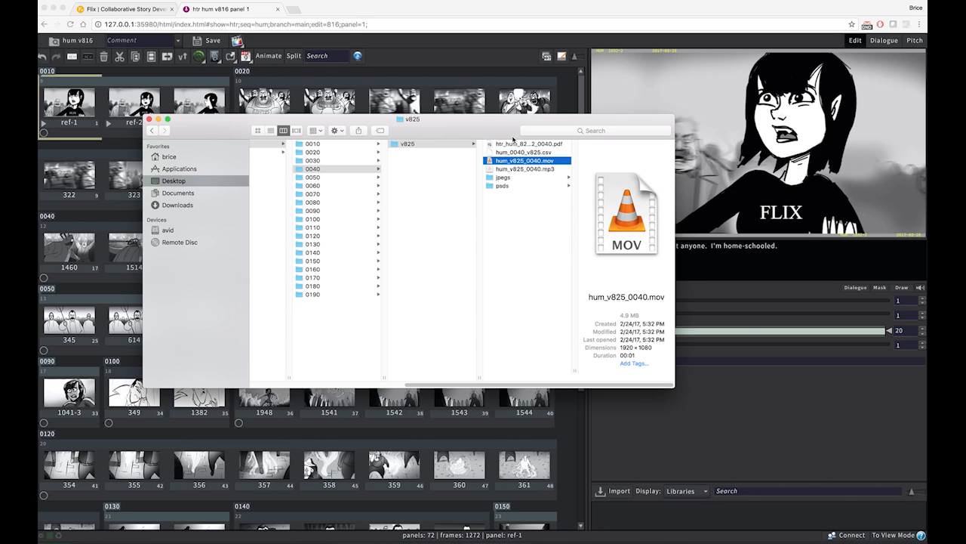
key(Down)
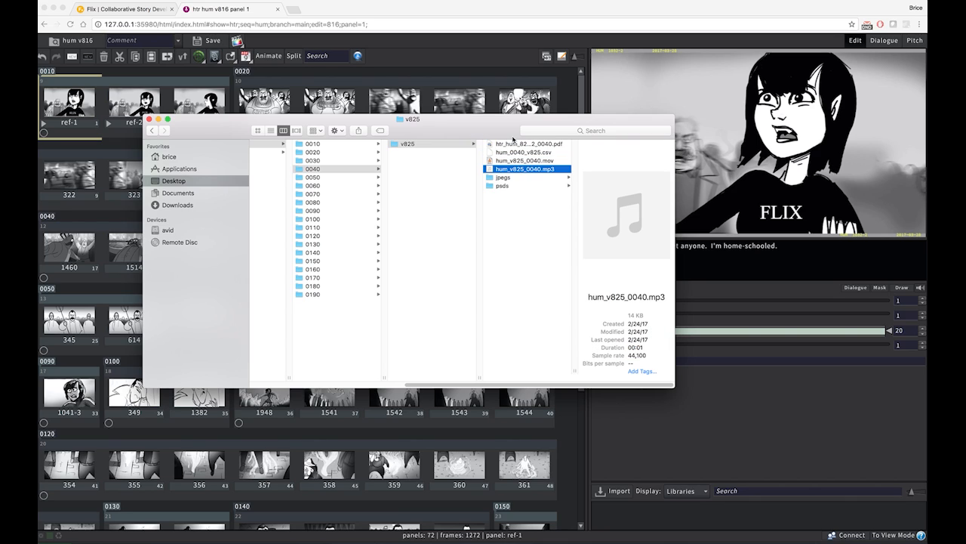
key(Down)
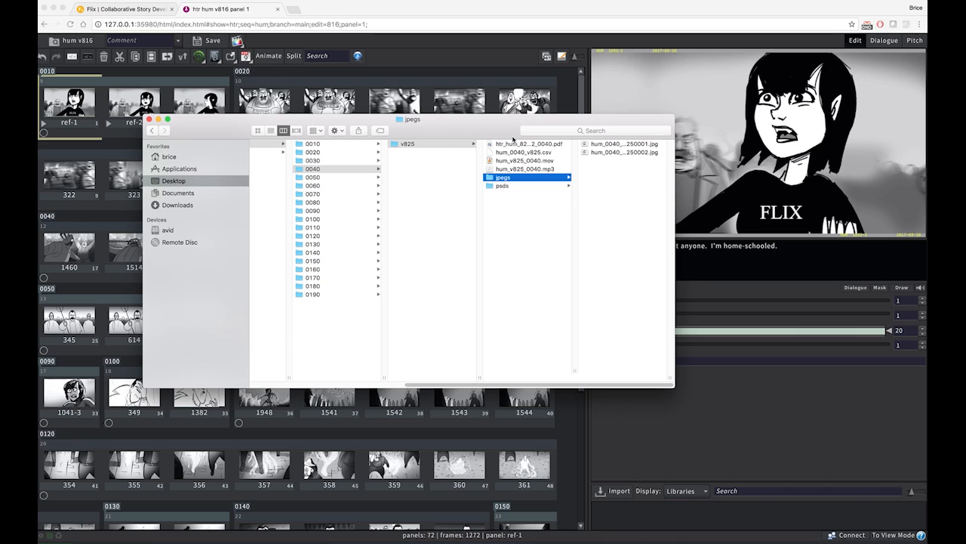
key(Right)
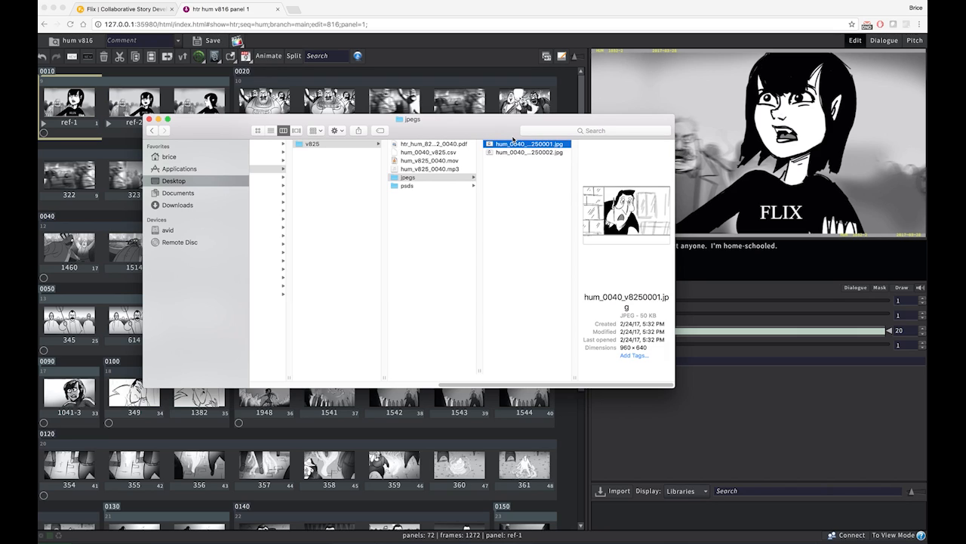
key(Down)
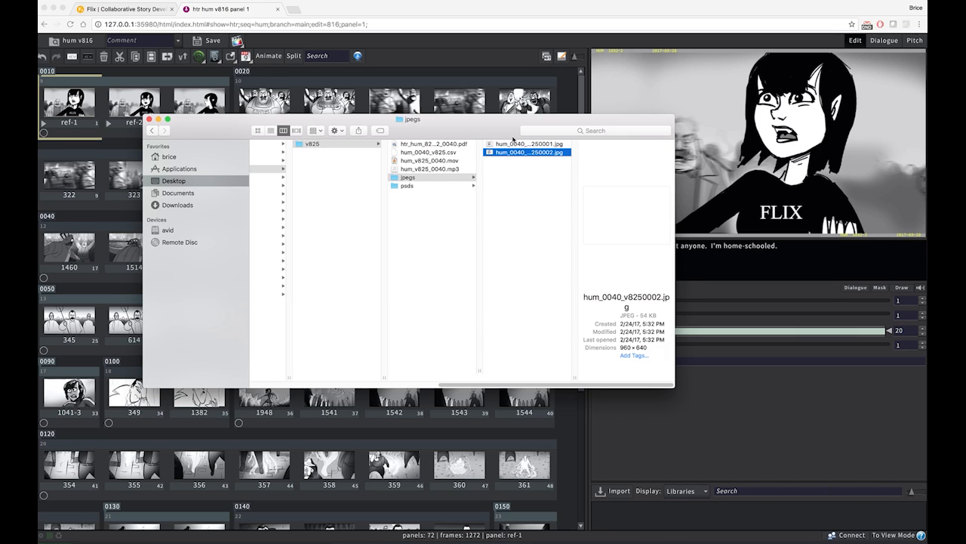
Preview both Photoshop files in the psds folder, and close the preview with the psds folder selected
key(Left)
key(Down)
key(Right)
key(space)
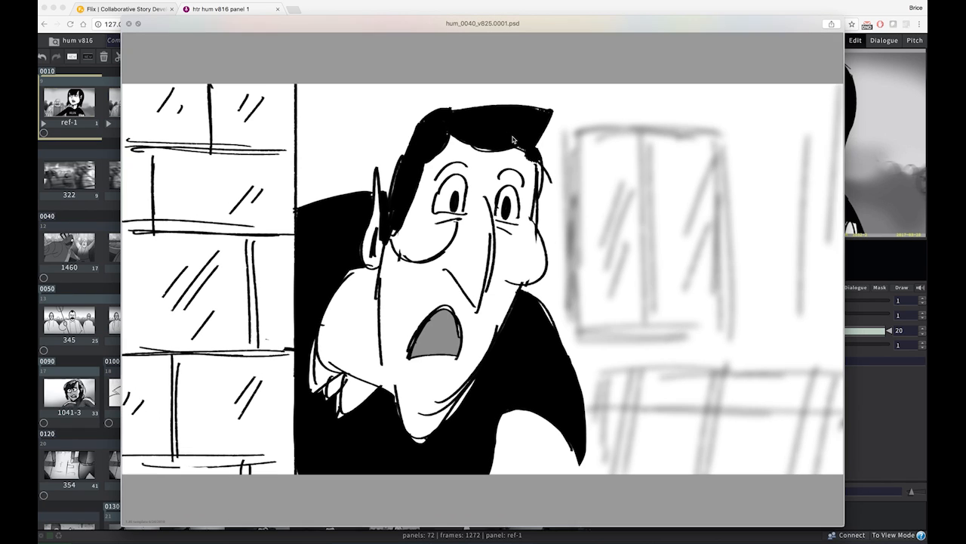
key(Down)
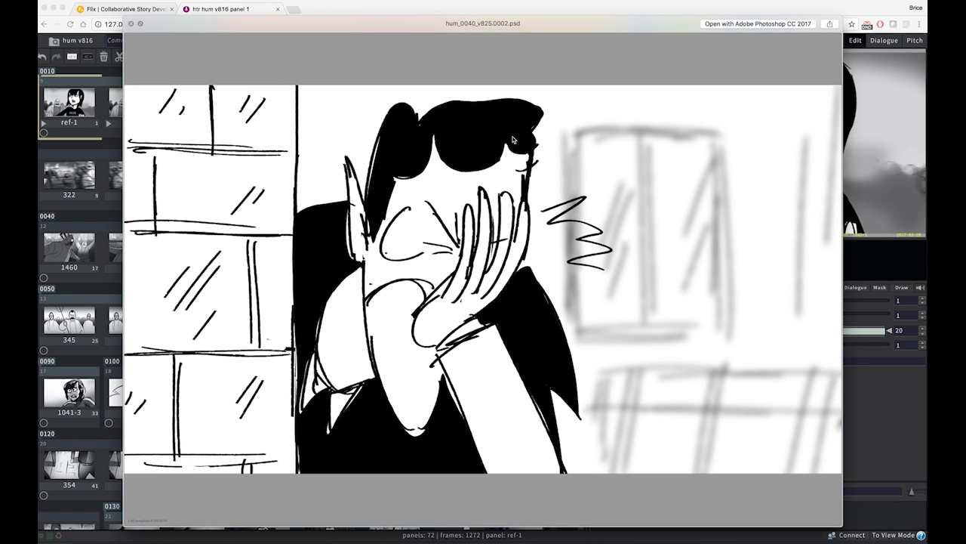
key(Up)
key(Left)
key(space)
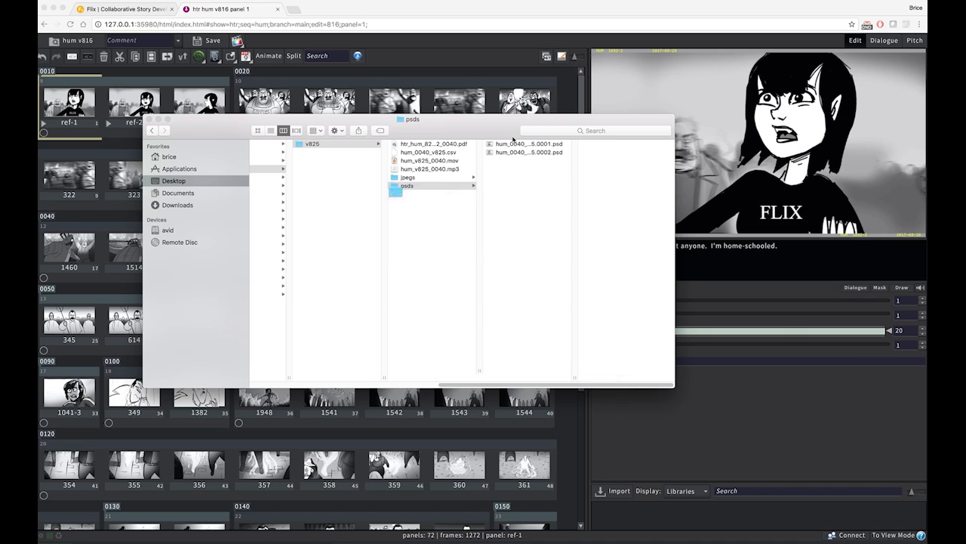